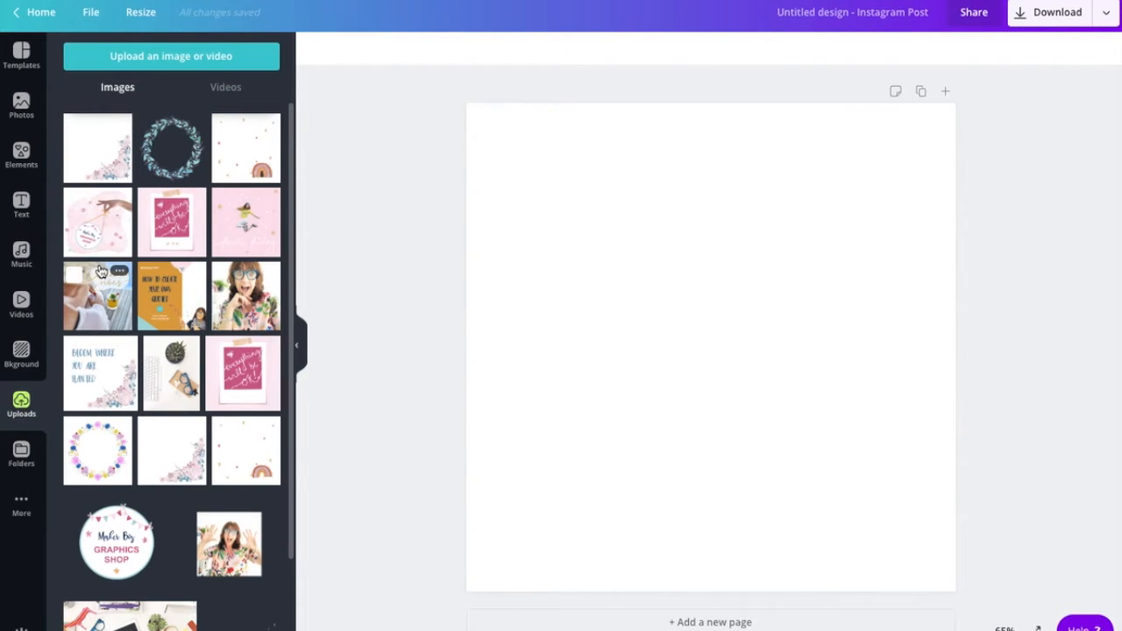
- Add the pink floral corner image and stretch it to fill the whole square page
click(104, 159)
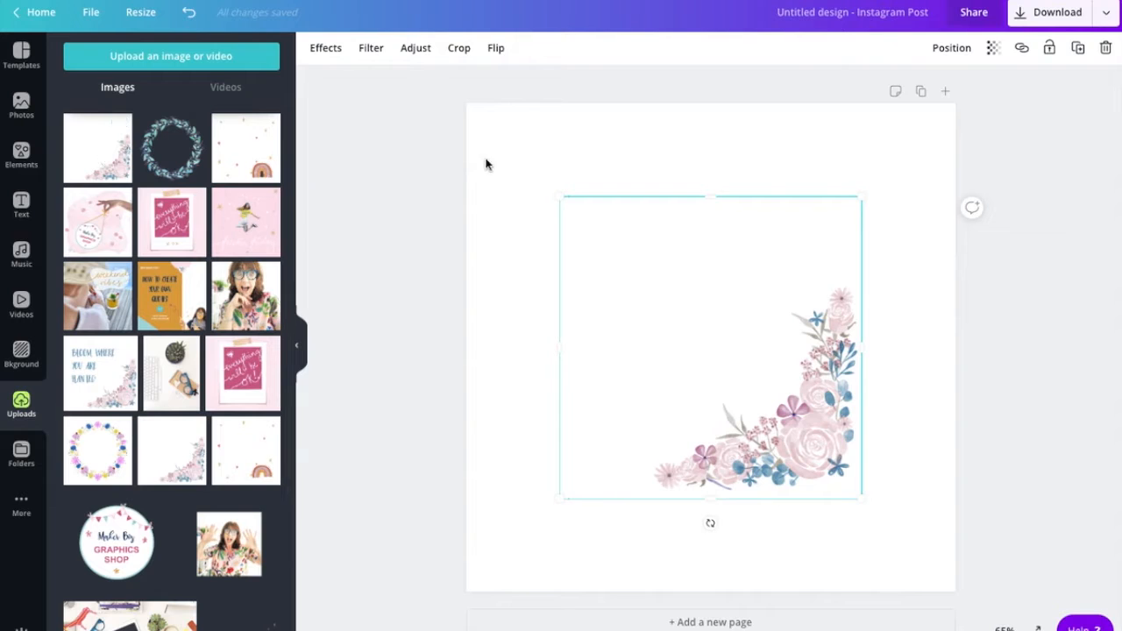
drag(559, 199, 467, 103)
drag(859, 496, 912, 621)
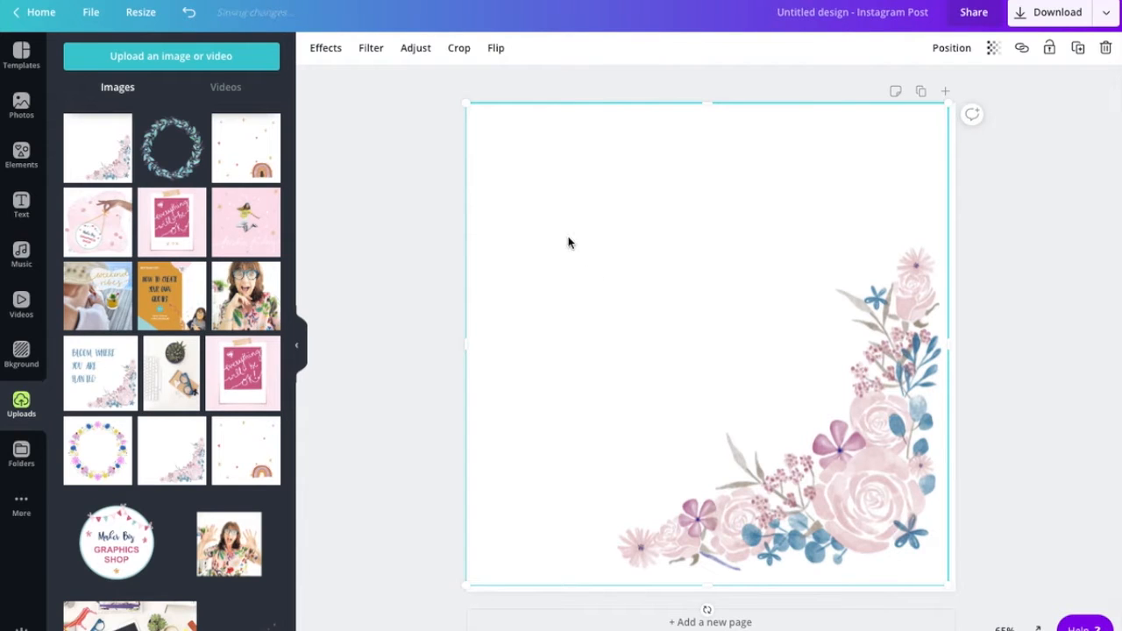
click(359, 178)
click(21, 204)
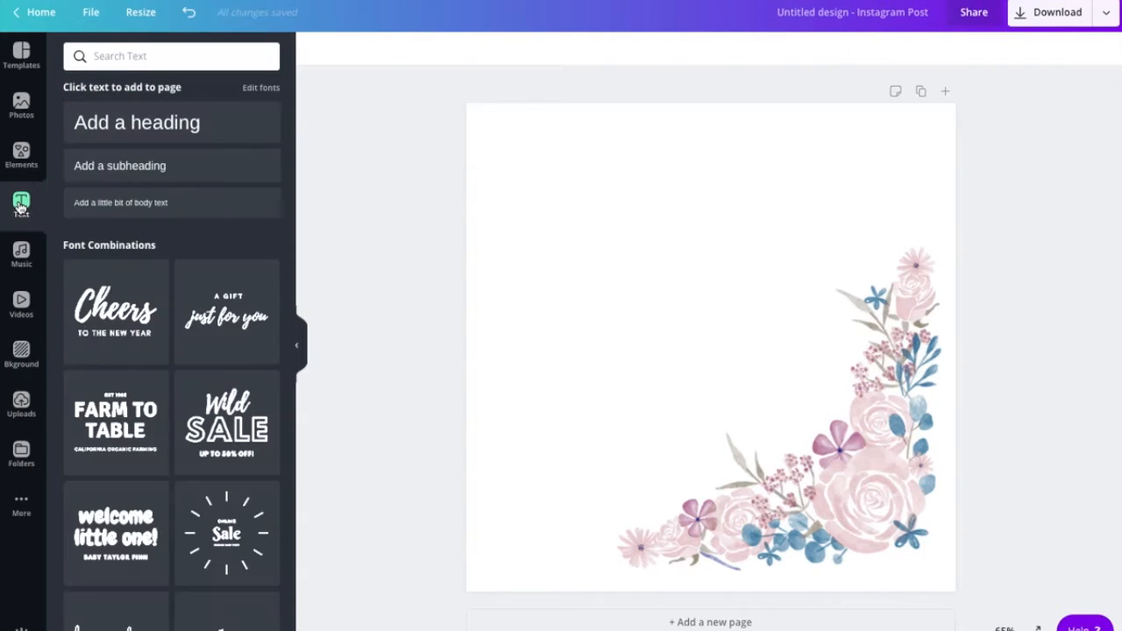
- Add a heading text box and move it up near the top of the page
click(195, 124)
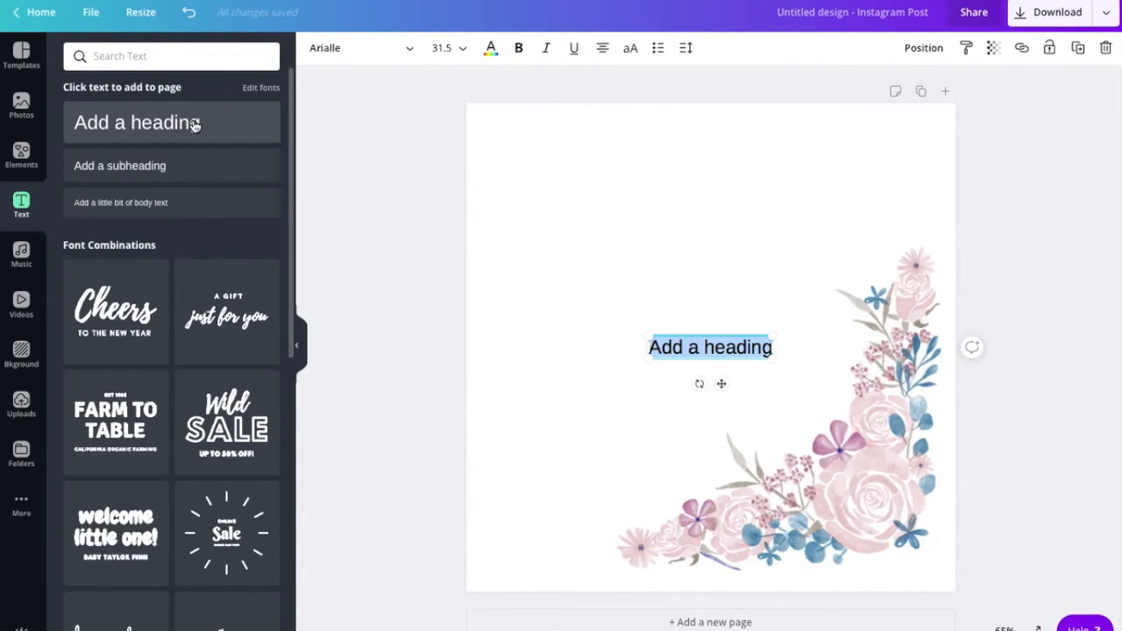
triple_click(691, 357)
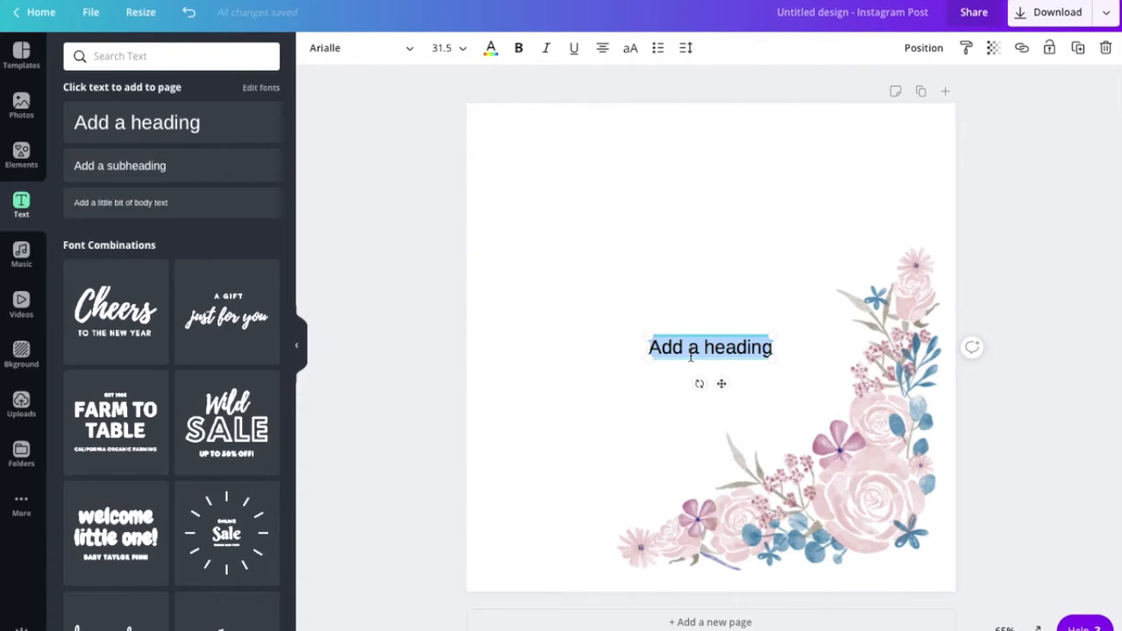
click(683, 318)
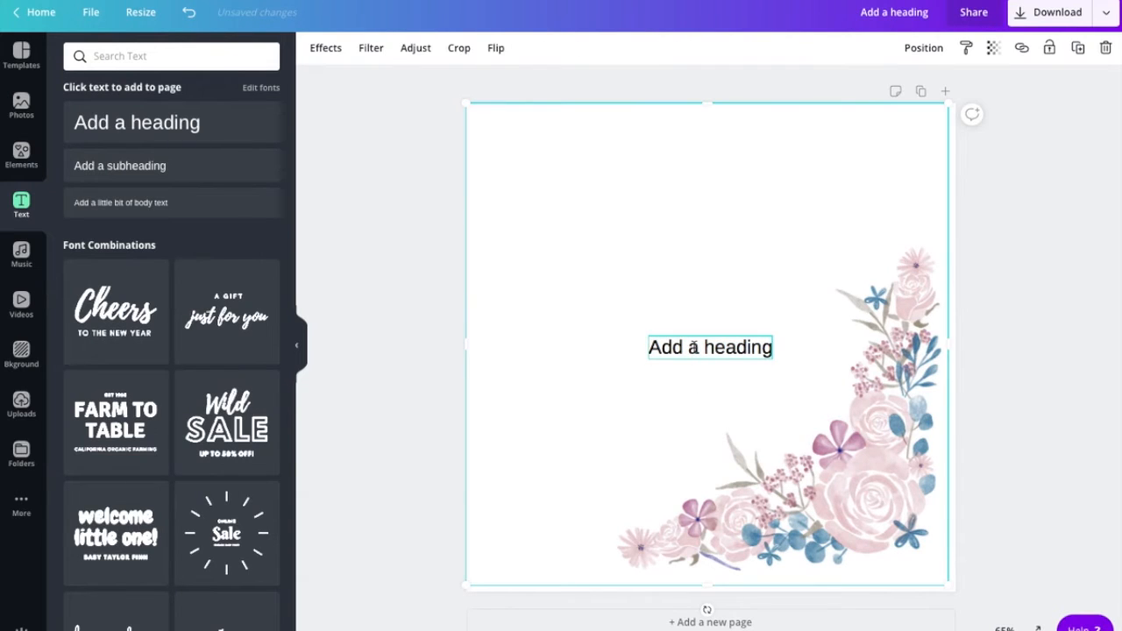
click(692, 347)
drag(692, 348, 628, 216)
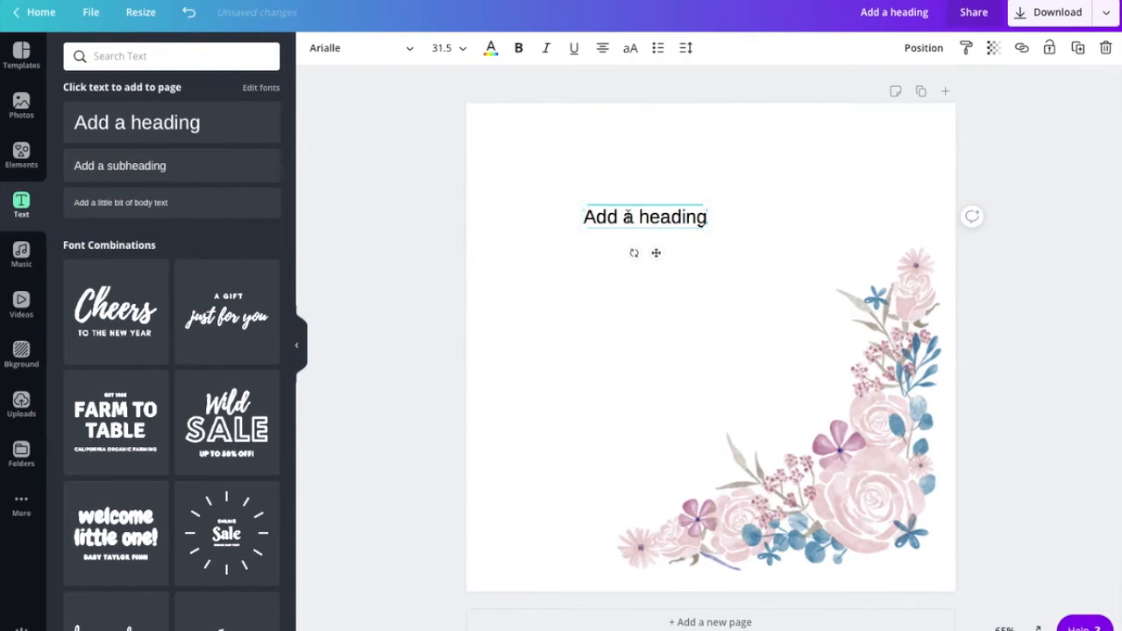
click(628, 216)
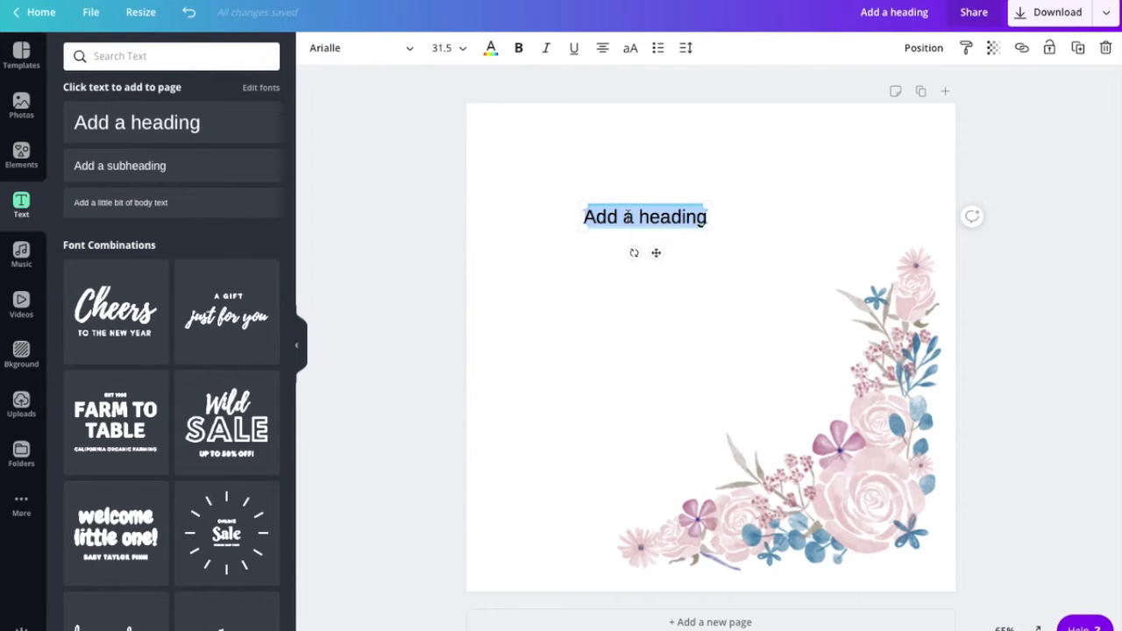
- Type 'Bloom where you are planted', breaking the line before 'are'
text(Bloom)
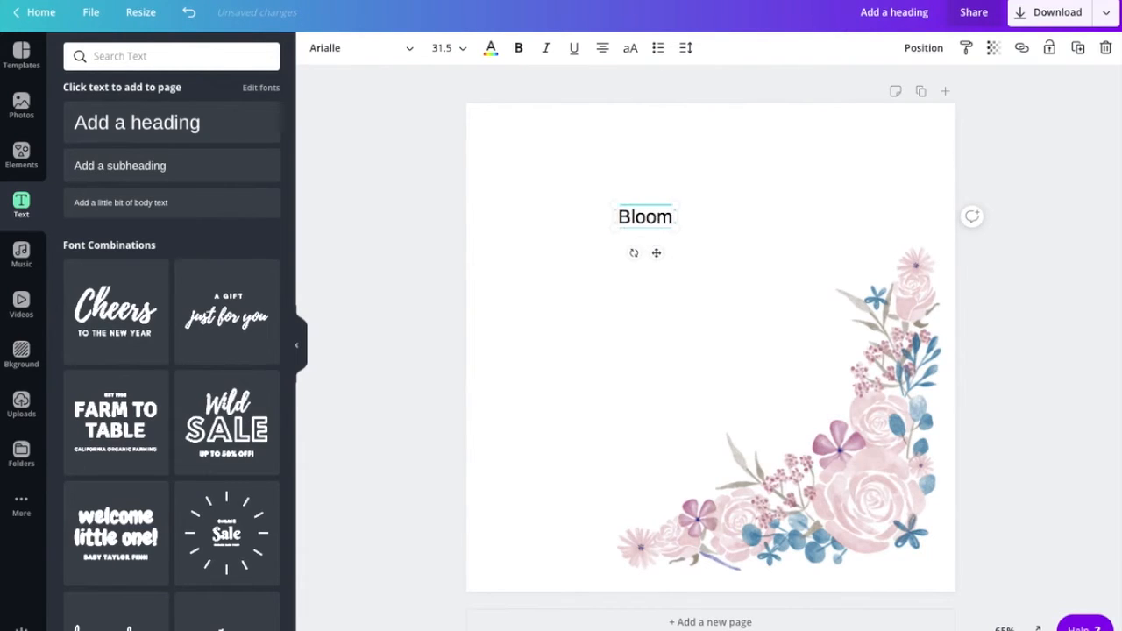
text( where you are)
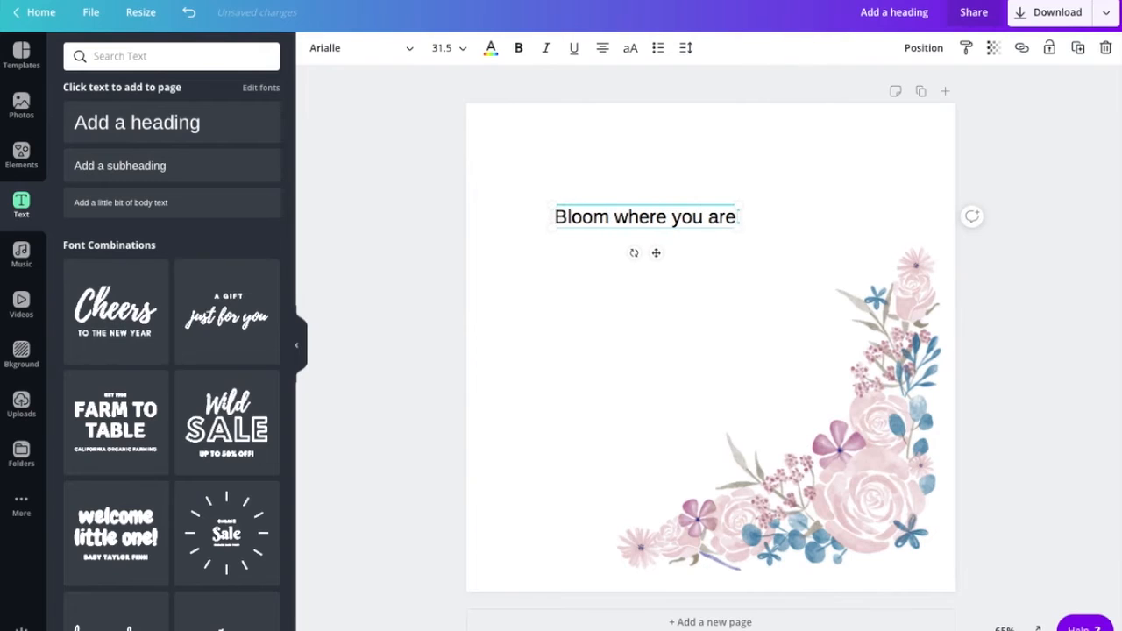
text( planted)
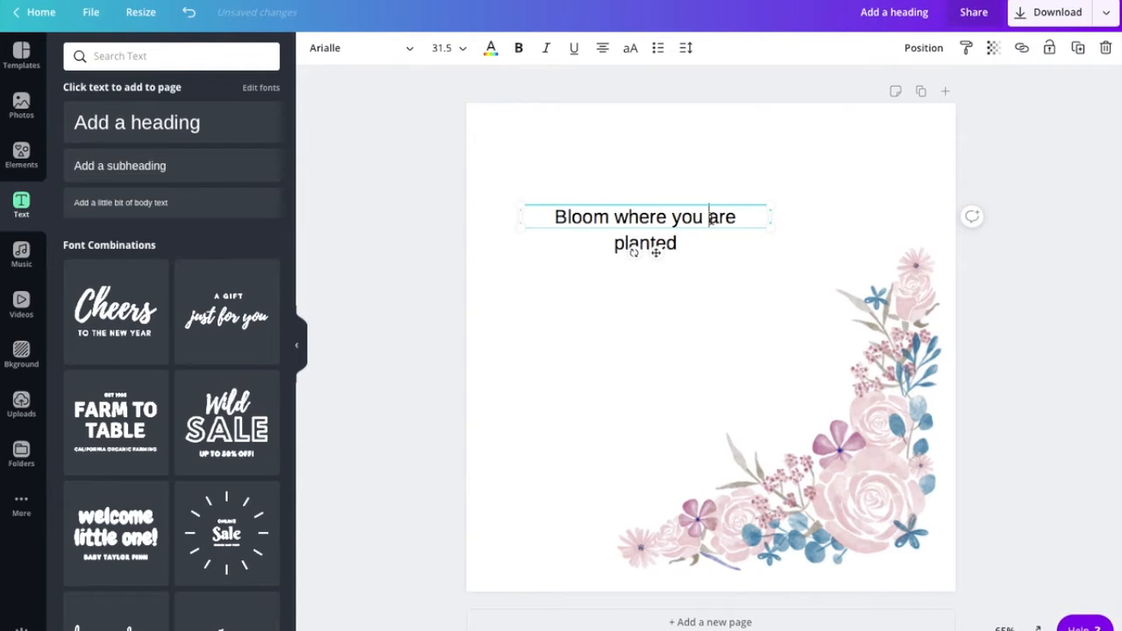
key(BackSpace)
key(Return)
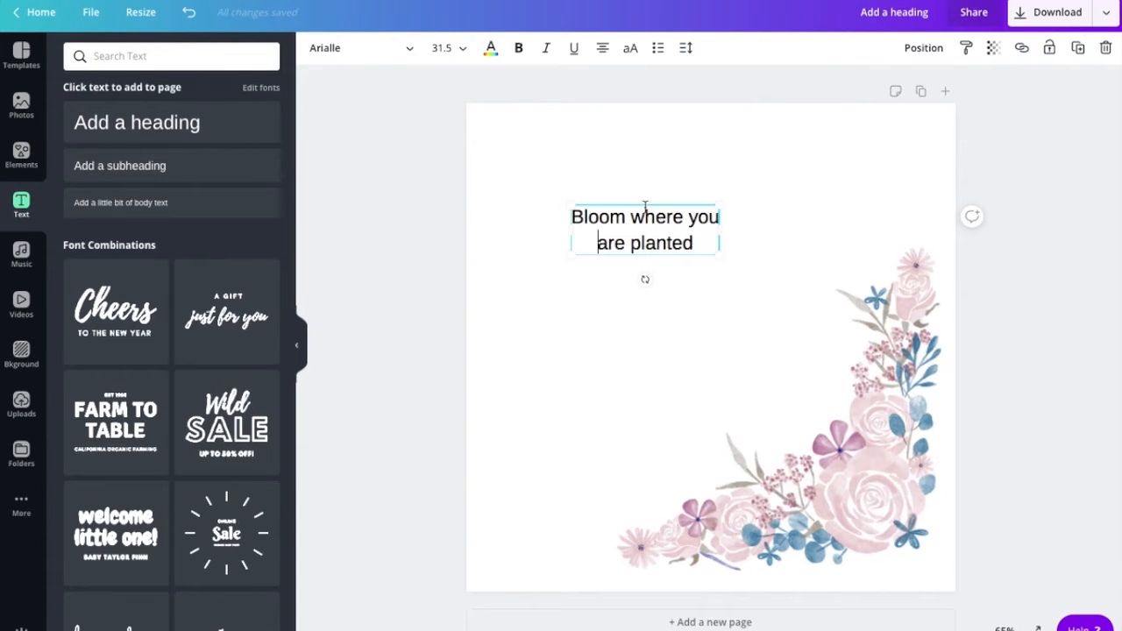
drag(571, 221, 717, 240)
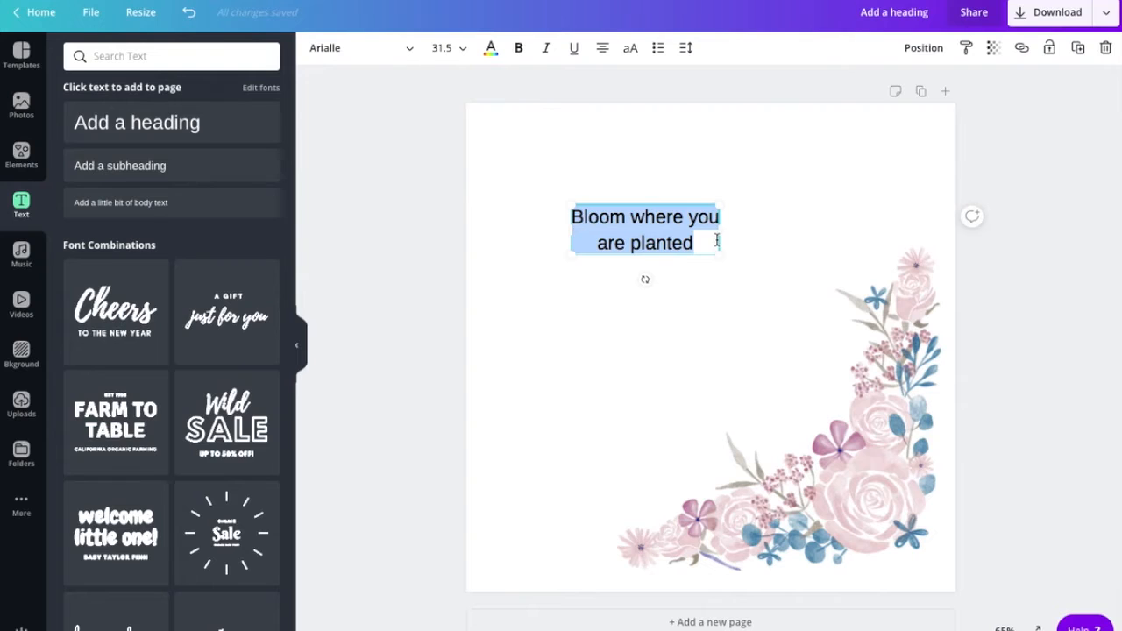
- Left-align the quote and nudge it up toward the top-left corner
click(604, 51)
click(591, 291)
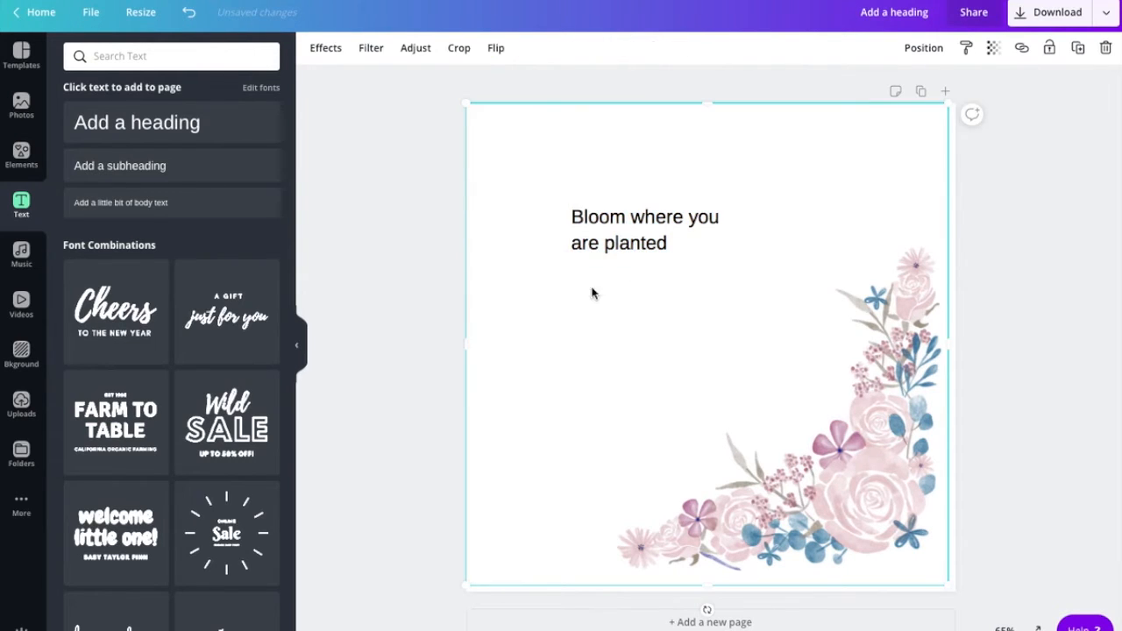
drag(611, 239, 564, 229)
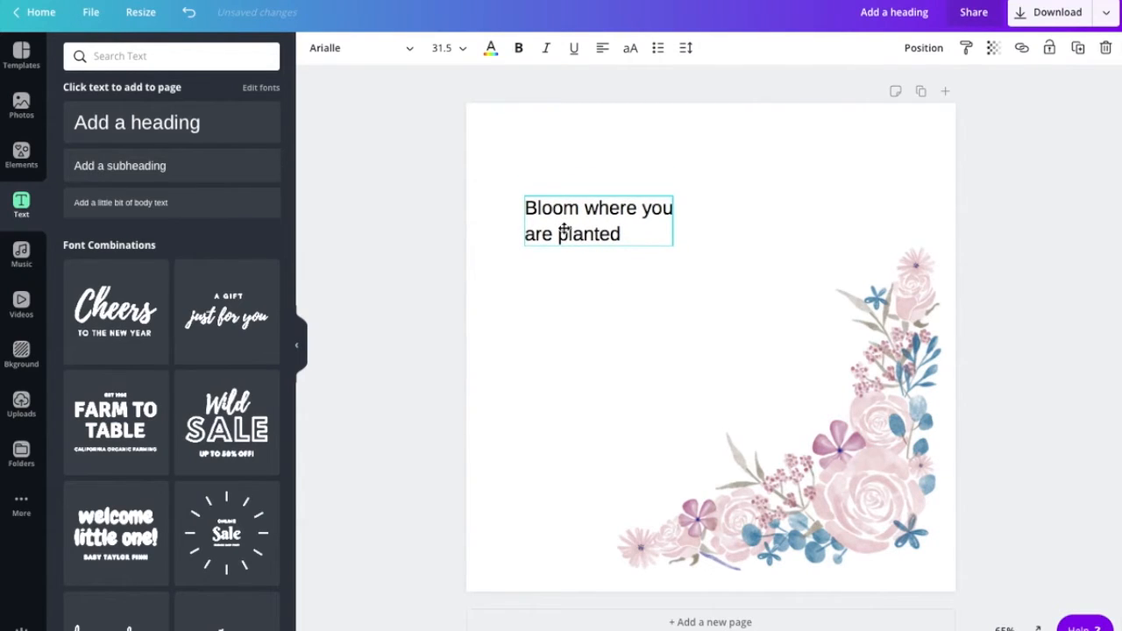
drag(565, 230, 551, 197)
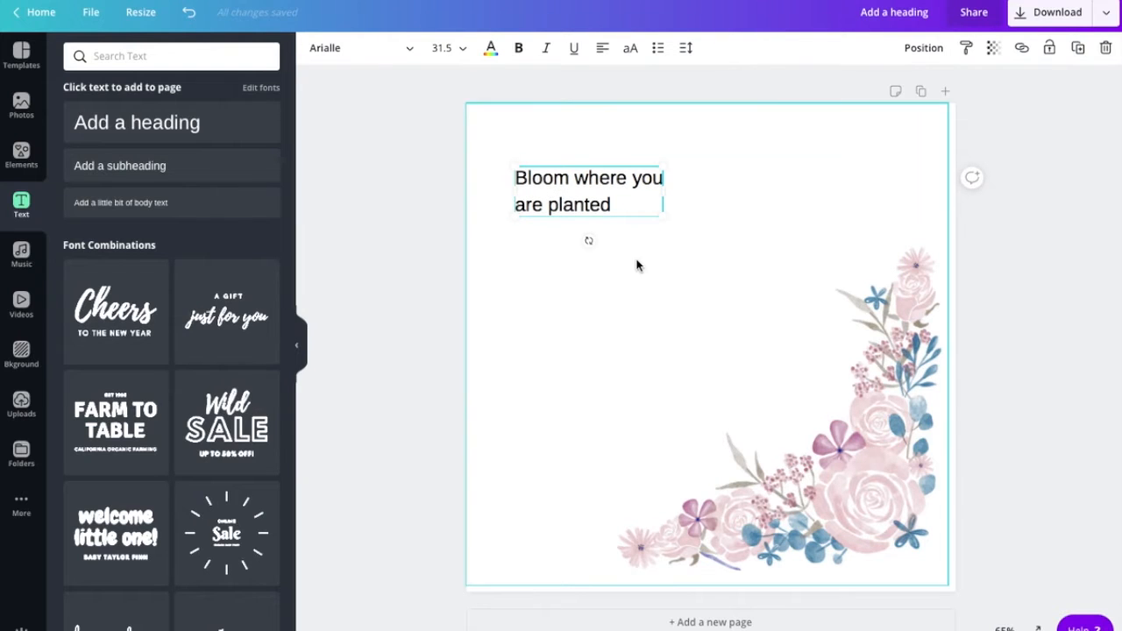
drag(629, 205, 498, 163)
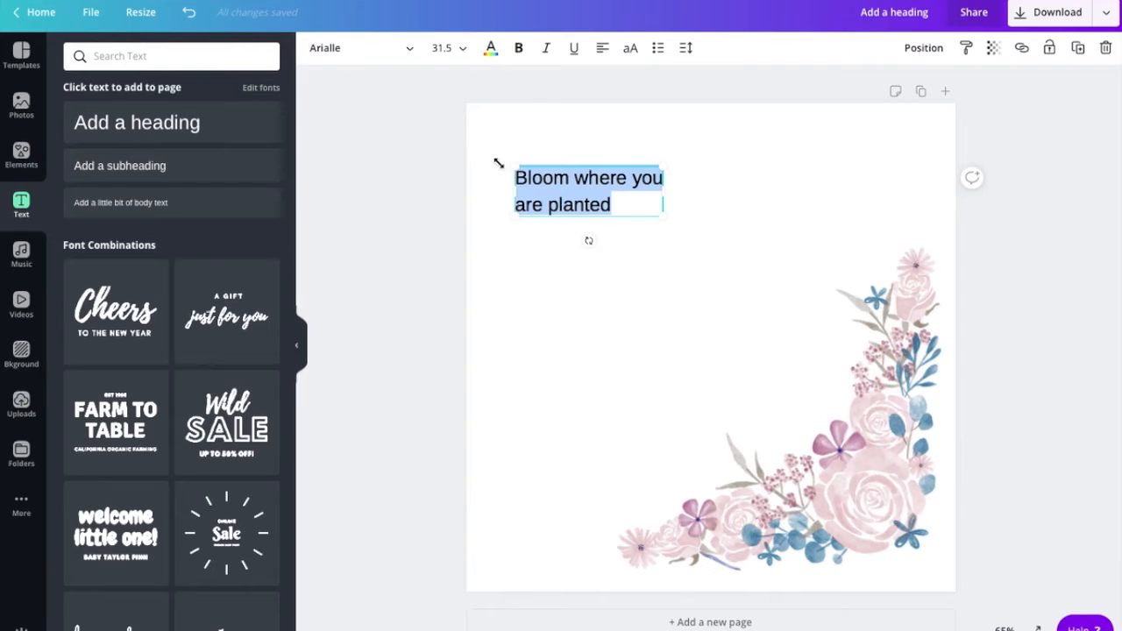
- Colour the quote a medium blue using a custom colour
click(491, 49)
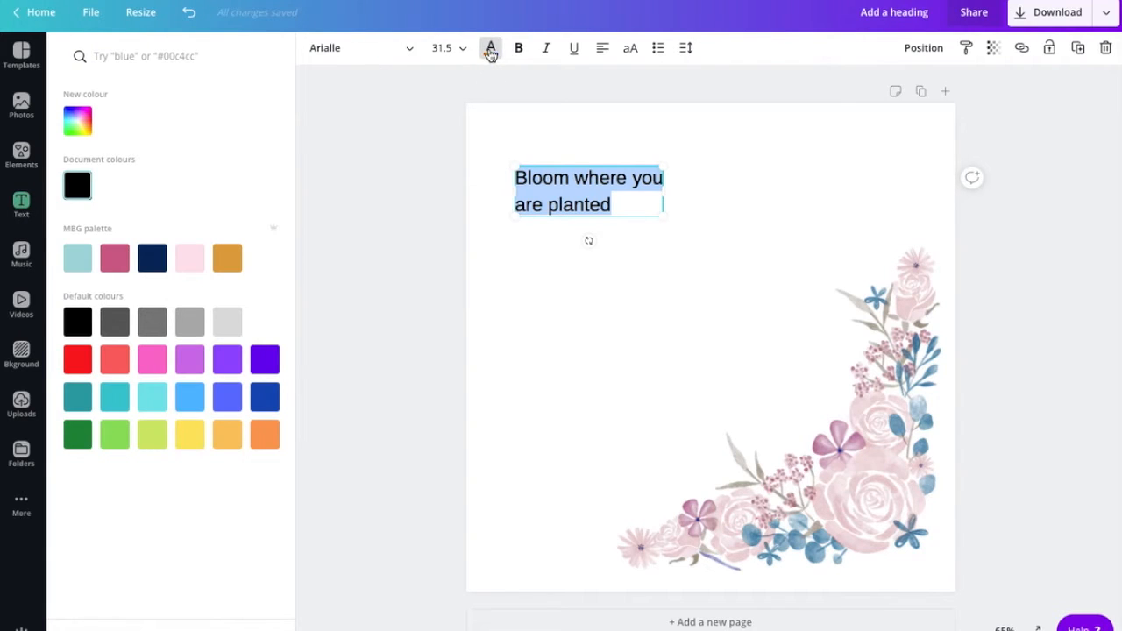
click(83, 123)
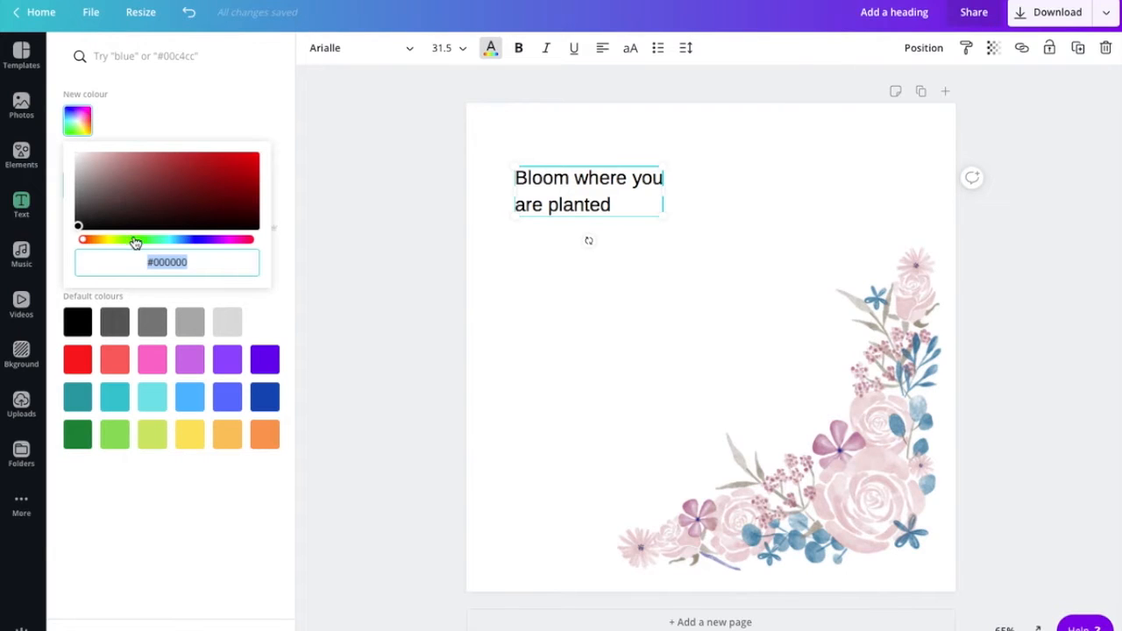
click(194, 242)
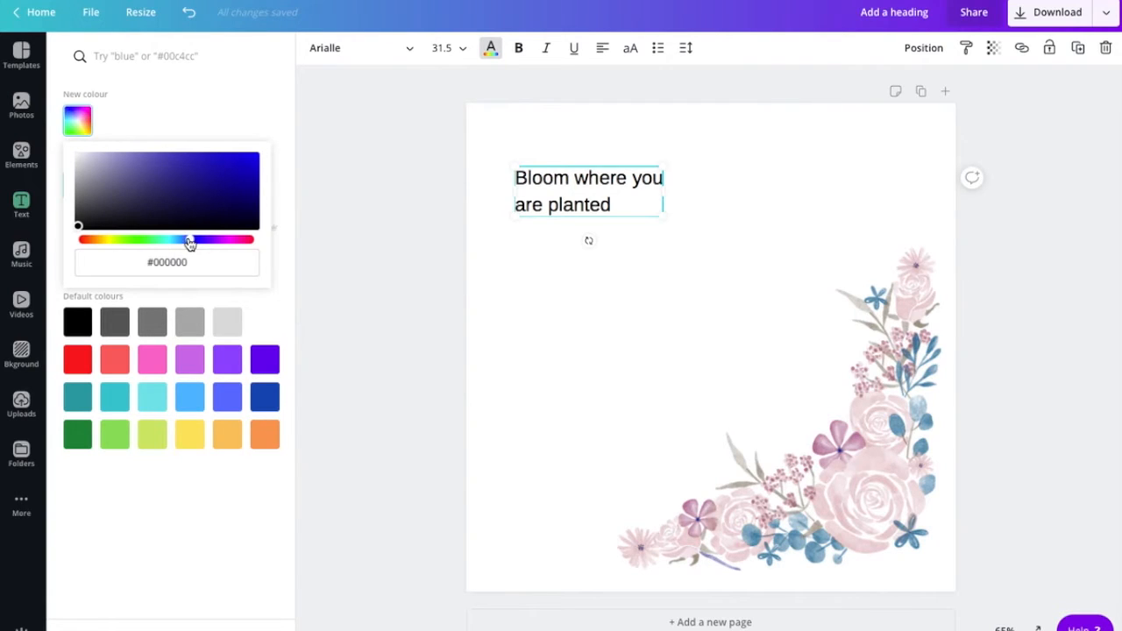
click(187, 242)
click(222, 167)
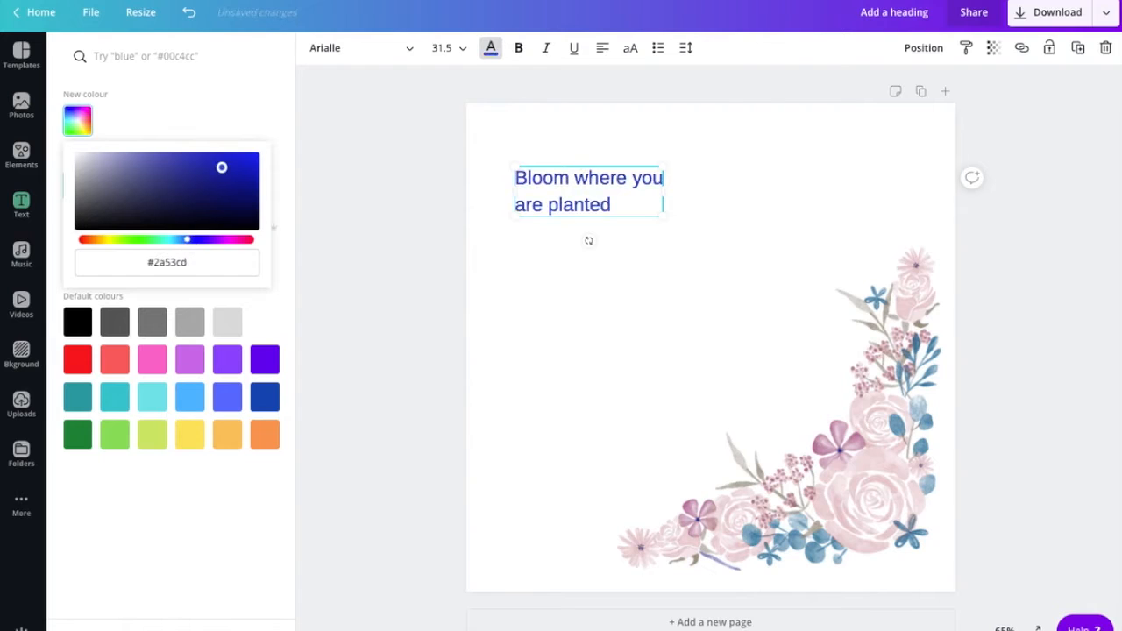
mouse_move(221, 167)
mouse_down()
mouse_move(210, 178)
mouse_move(225, 171)
mouse_move(219, 187)
mouse_move(181, 195)
mouse_move(254, 170)
mouse_move(205, 169)
mouse_move(216, 171)
mouse_up()
drag(190, 244, 186, 243)
mouse_move(215, 190)
mouse_down()
mouse_move(223, 175)
mouse_move(211, 170)
mouse_move(222, 171)
mouse_up()
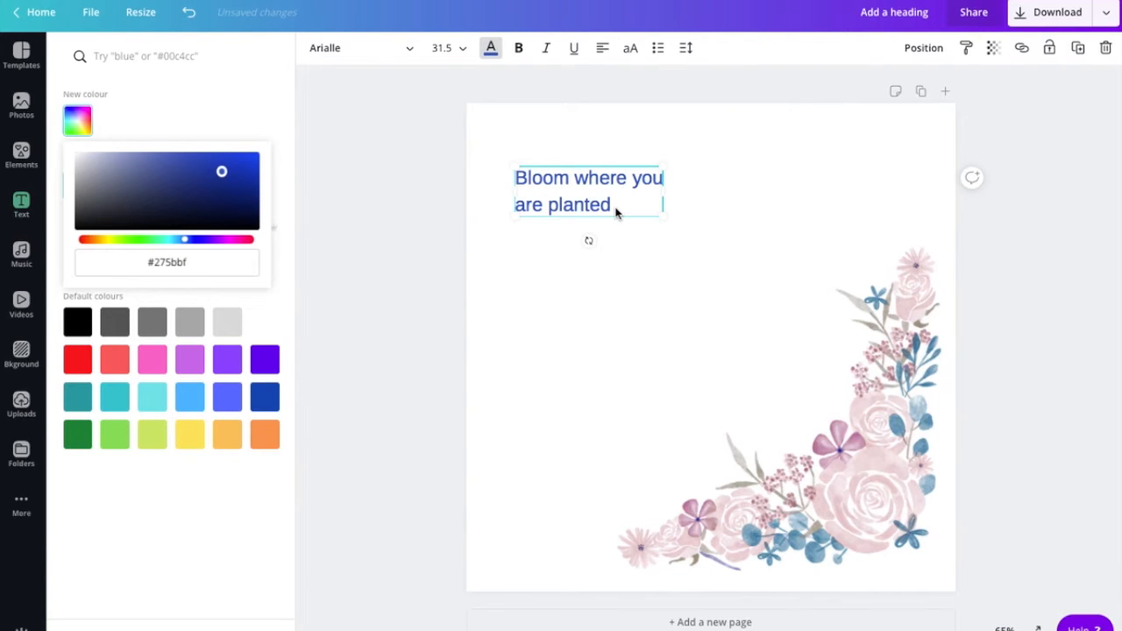
- Enlarge the quote to font size 55.8
drag(664, 216, 762, 328)
drag(692, 232, 513, 184)
click(336, 56)
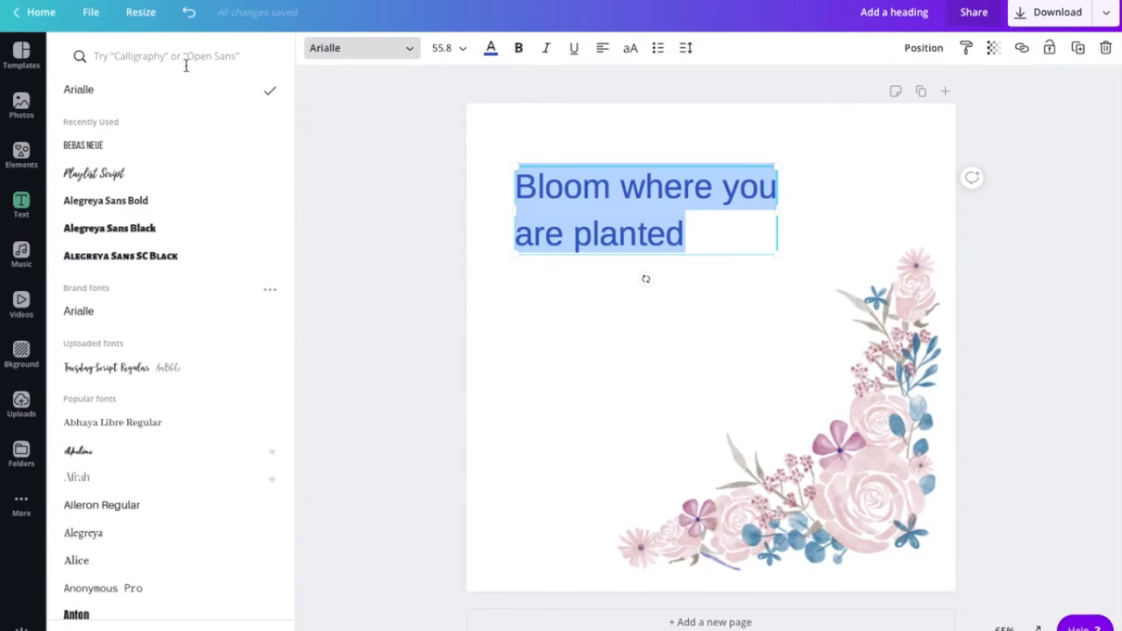
- Set the quote in Alegreya Sans Bold and convert it to all capitals
click(169, 231)
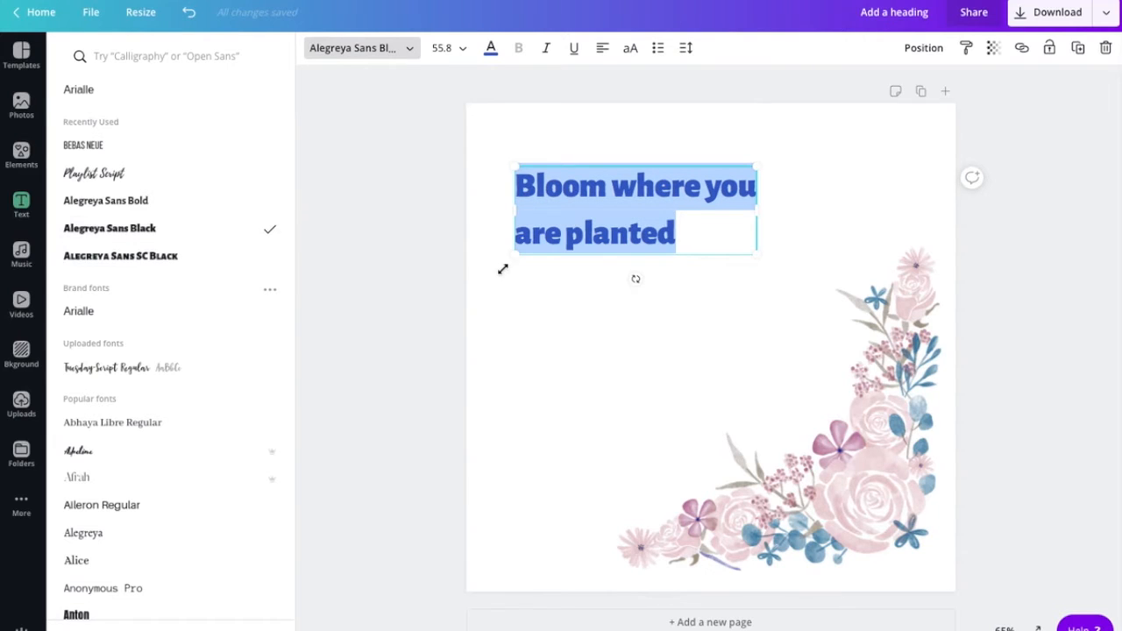
click(153, 204)
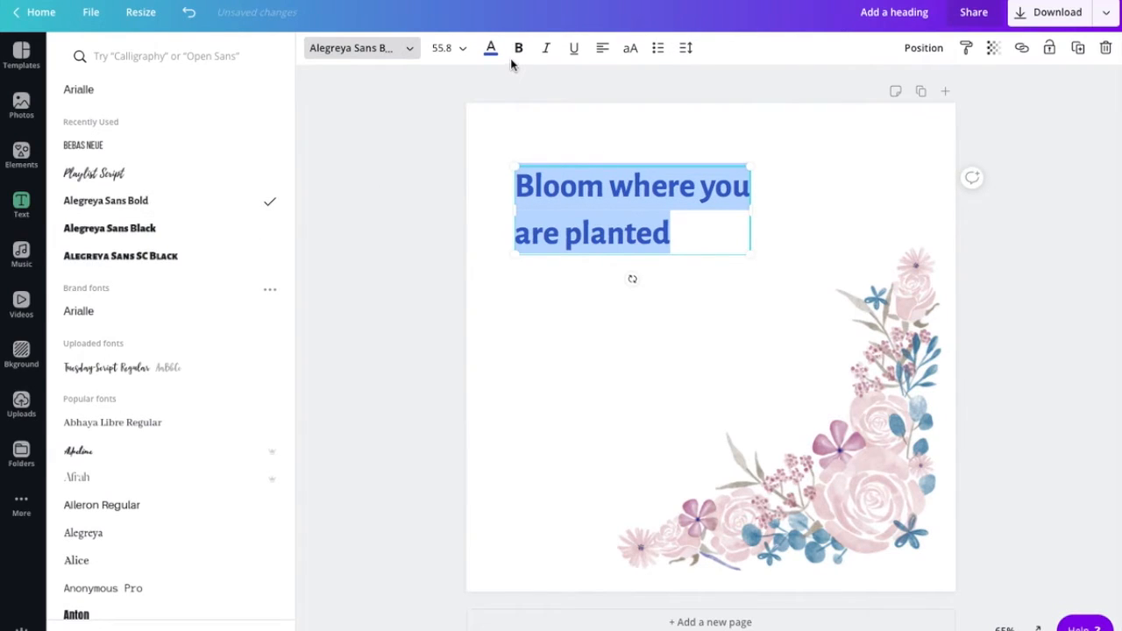
click(631, 51)
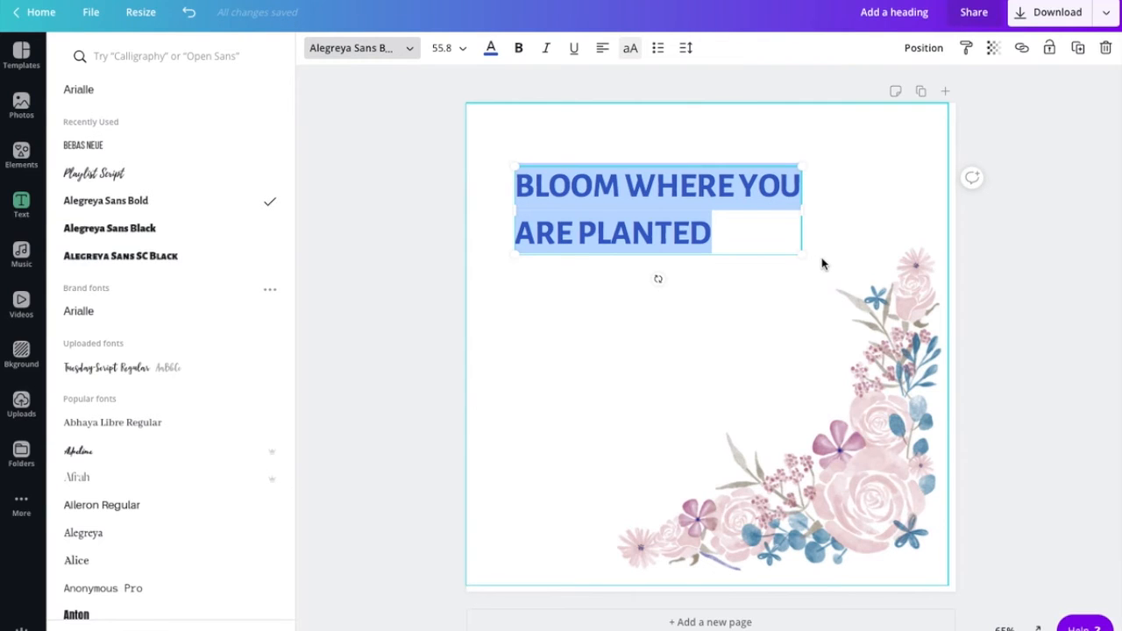
- Rebreak the heading's lines and enlarge the text with the corner handle
click(739, 179)
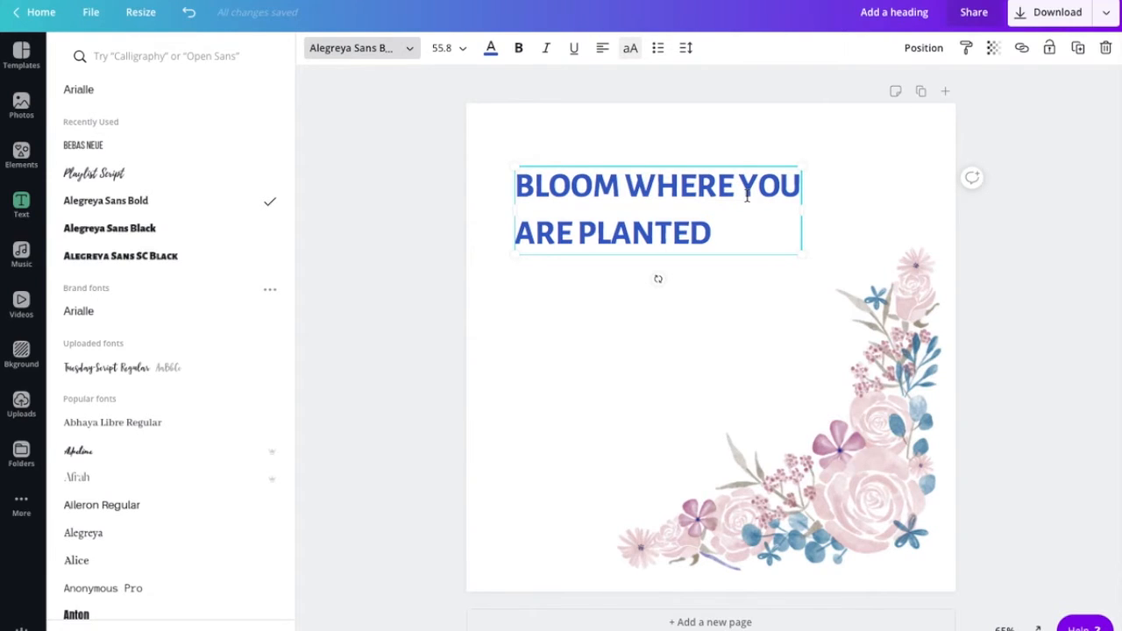
key(Return)
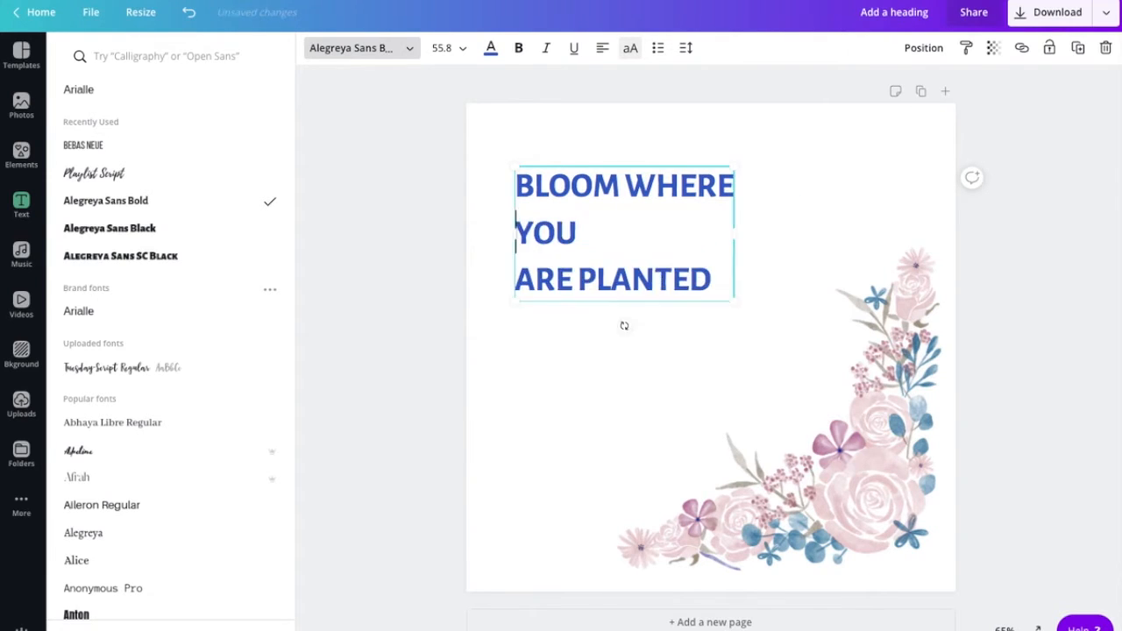
click(517, 280)
key(BackSpace)
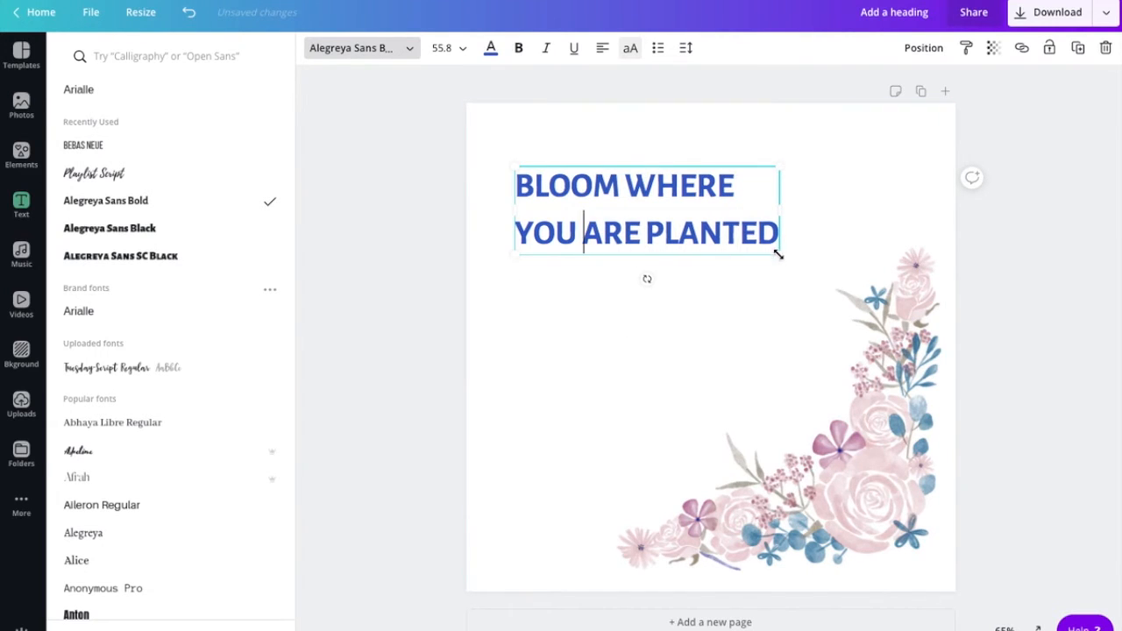
drag(779, 253, 859, 409)
drag(752, 213, 751, 228)
click(751, 226)
click(702, 256)
key(BackSpace)
key(Return)
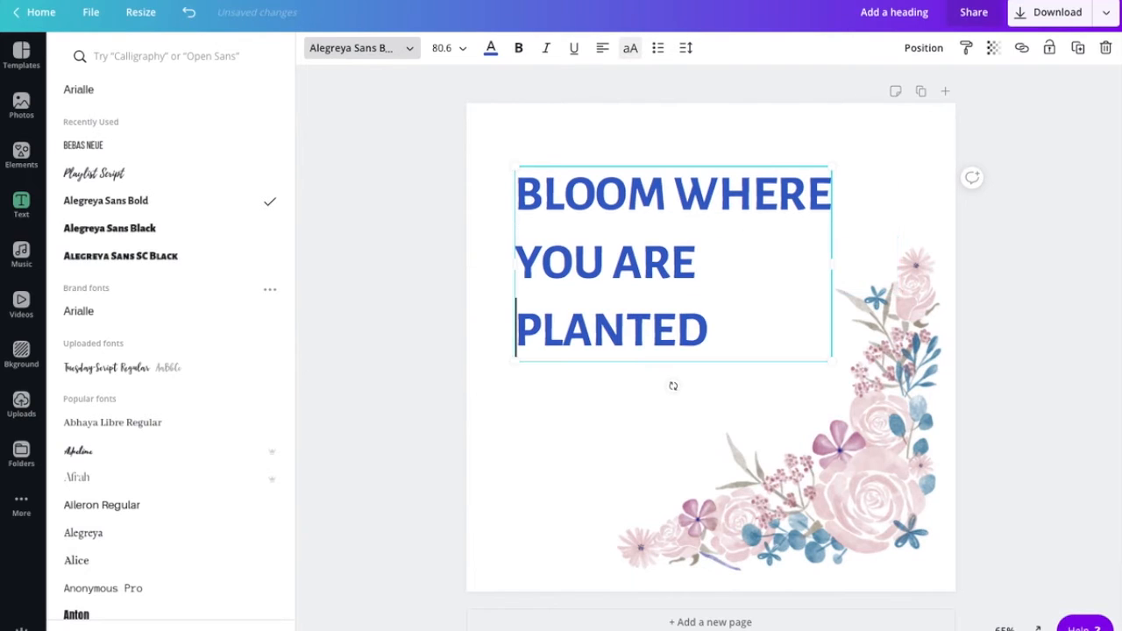
click(715, 334)
drag(831, 361, 863, 406)
drag(865, 419, 863, 410)
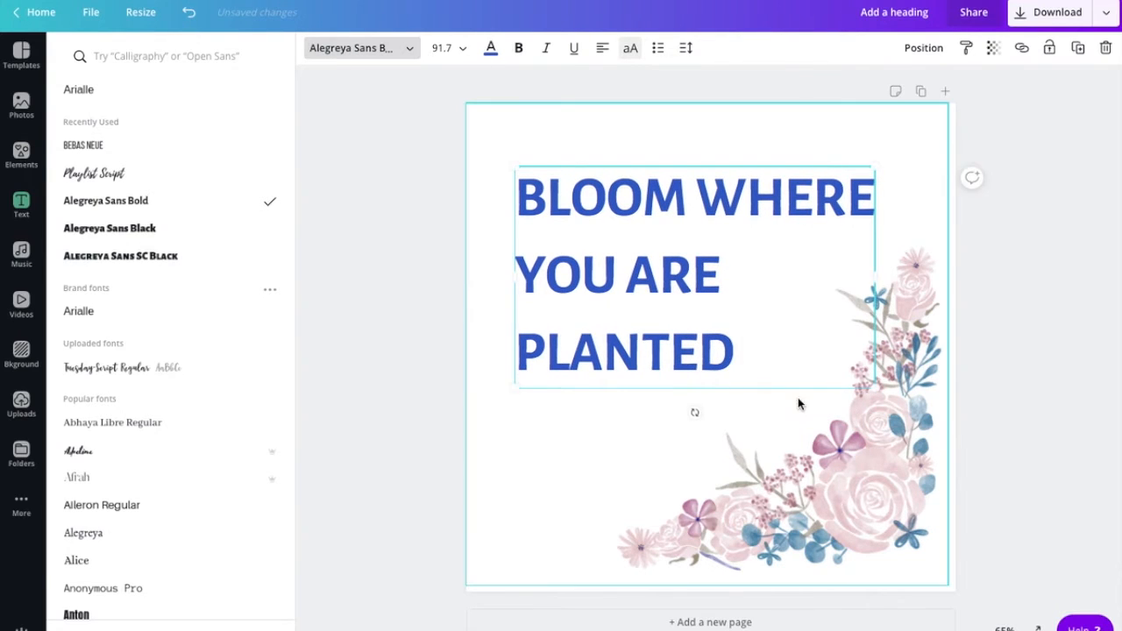
click(695, 440)
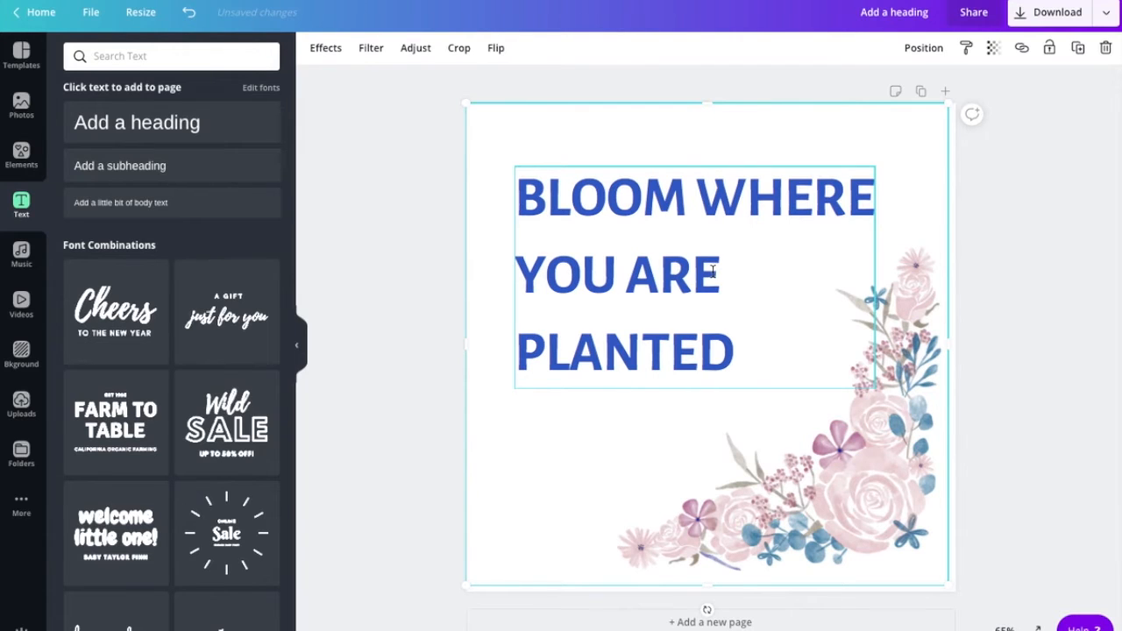
- Rearrange the line breaks, then undo back to 'BLOOM WHERE / YOU ARE / PLANTED'
click(699, 202)
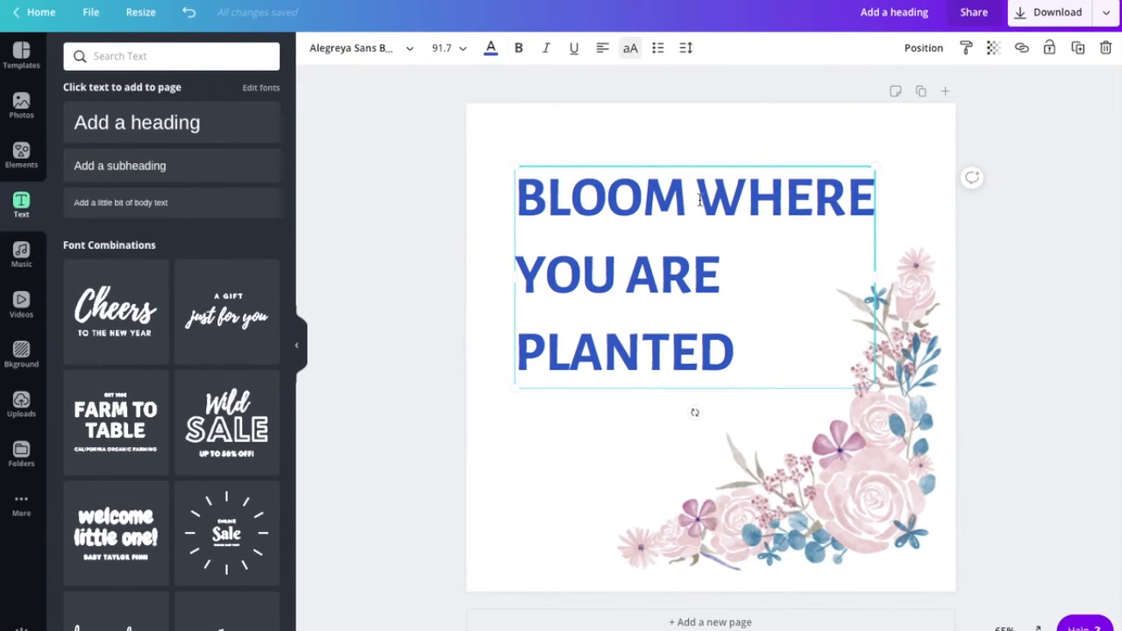
click(699, 198)
key(Return)
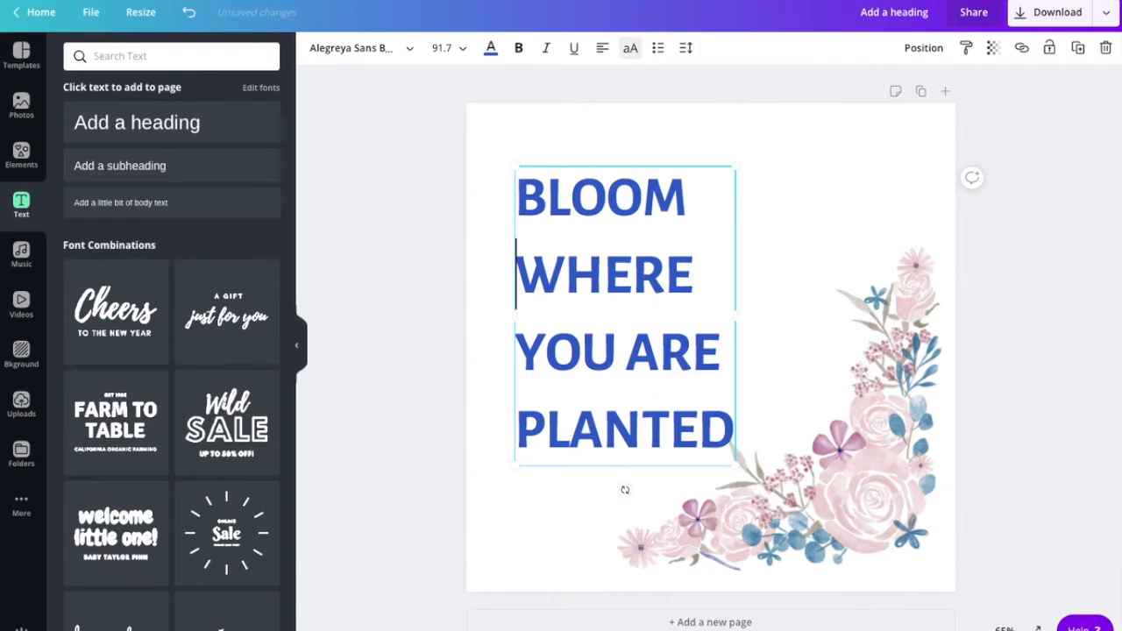
click(519, 361)
key(BackSpace)
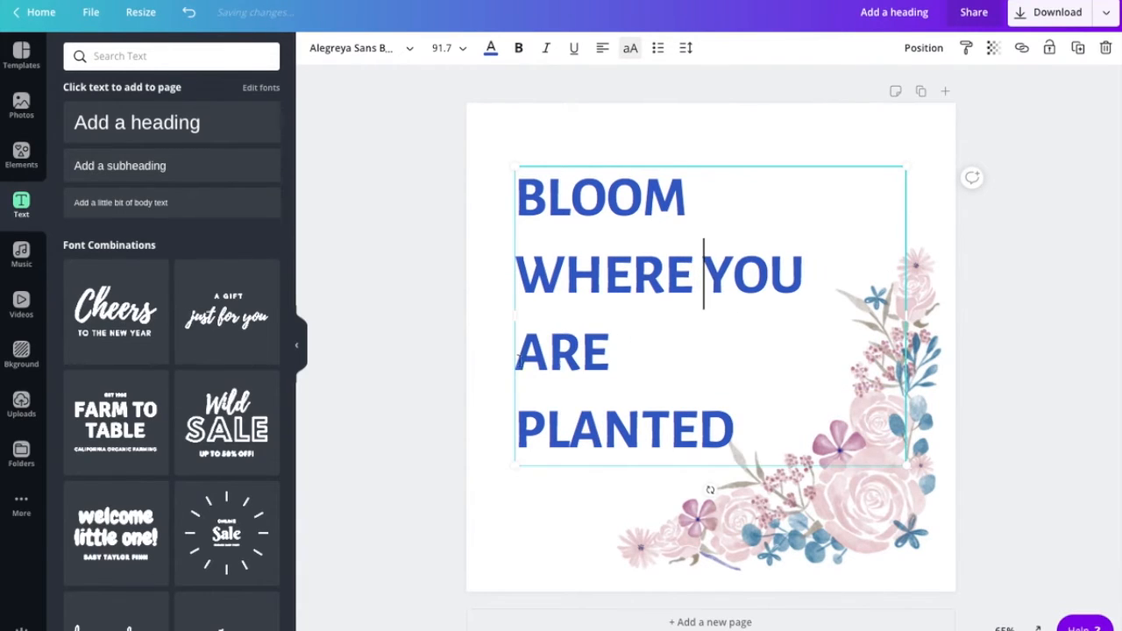
click(517, 417)
key(BackSpace)
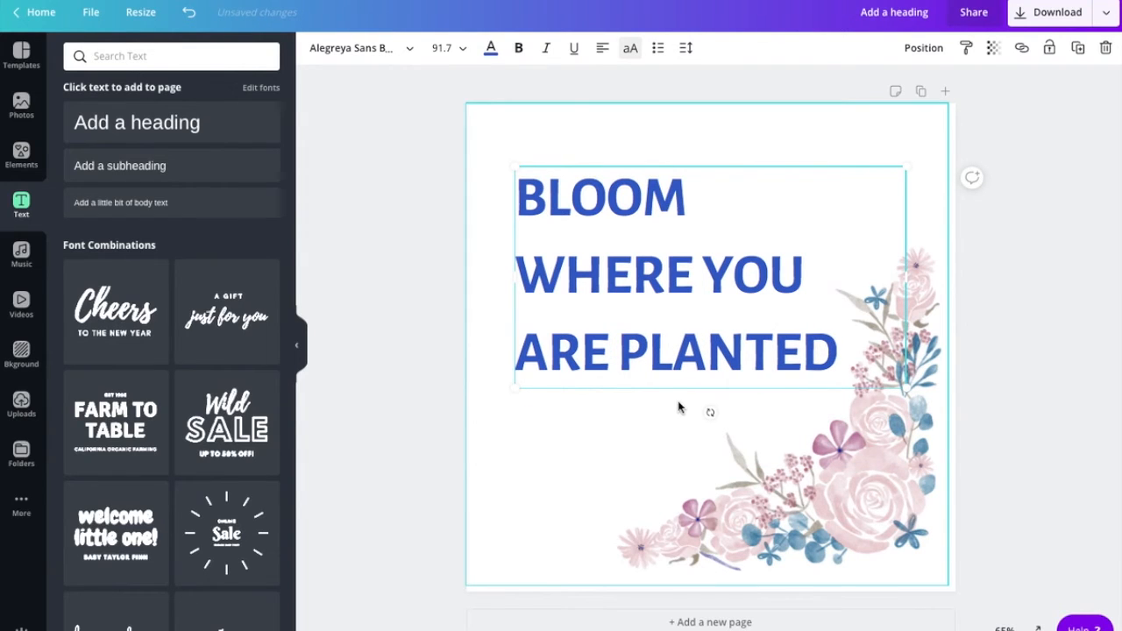
key(ctrl+z)
key(ctrl+z)
key(ctrl+z)
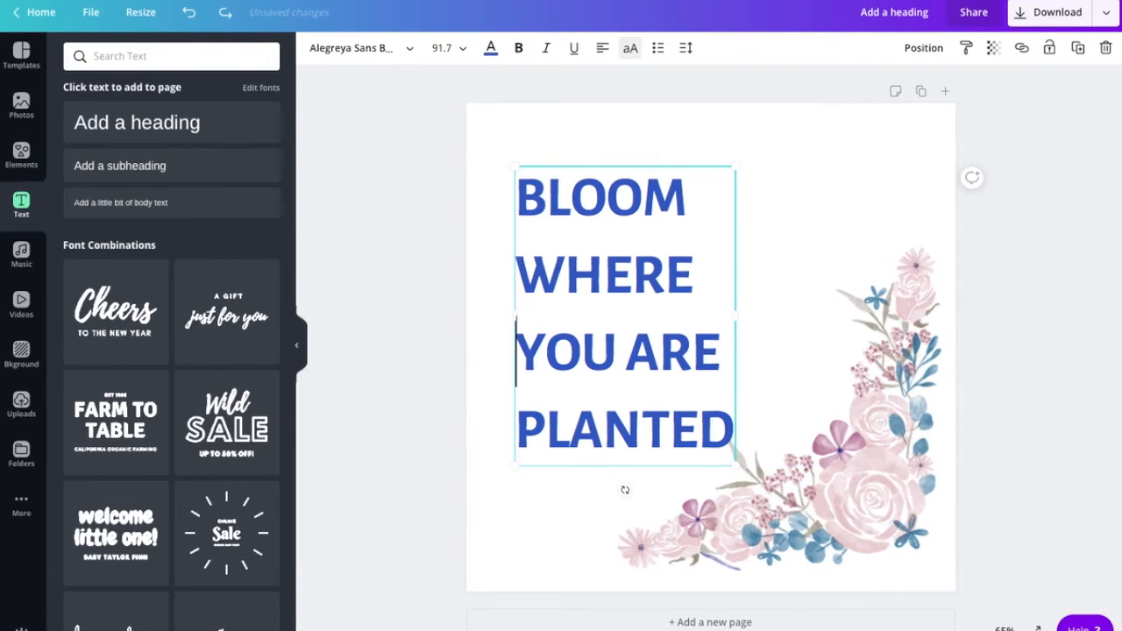
key(ctrl+z)
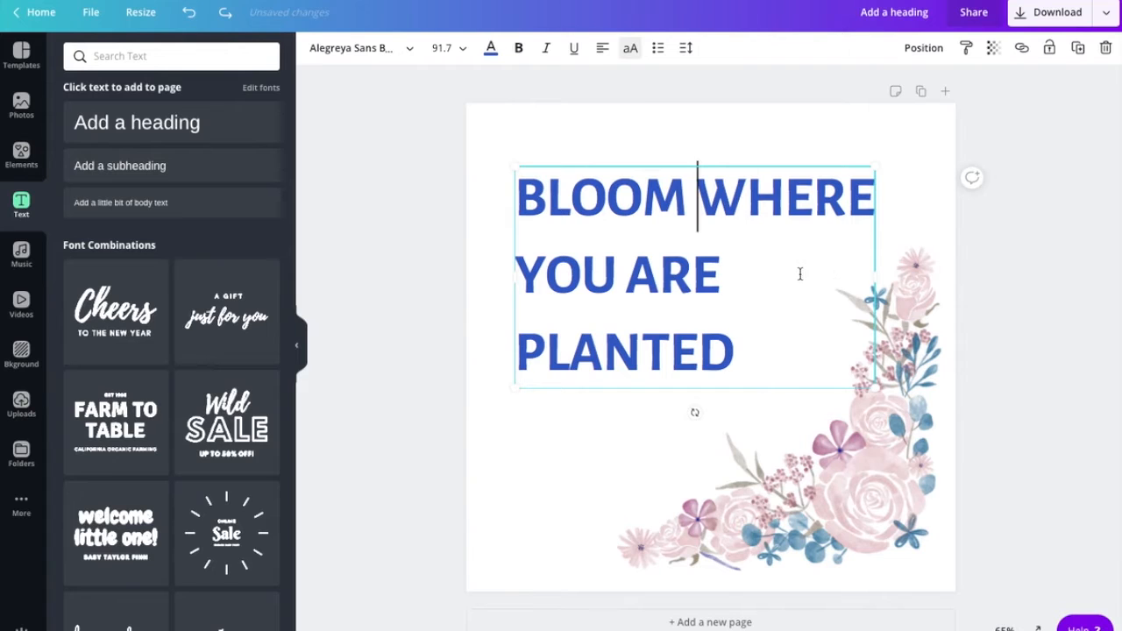
- Move the heading slightly lower on the page
click(617, 442)
drag(631, 320, 629, 349)
click(590, 450)
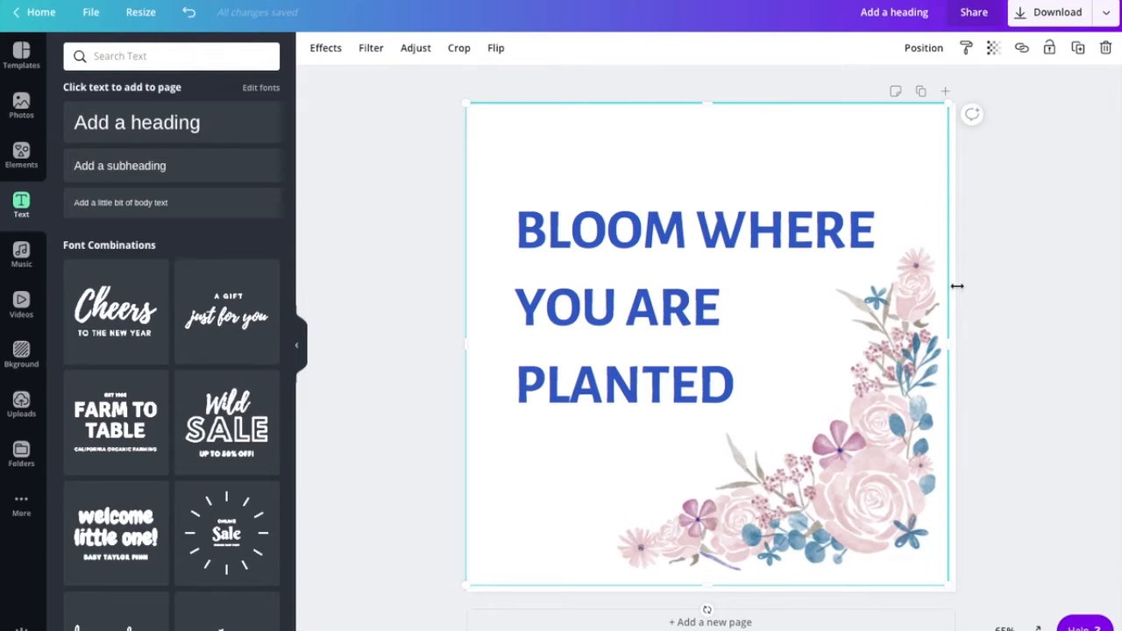
- Add page 2 with the leafy wreath image, enlarged to 849 px and centred
click(947, 94)
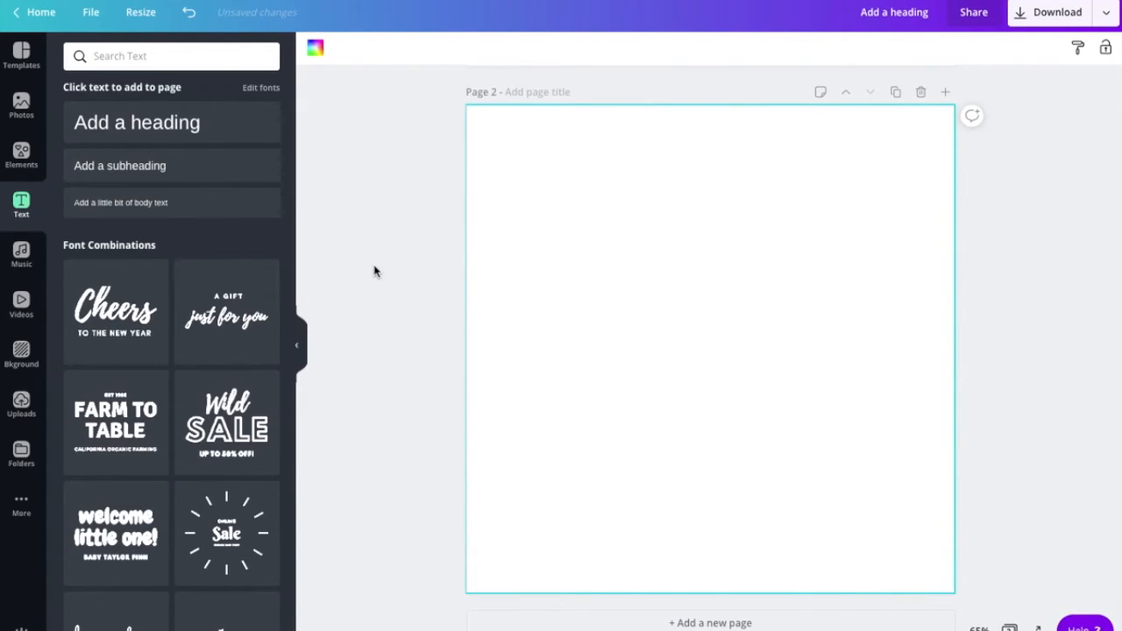
click(22, 405)
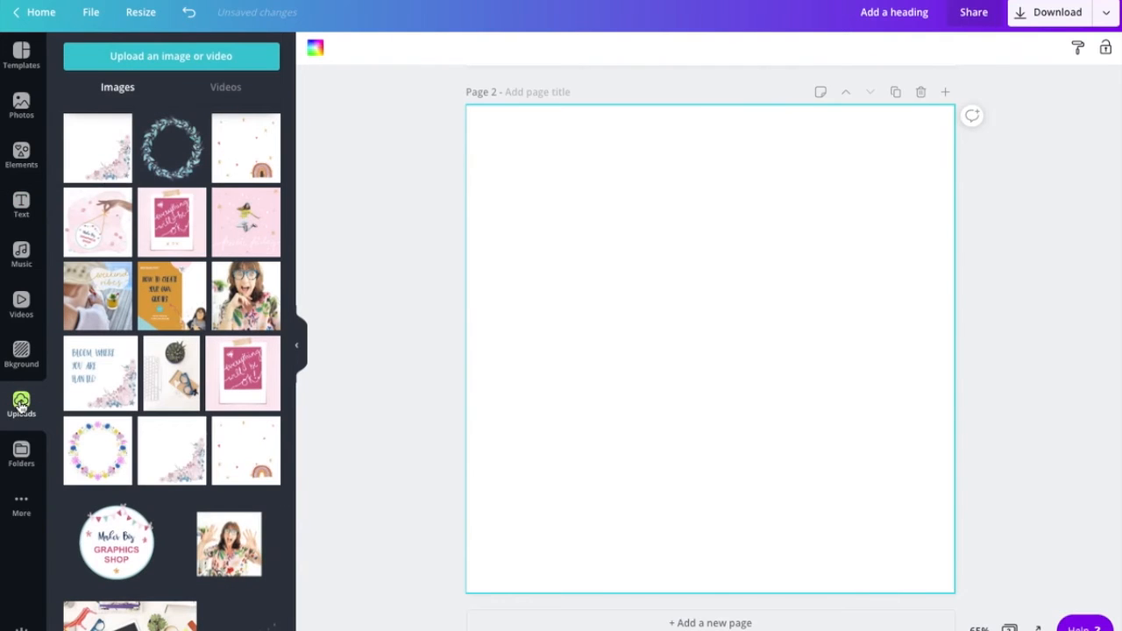
click(174, 154)
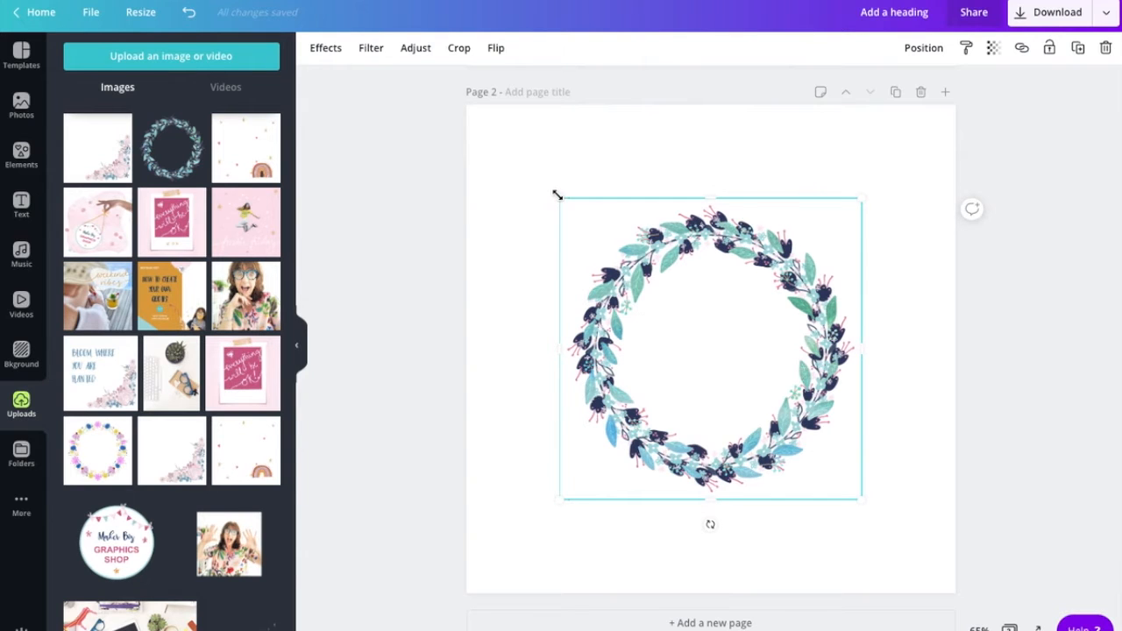
drag(549, 182, 513, 153)
drag(866, 516, 902, 556)
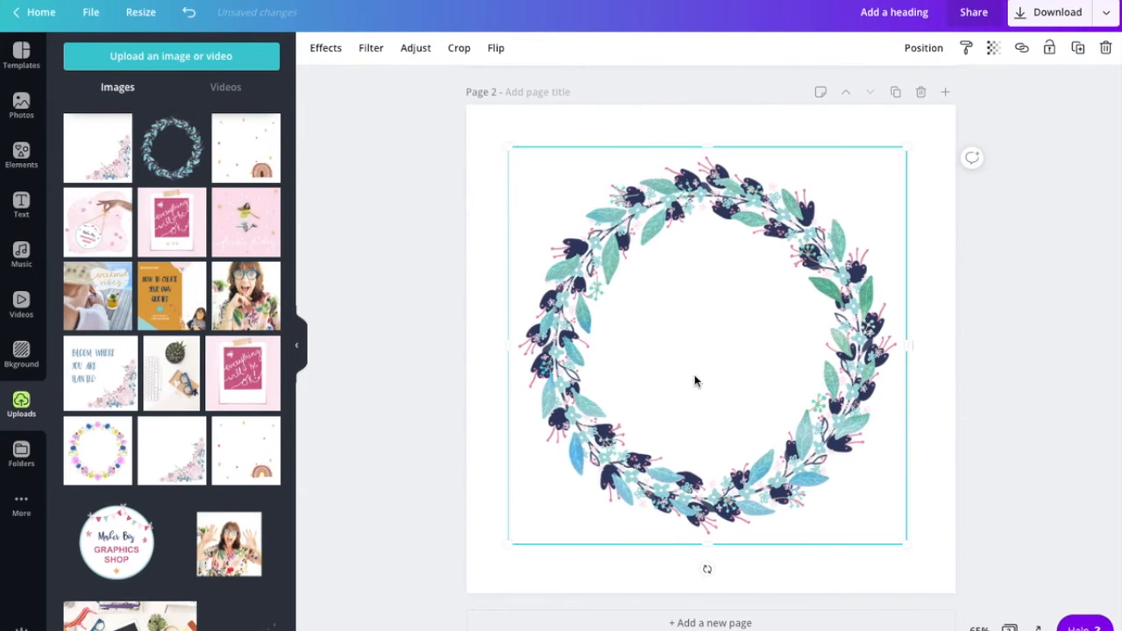
mouse_move(694, 382)
mouse_down()
mouse_move(694, 367)
mouse_move(699, 382)
mouse_up()
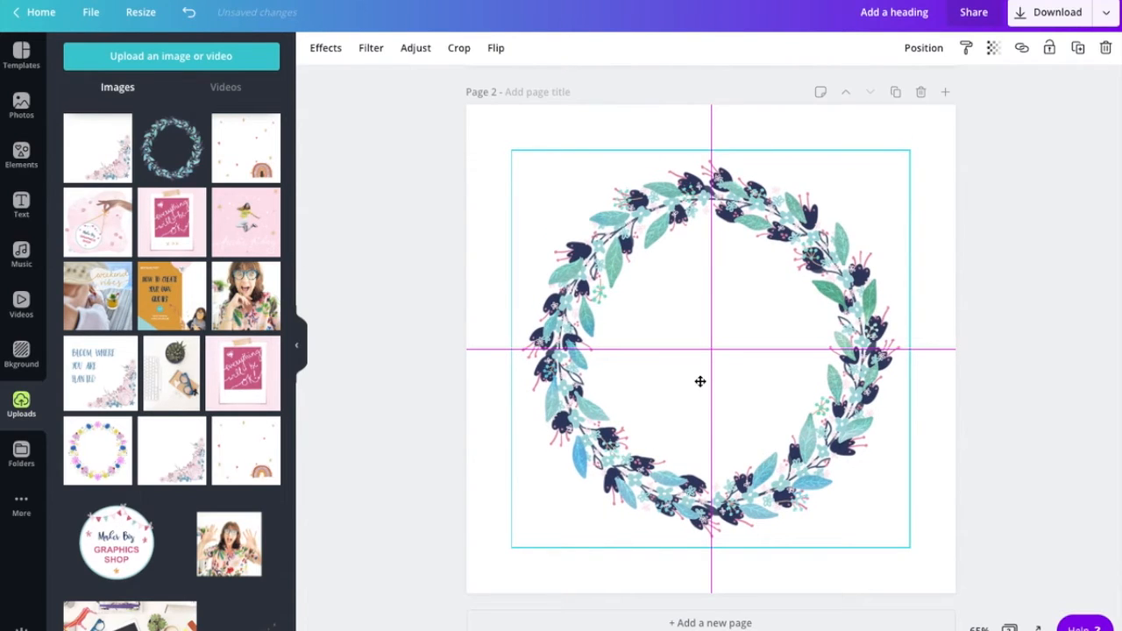
drag(700, 381, 702, 385)
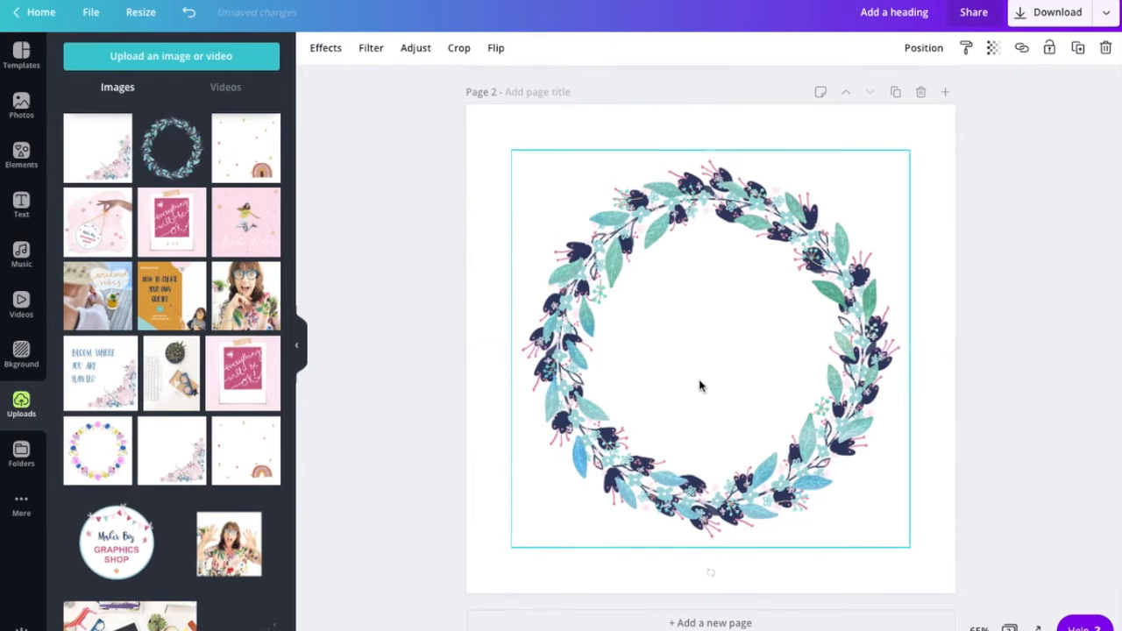
click(788, 127)
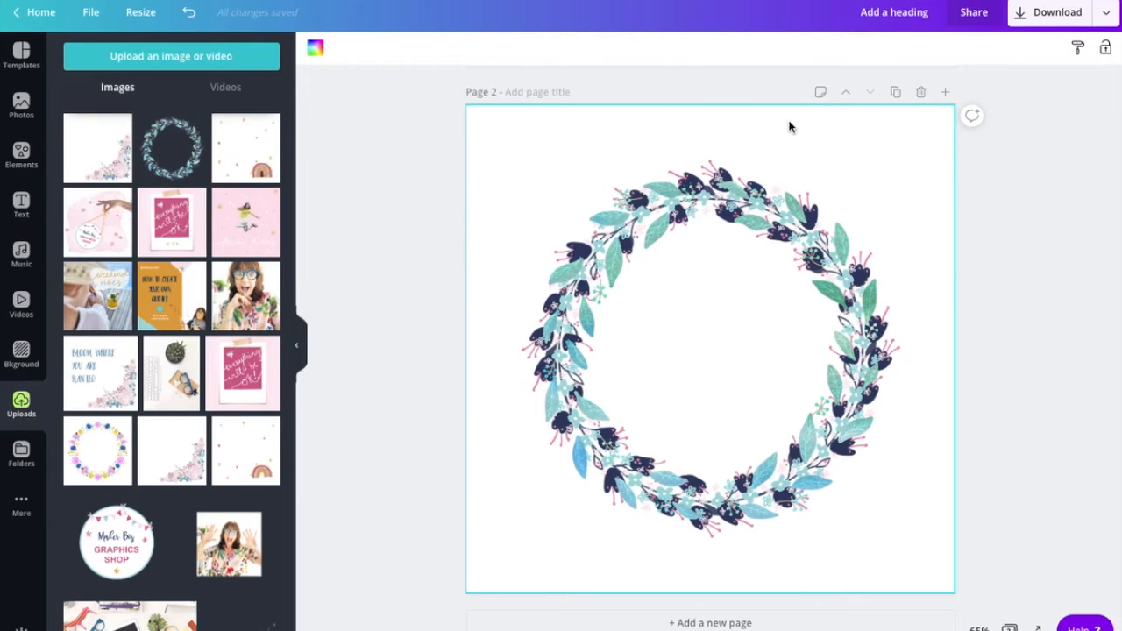
- Add a heading reading 'In the middle of difficulty lies opportunity'
click(21, 205)
click(150, 127)
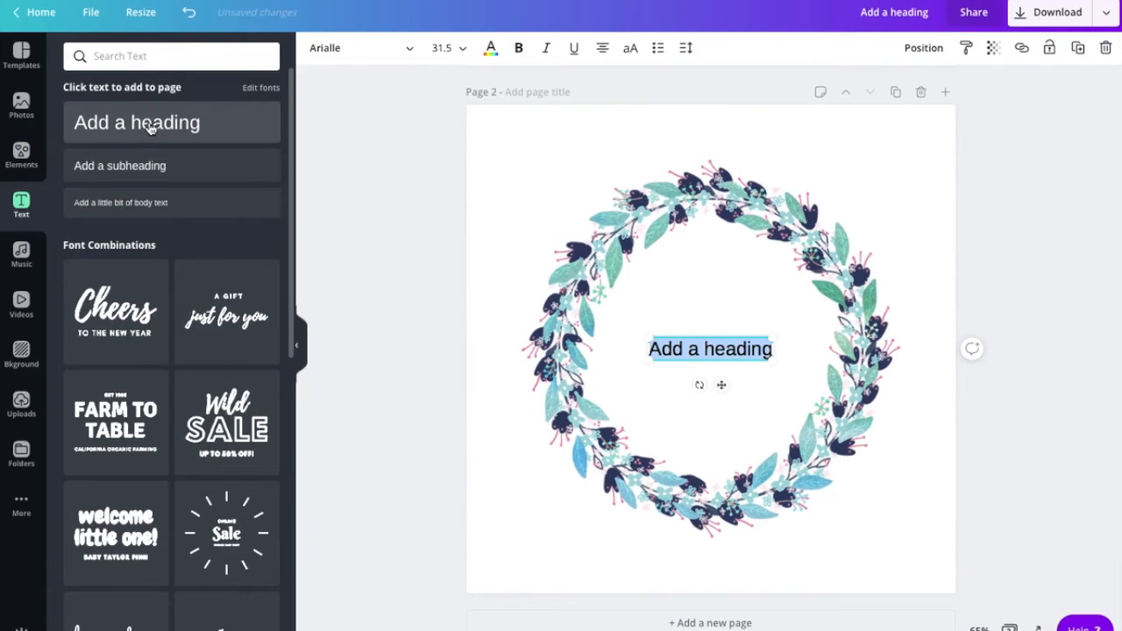
click(687, 348)
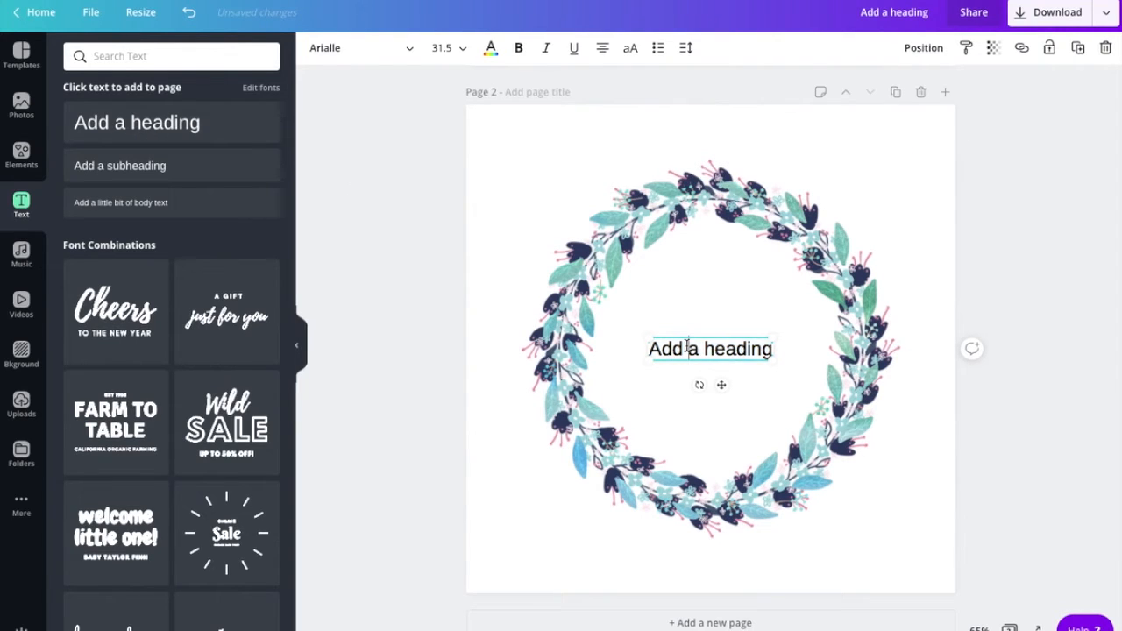
triple_click(687, 348)
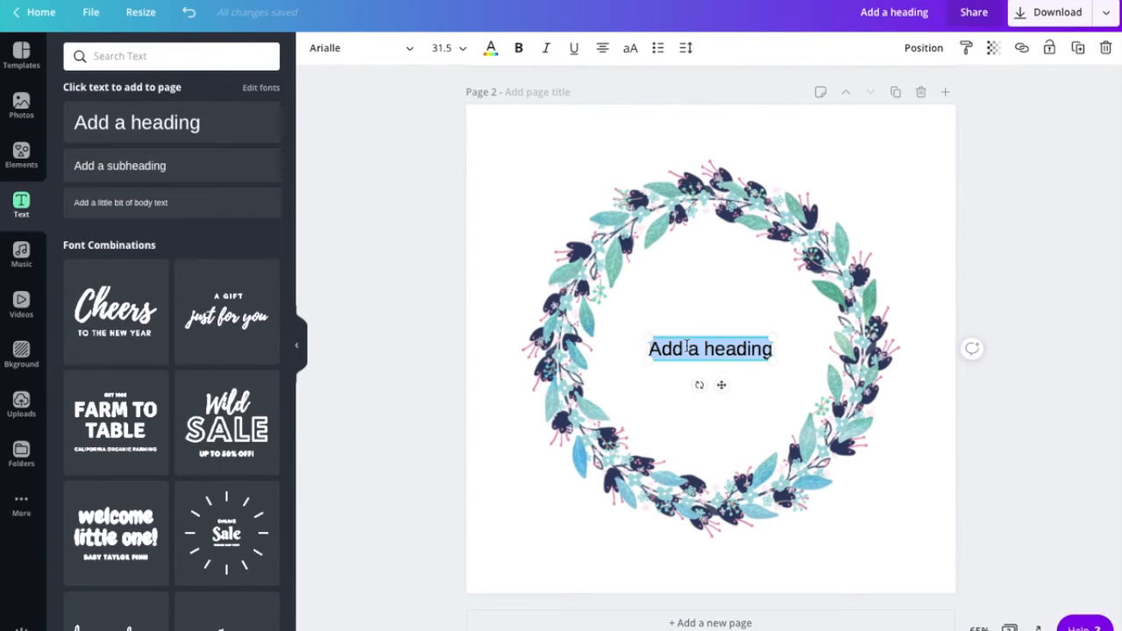
text(In the middle of difficulty lies )
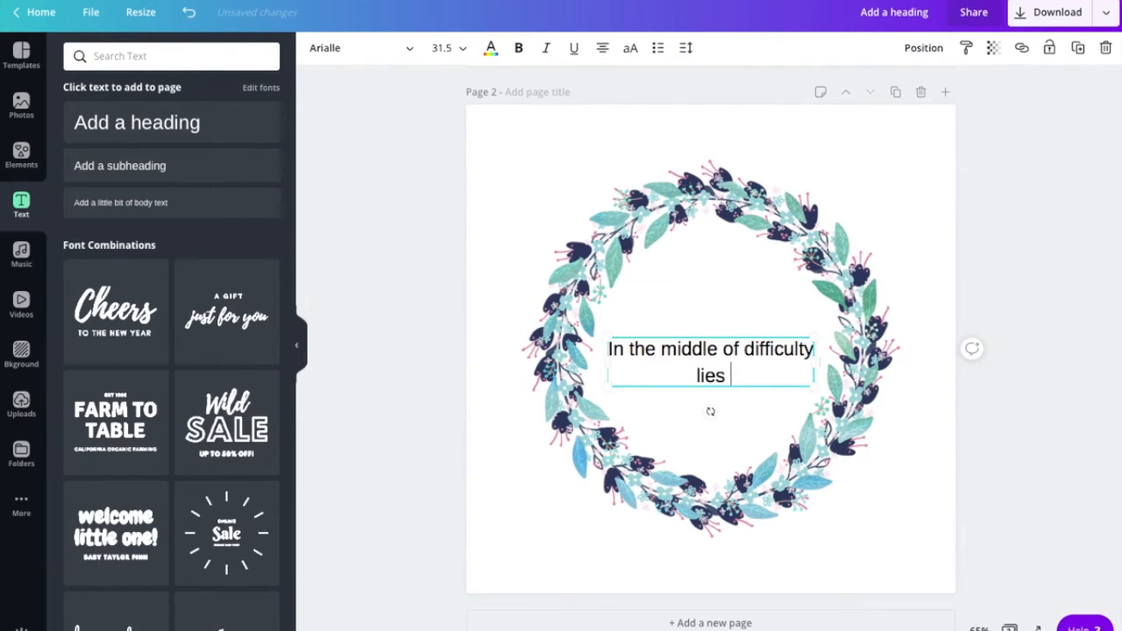
text(opportunity)
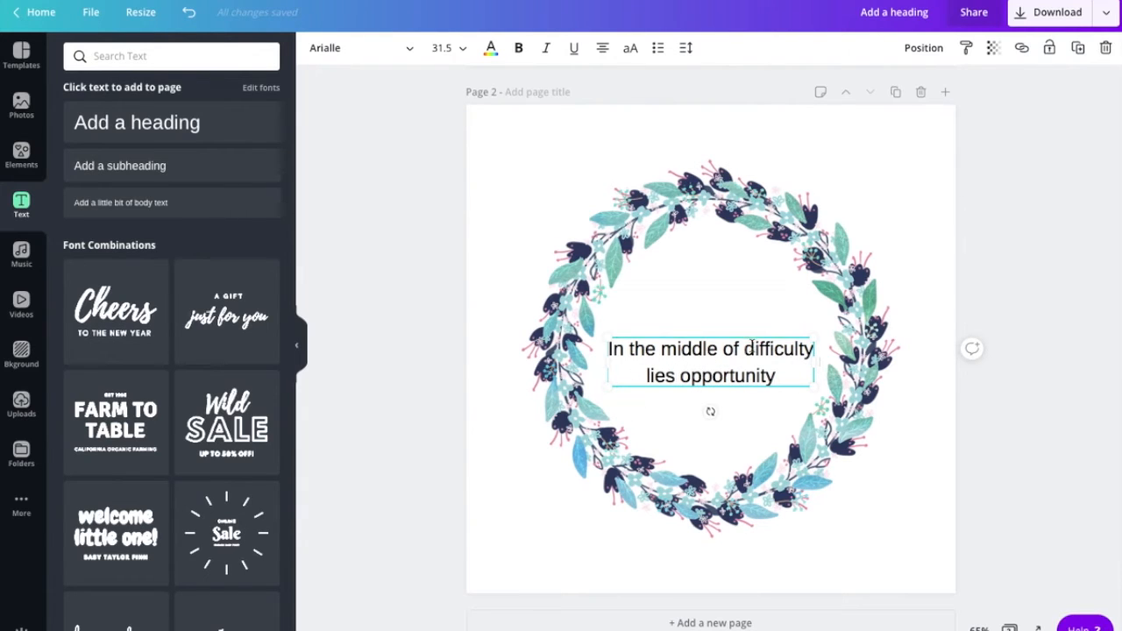
- Break the quote into 'In the middle of' and 'difficulty lies opportunity'
click(745, 348)
key(Return)
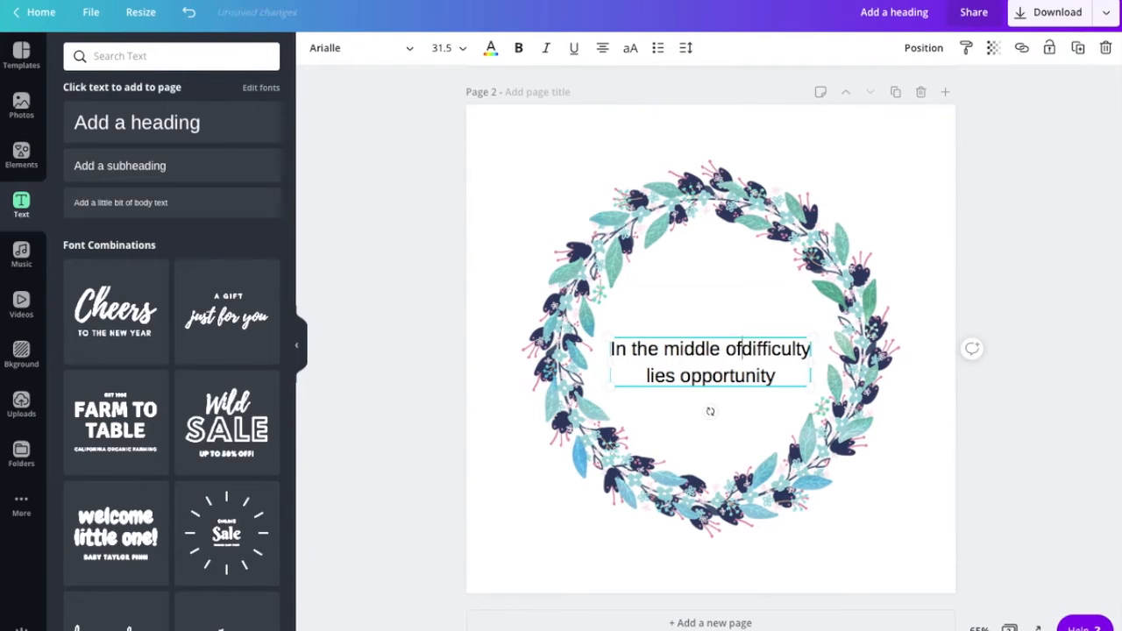
click(645, 401)
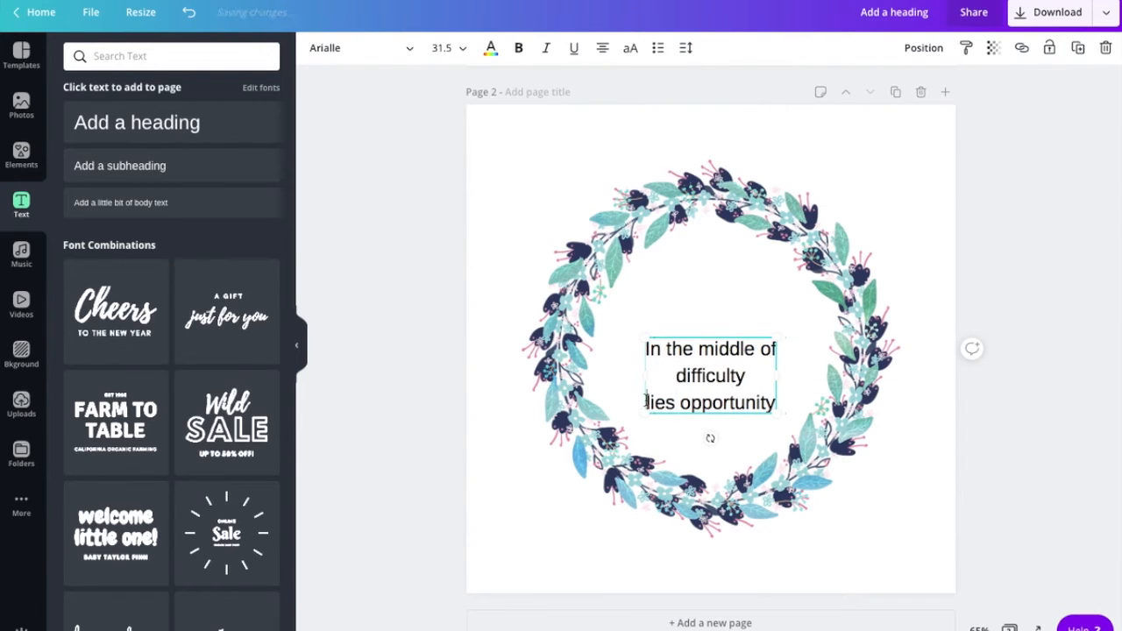
key(BackSpace)
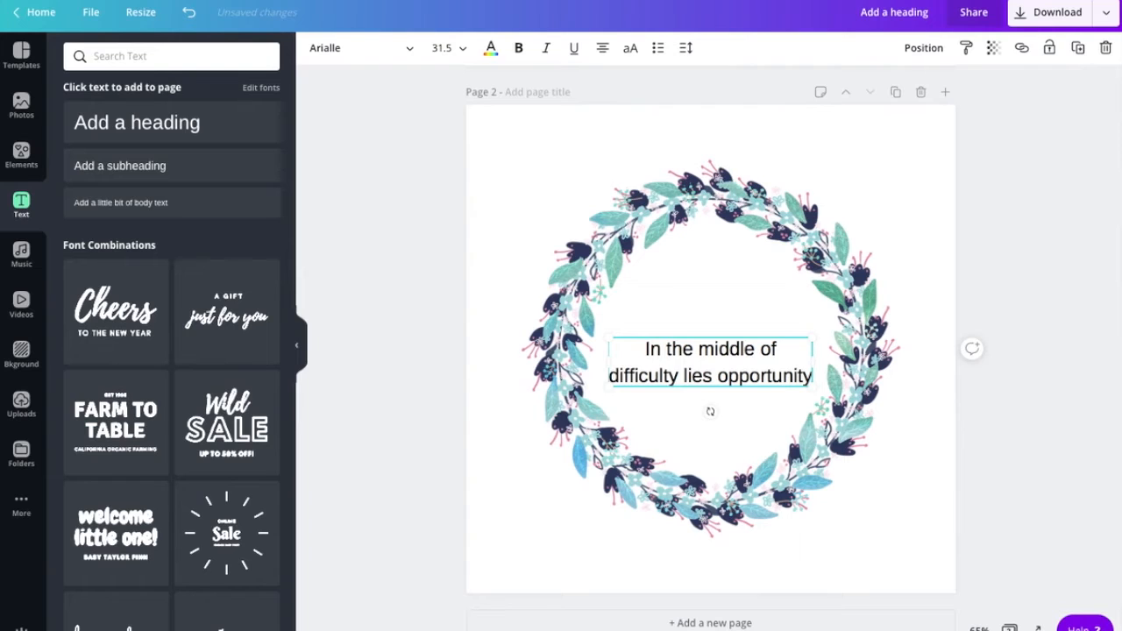
key(BackSpace)
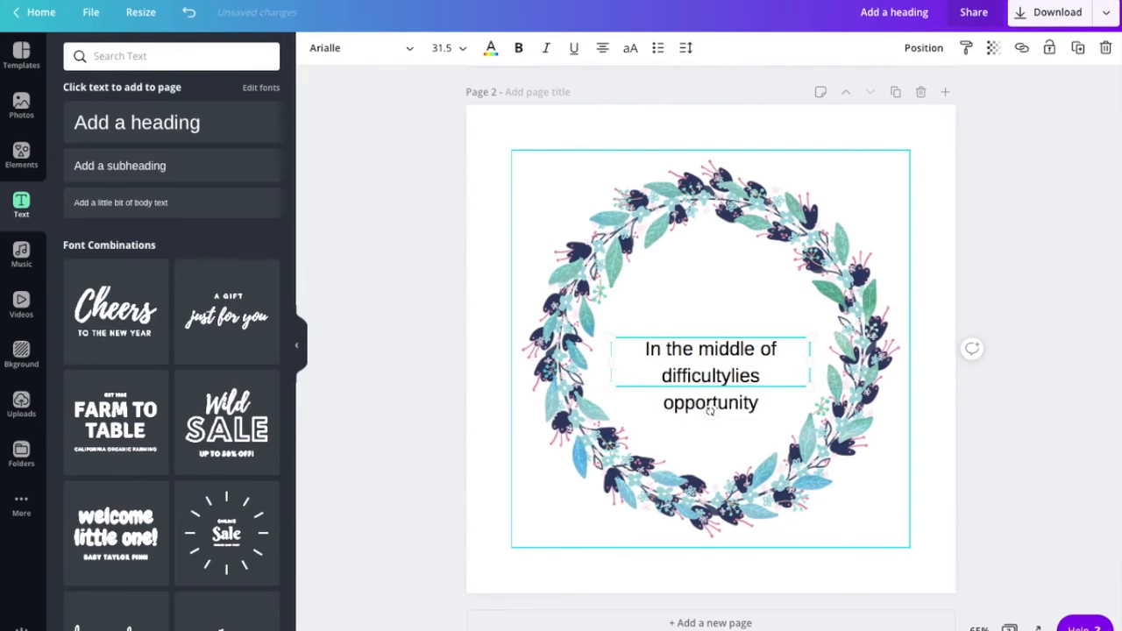
drag(637, 349, 799, 360)
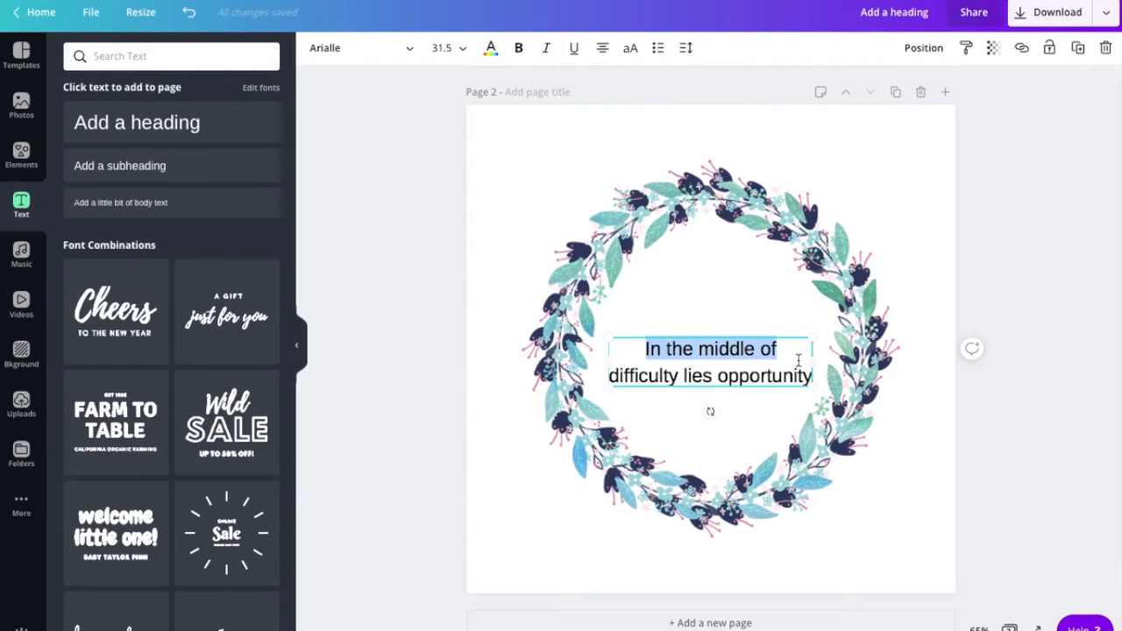
- Set the wreath quote in the Playlist Script font
click(332, 50)
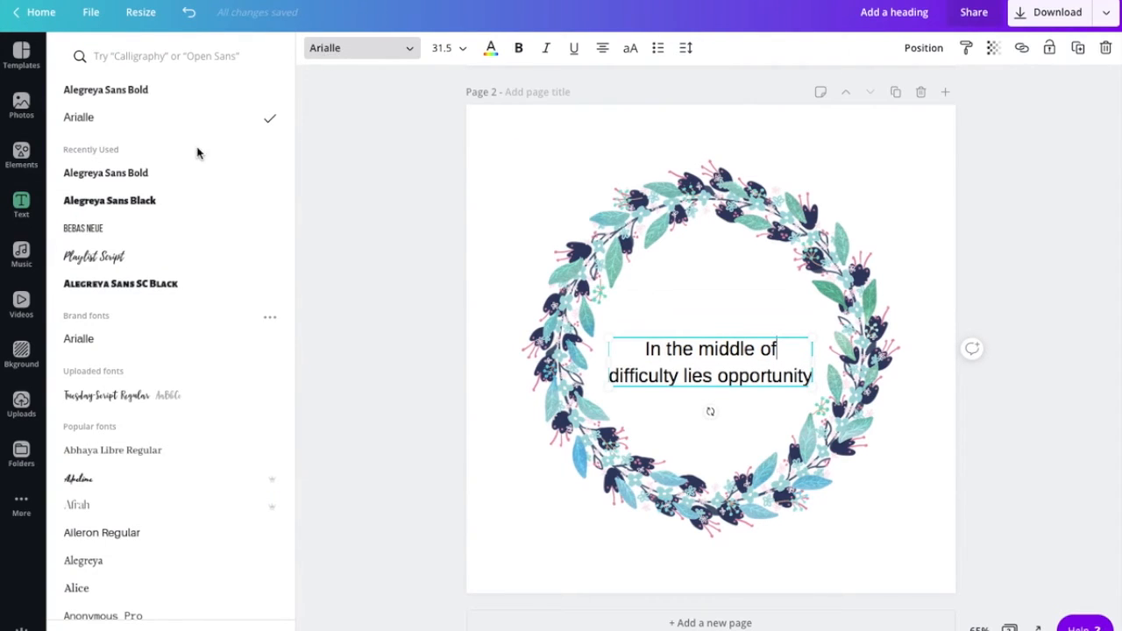
click(153, 261)
click(628, 357)
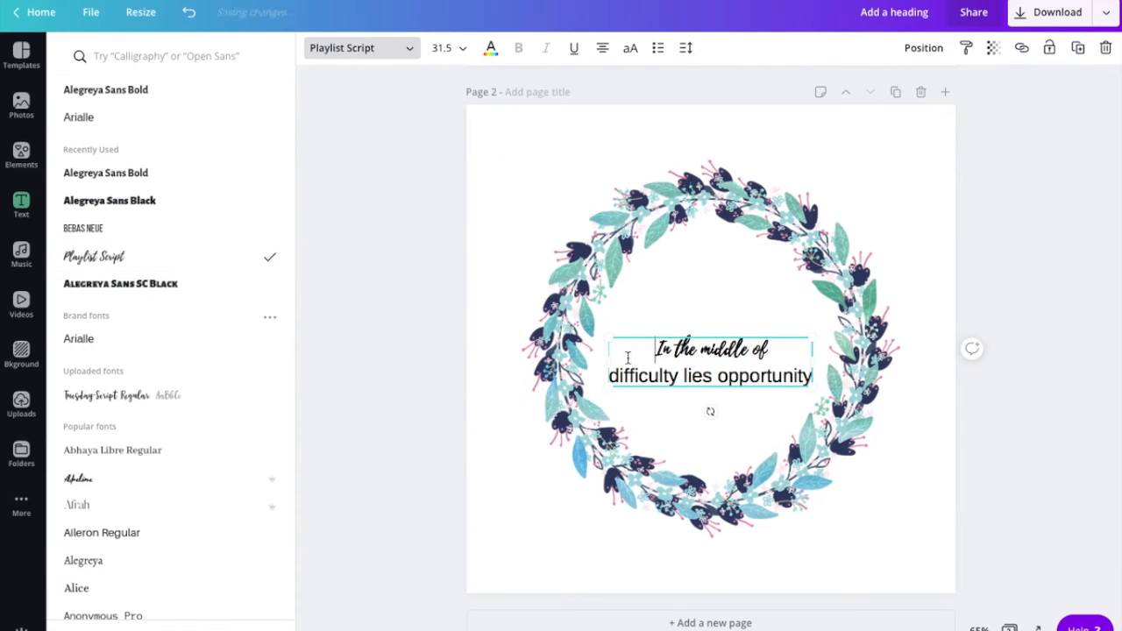
drag(616, 348, 813, 372)
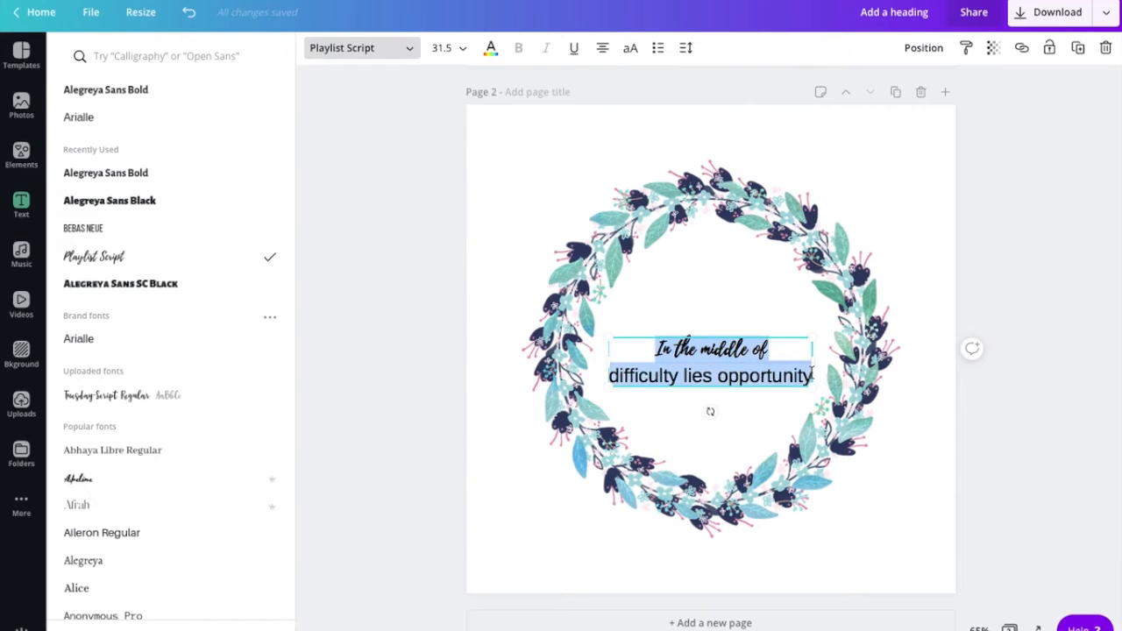
click(178, 258)
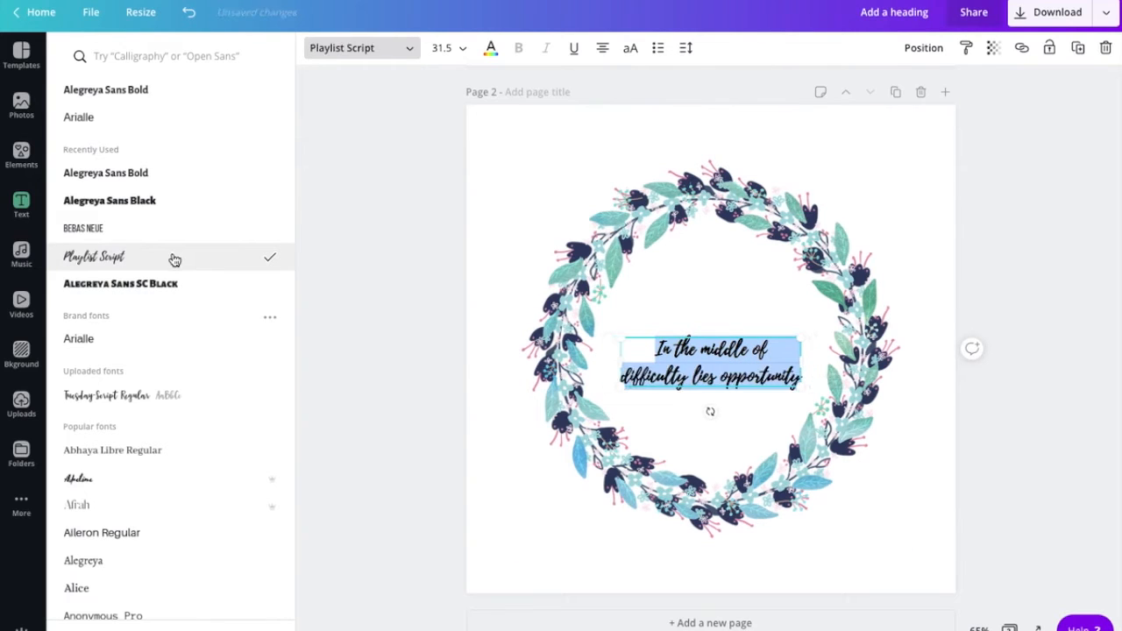
click(653, 348)
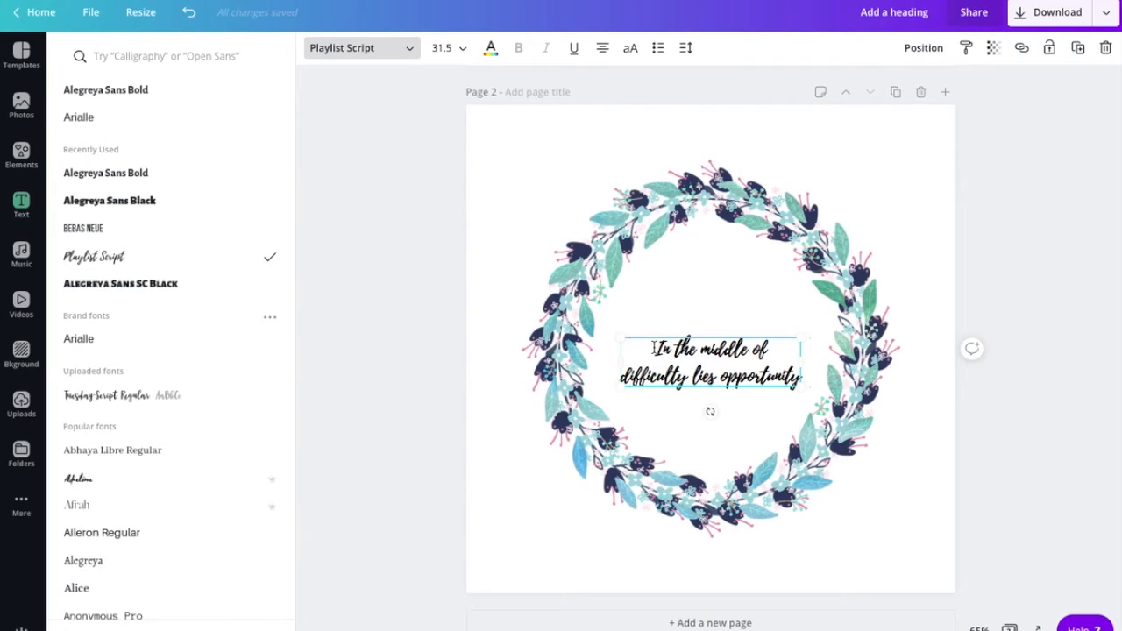
- Enlarge the quote to size 38.8 and centre it inside the wreath
drag(621, 341, 581, 318)
click(704, 422)
click(708, 368)
drag(708, 368, 727, 365)
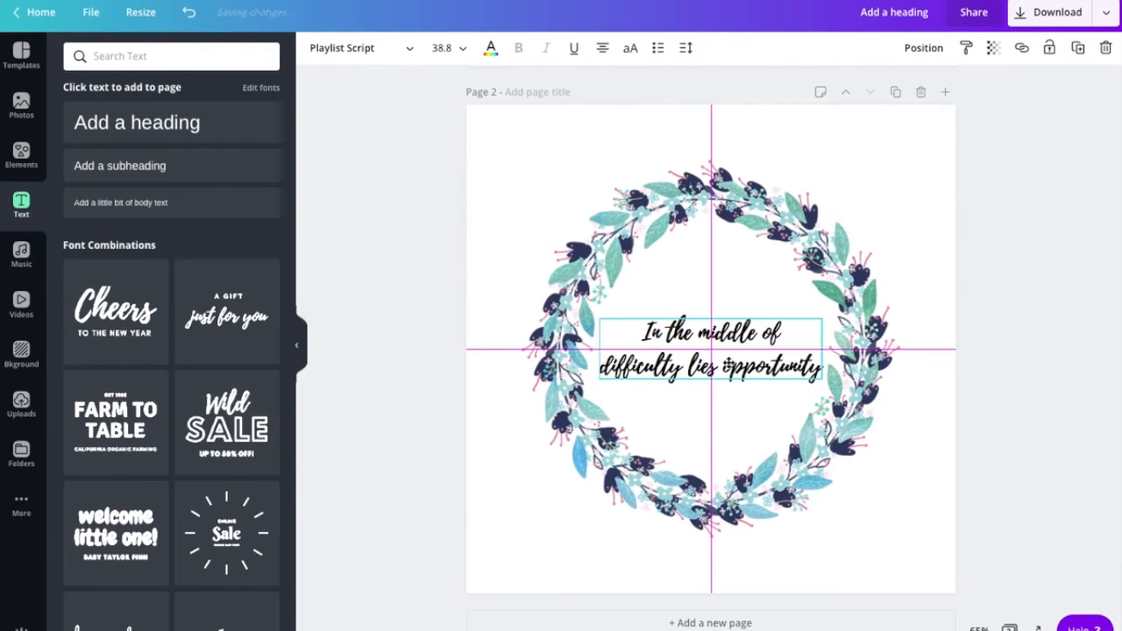
drag(727, 364, 727, 364)
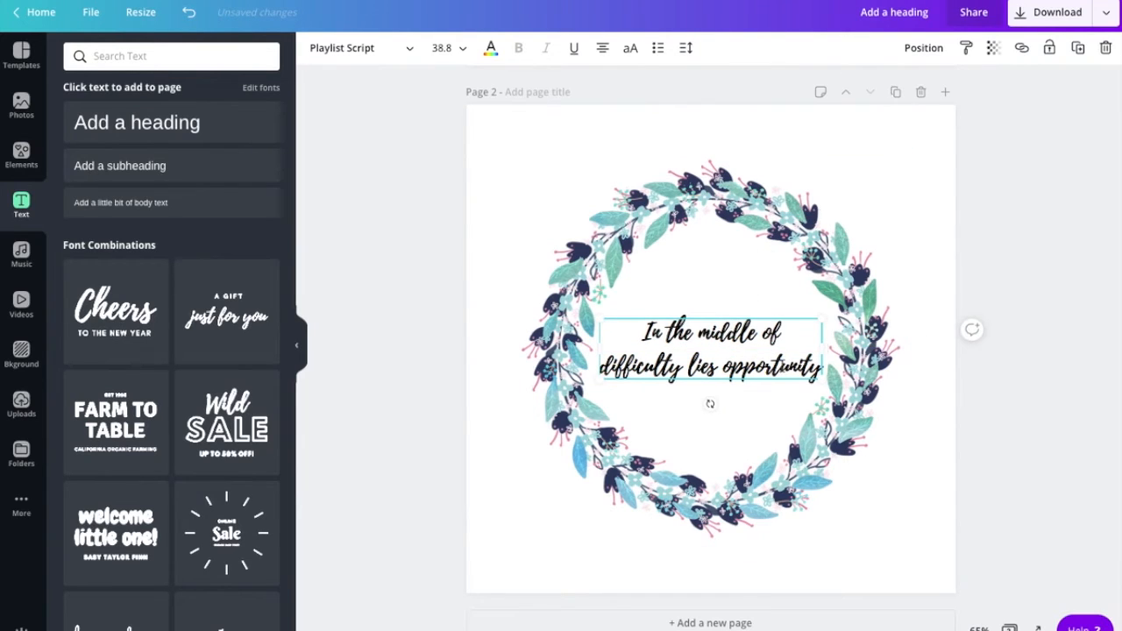
click(642, 337)
drag(642, 333, 817, 359)
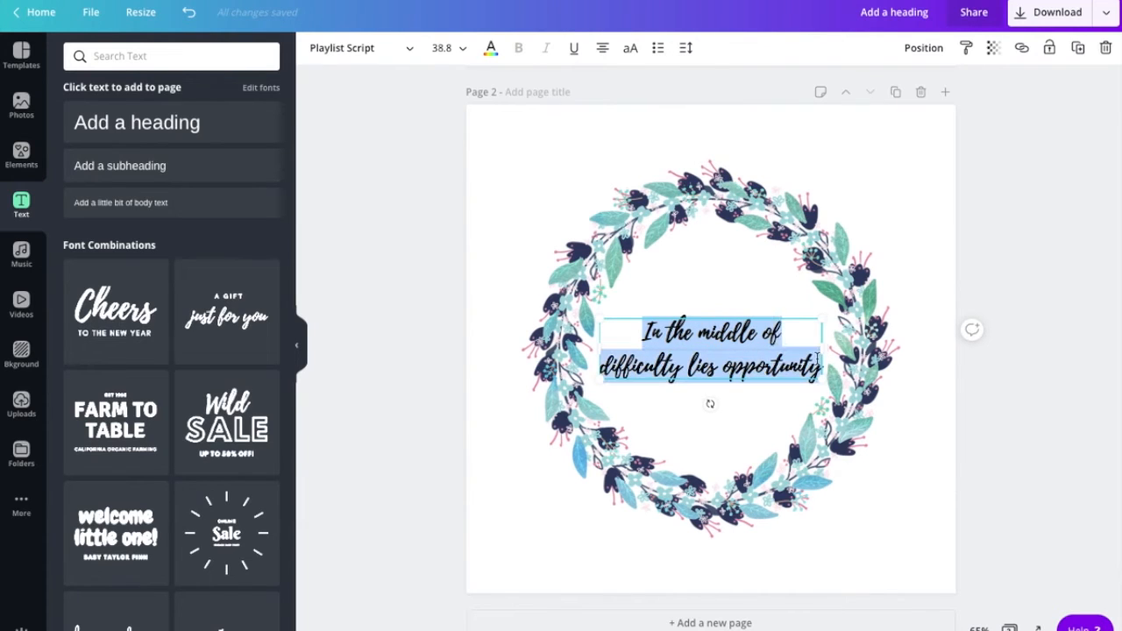
- Colour the wreath quote deep magenta (#af2689) using a custom colour
click(491, 49)
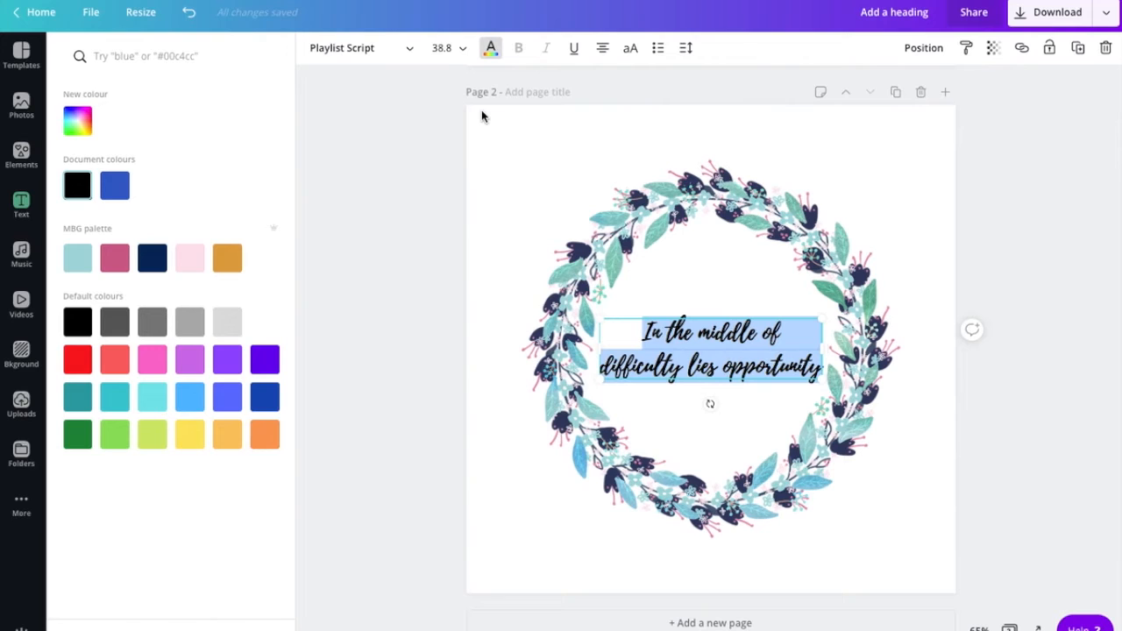
click(78, 121)
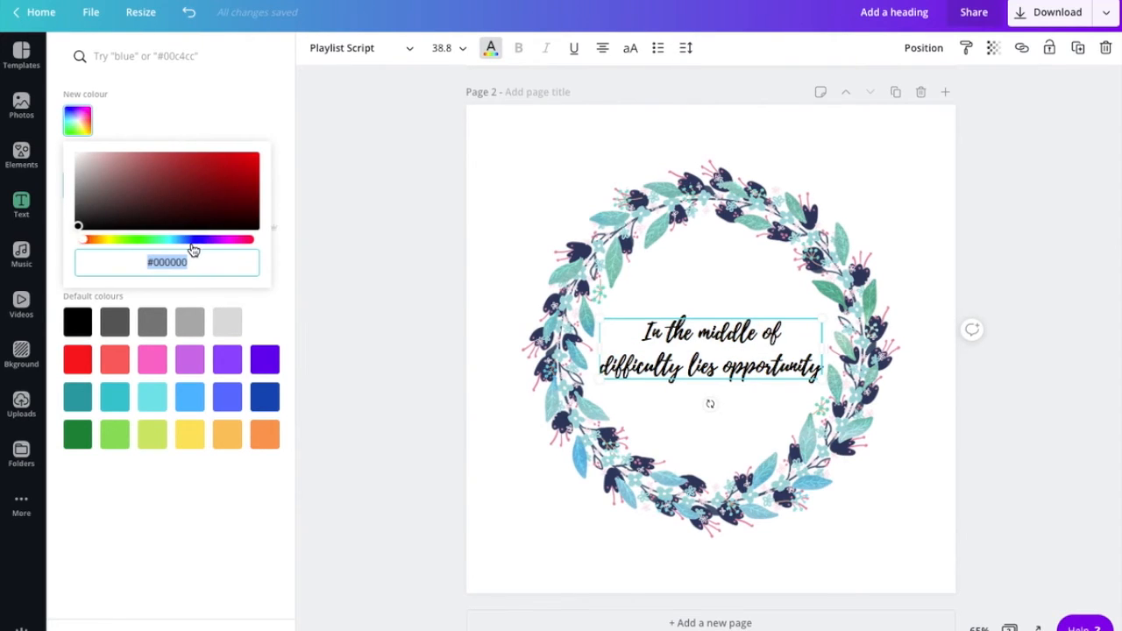
click(228, 241)
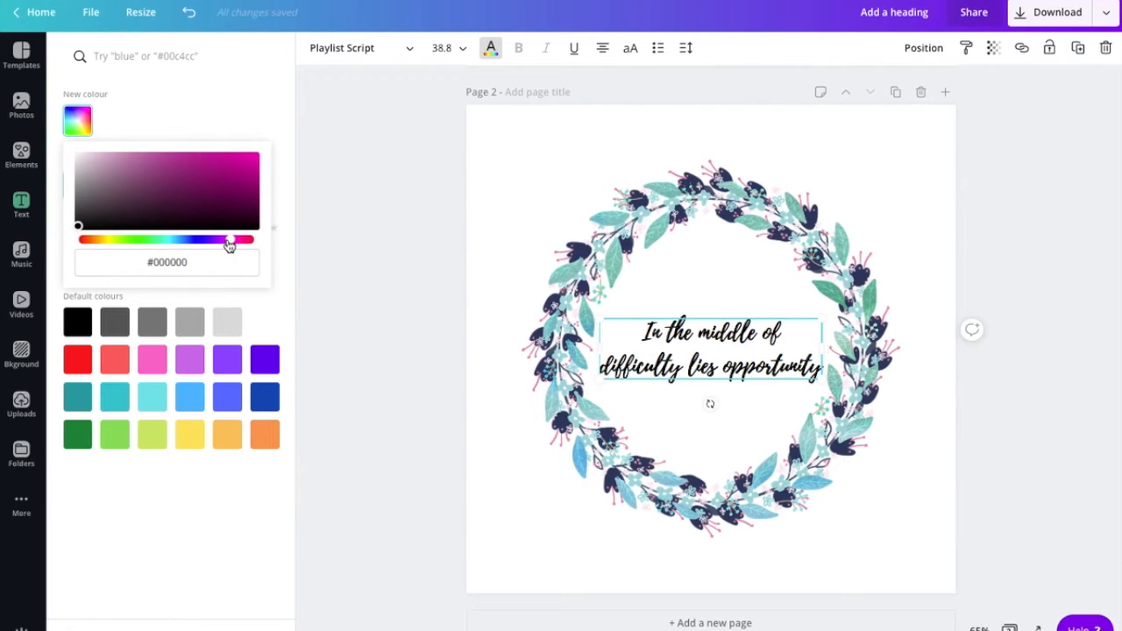
click(216, 167)
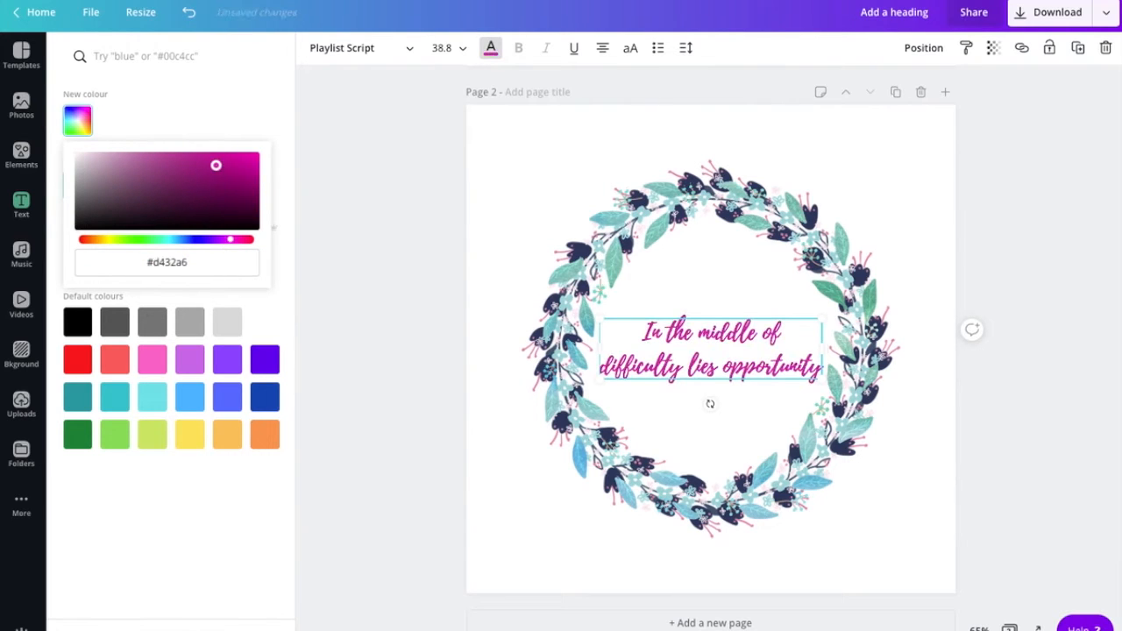
drag(216, 165, 219, 176)
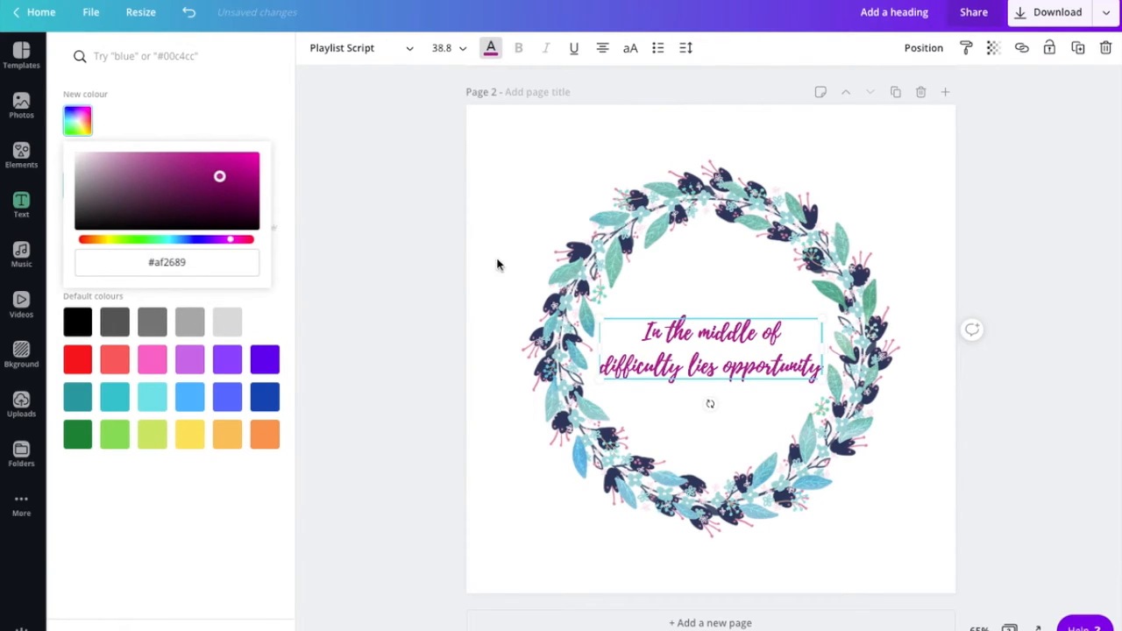
click(826, 133)
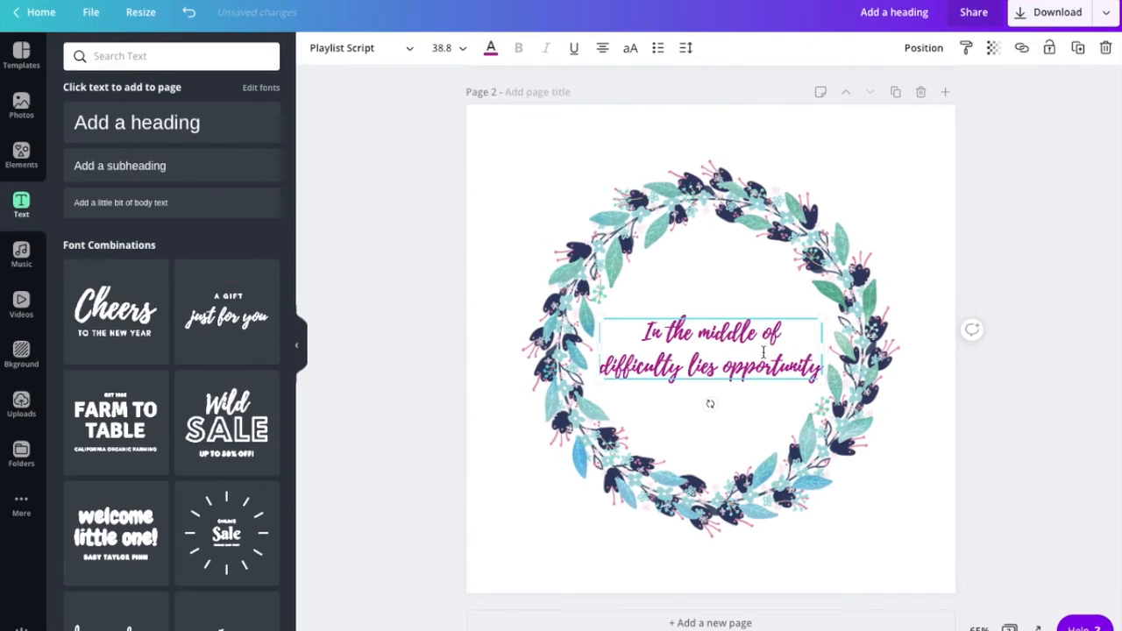
click(913, 204)
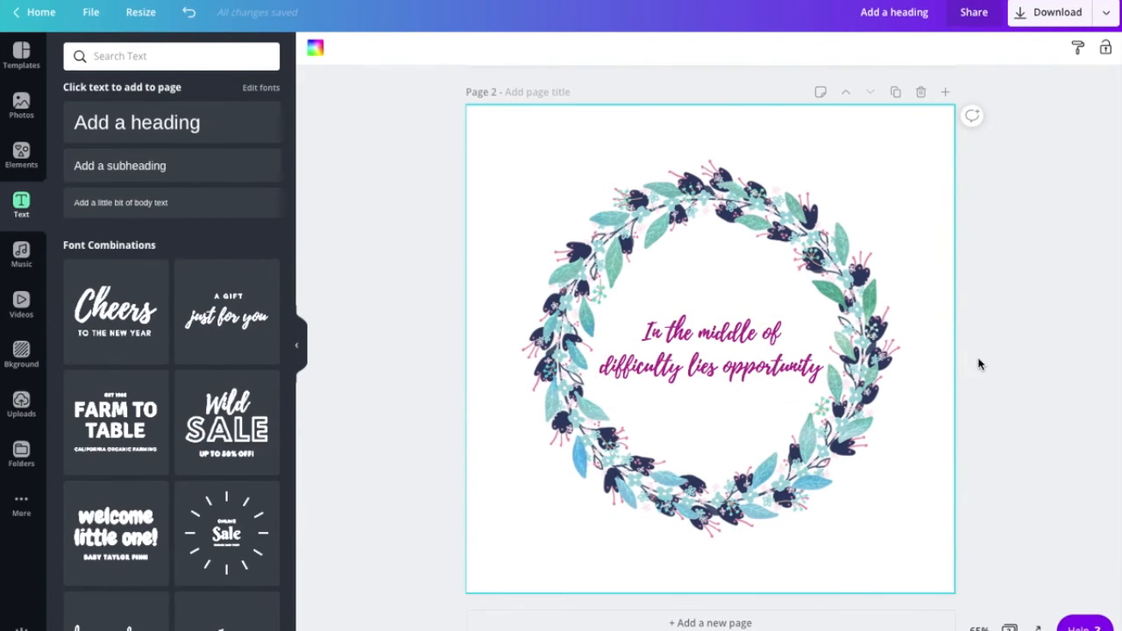
- Add a blank third page to the design
scroll(980, 365, up, 5)
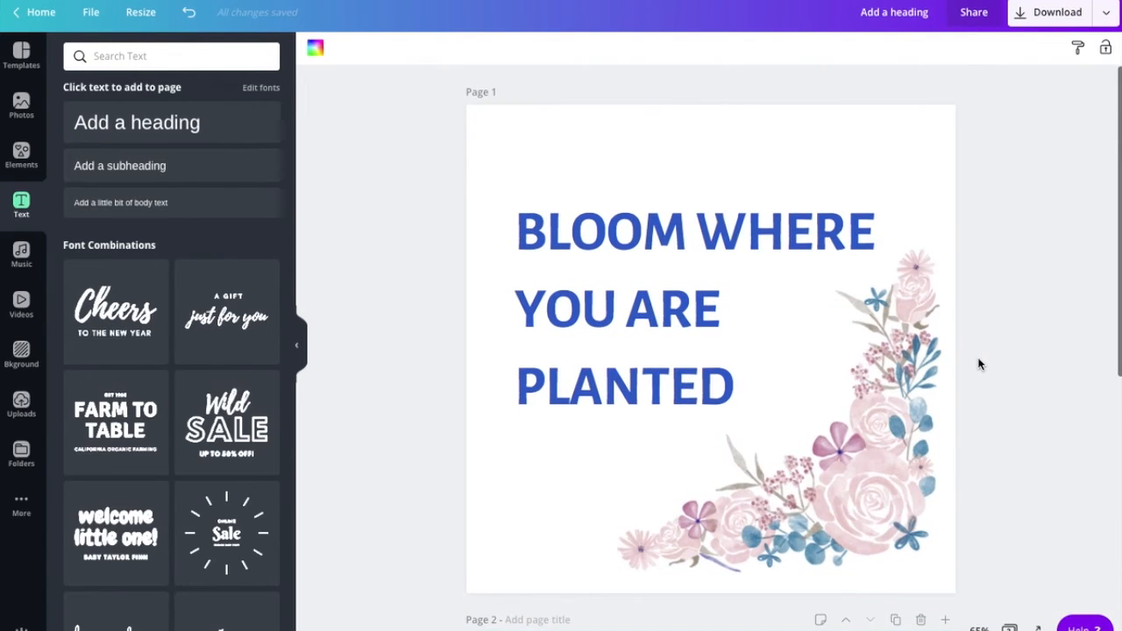
scroll(979, 364, down, 5)
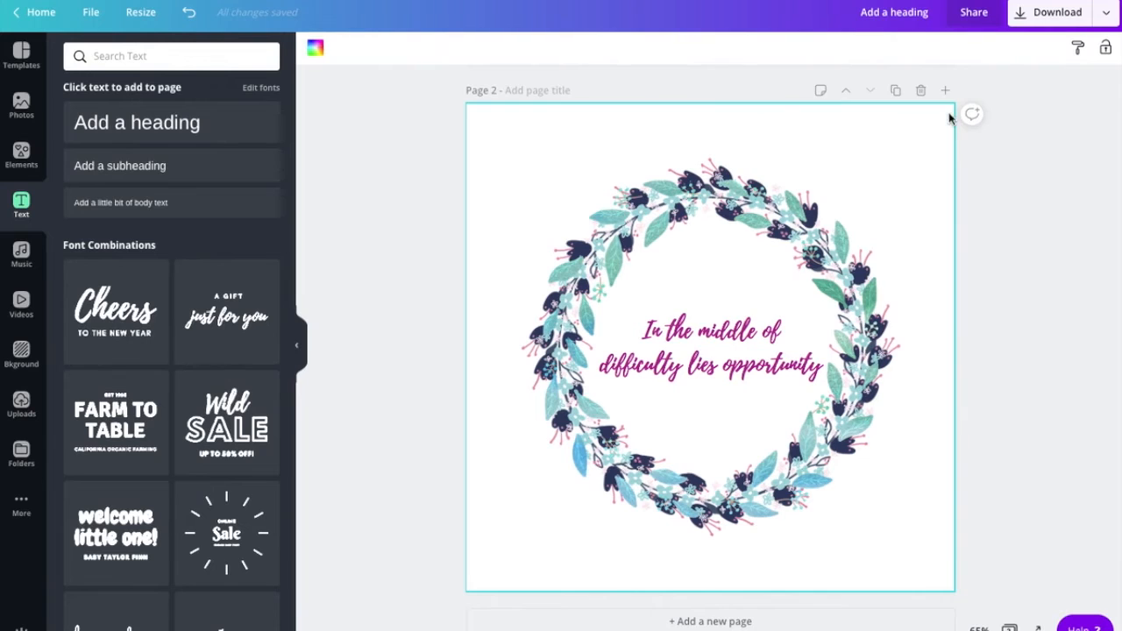
click(944, 90)
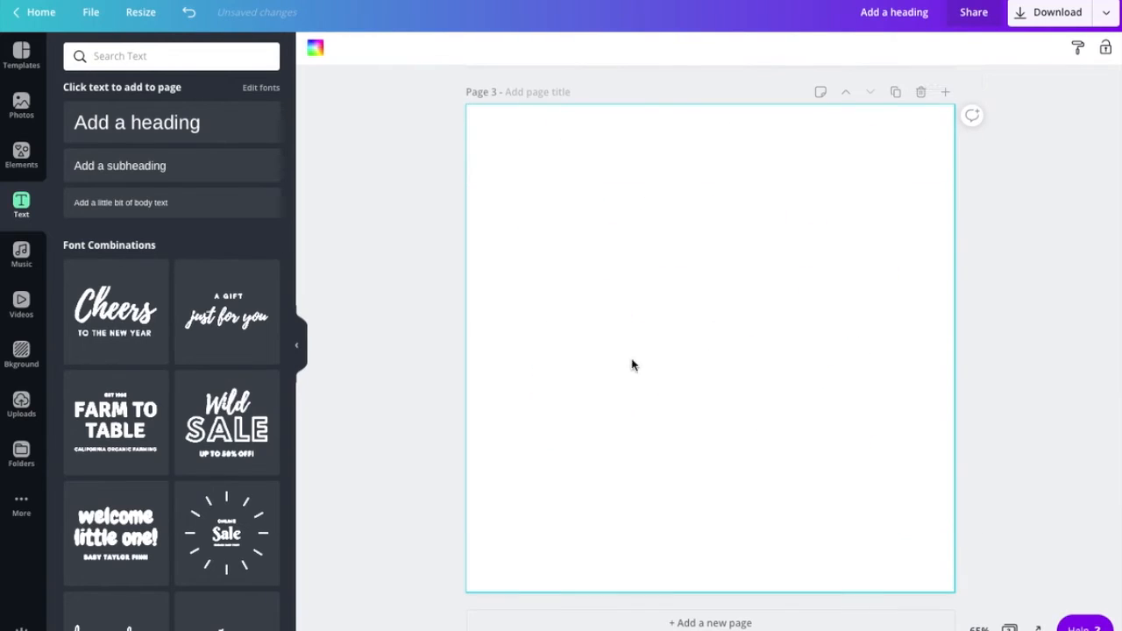
- Place the rainbow-and-stars upload on page 3 and stretch it to cover the whole page
click(21, 405)
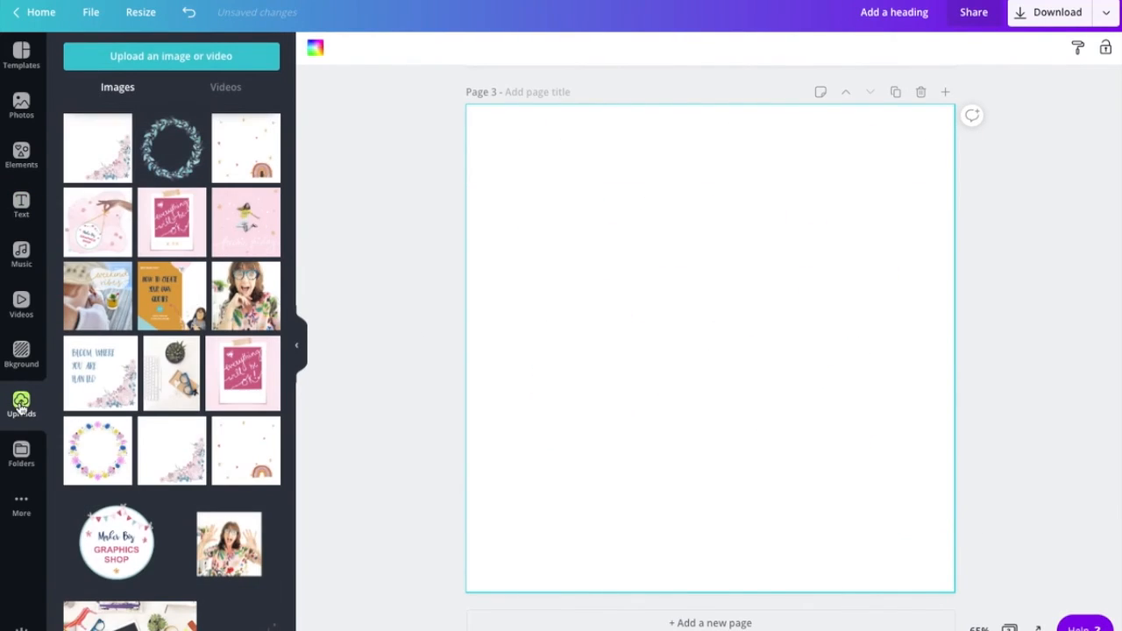
click(246, 147)
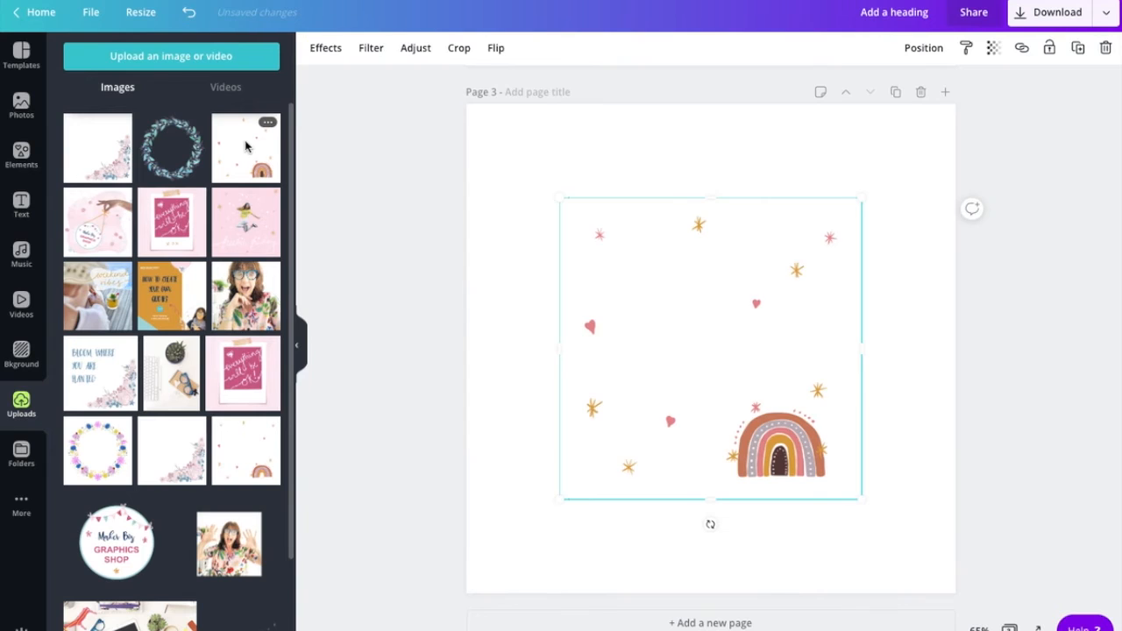
drag(561, 200, 474, 104)
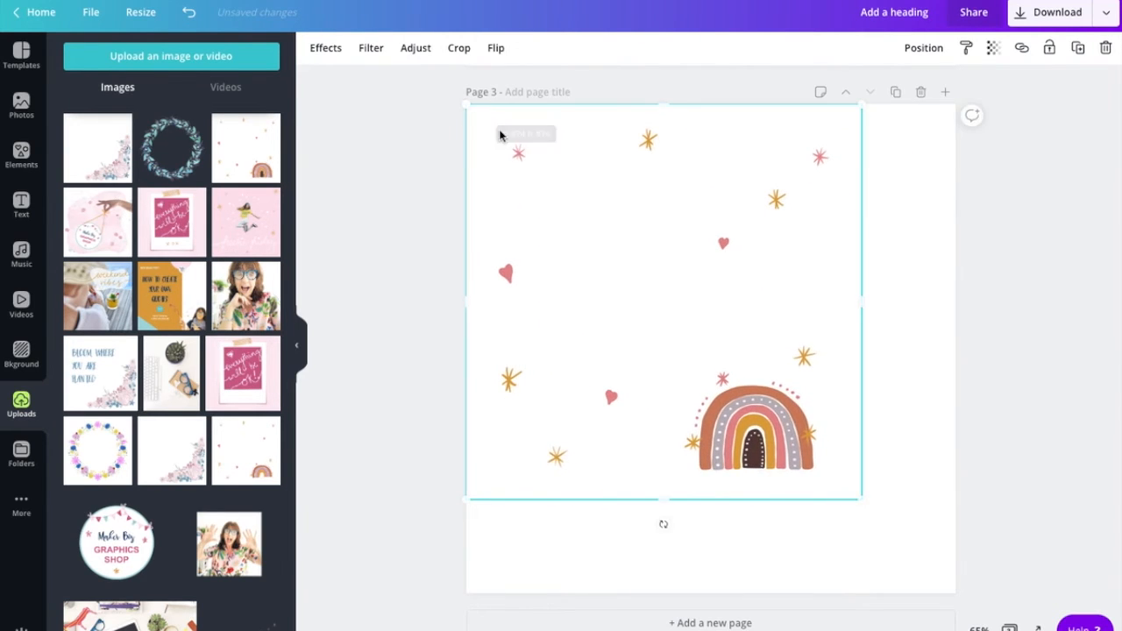
drag(860, 496, 950, 598)
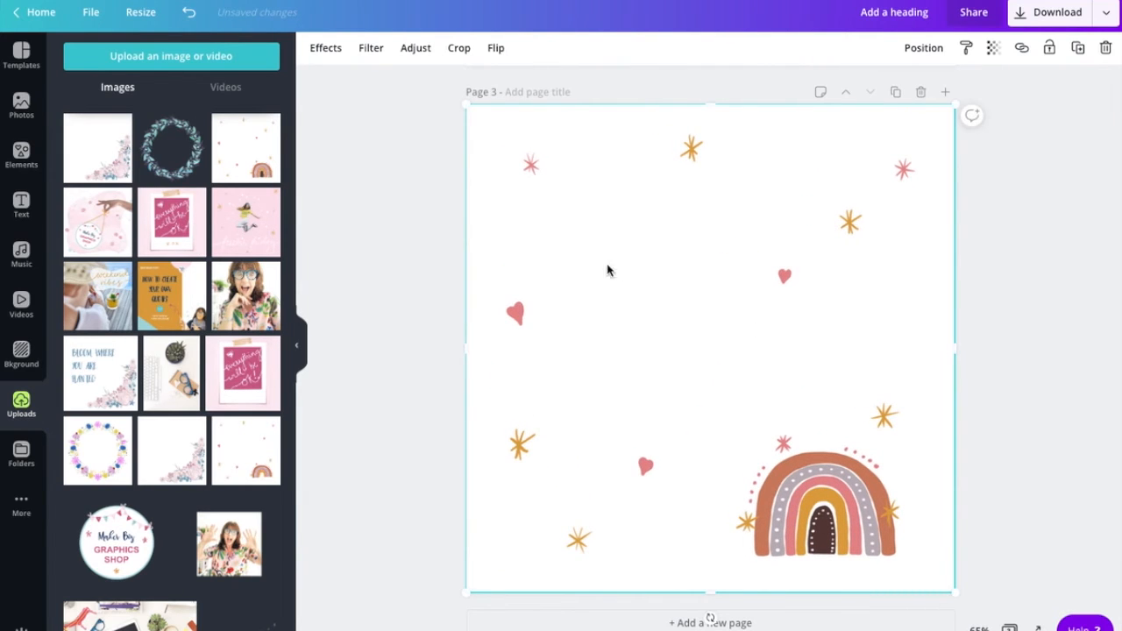
click(20, 209)
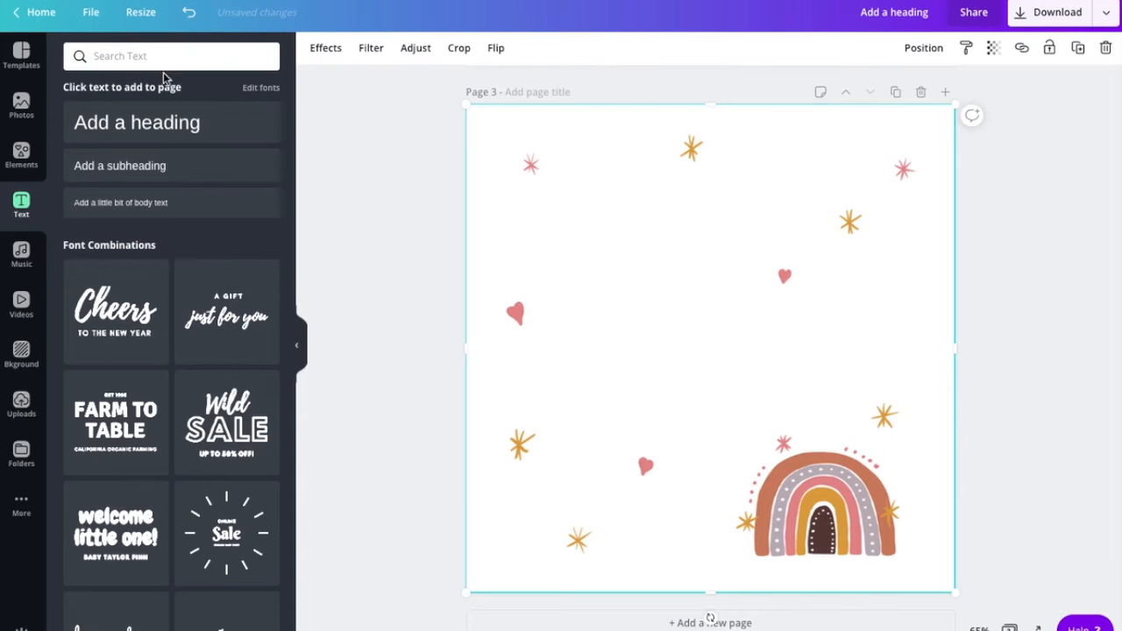
- Add a heading on page 3 reading 'If you want the rainbow, you've gotta put up with the rain'
click(137, 122)
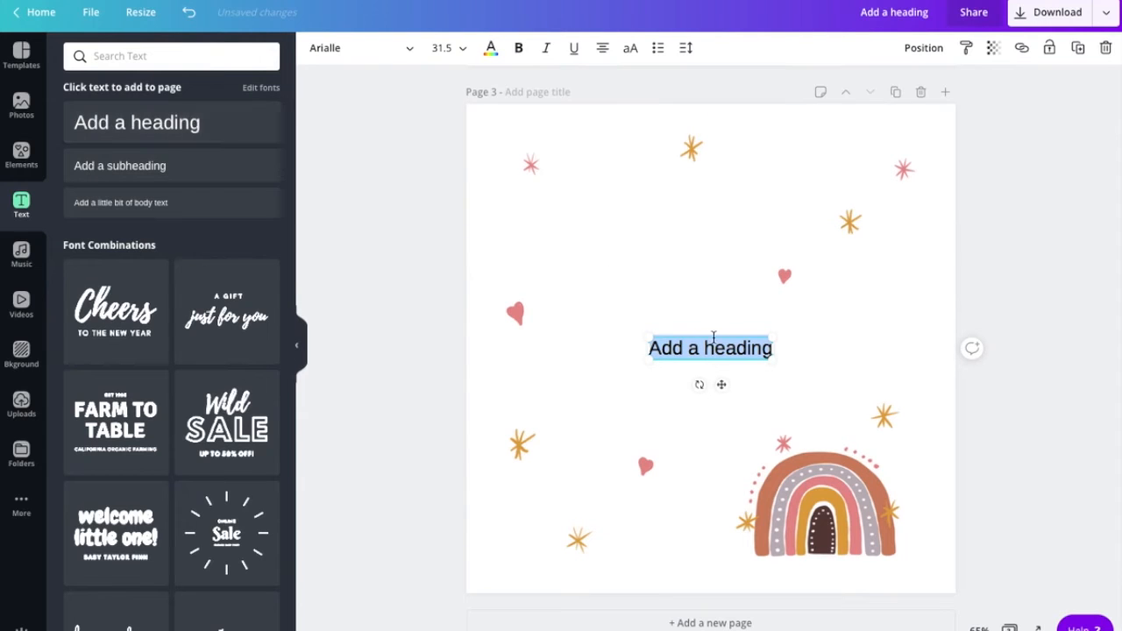
click(619, 345)
click(699, 343)
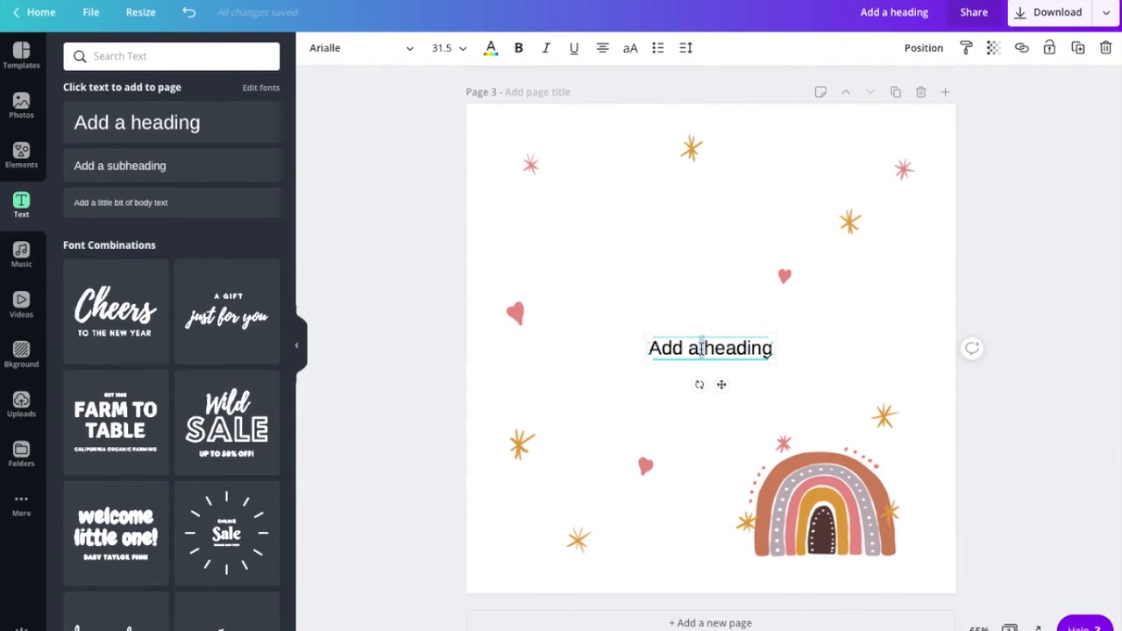
triple_click(702, 348)
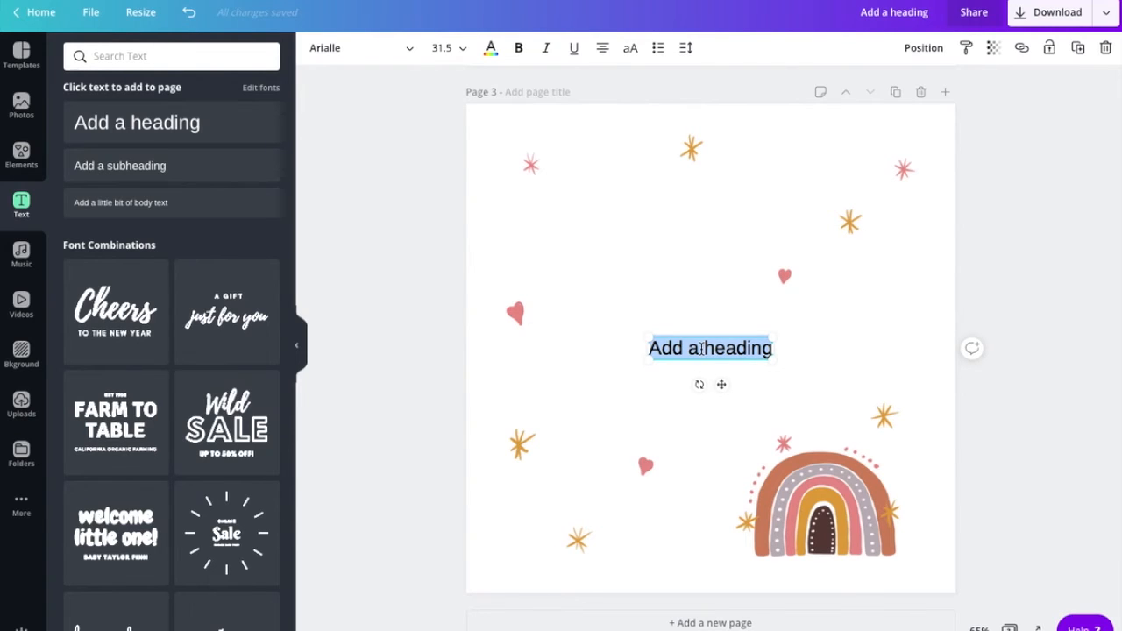
text(If you wabt)
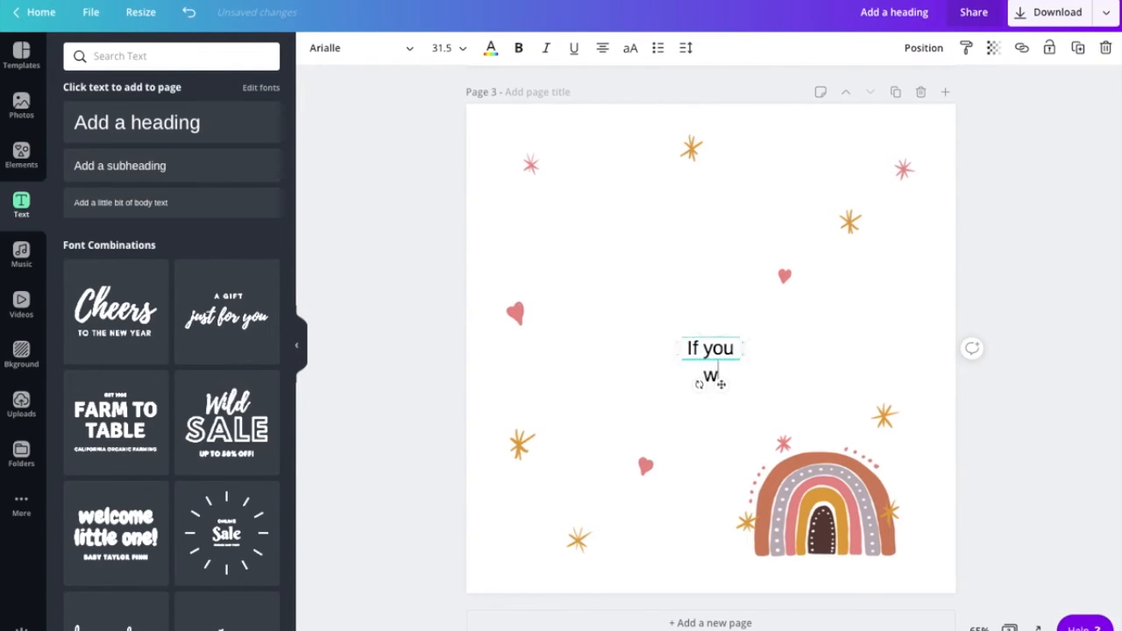
key(BackSpace)
key(BackSpace)
text(nt)
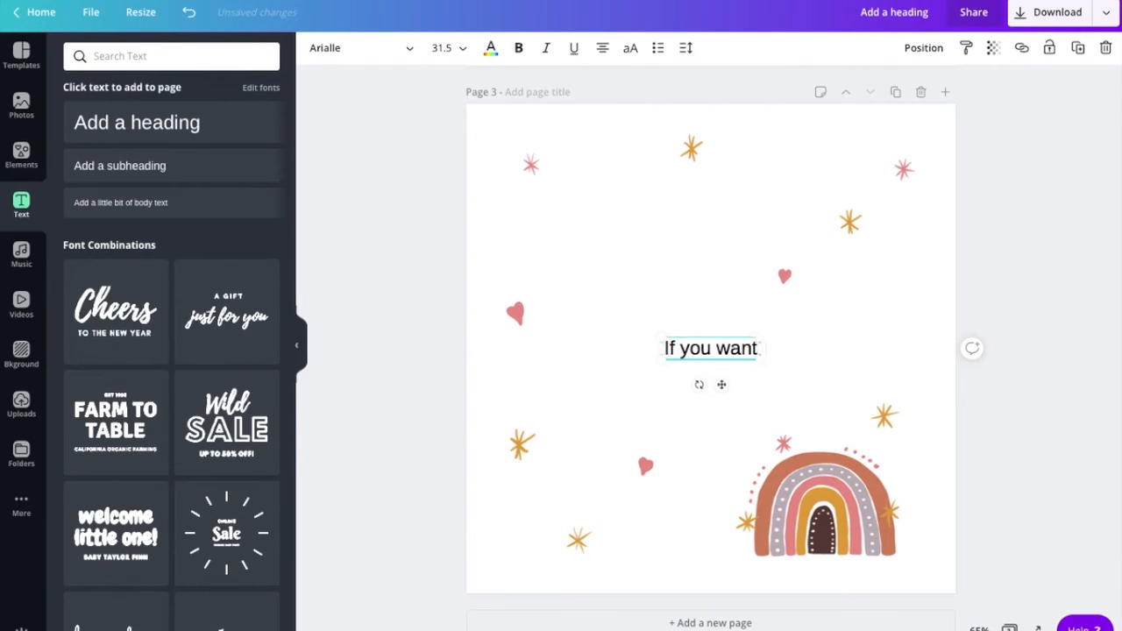
text( the)
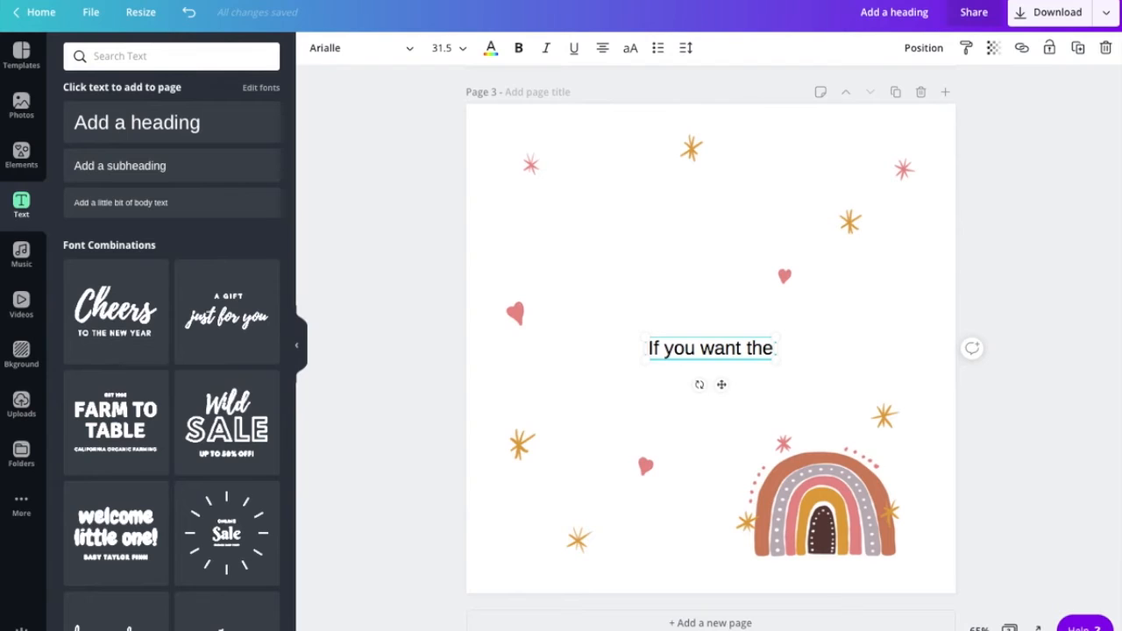
text( rainbow)
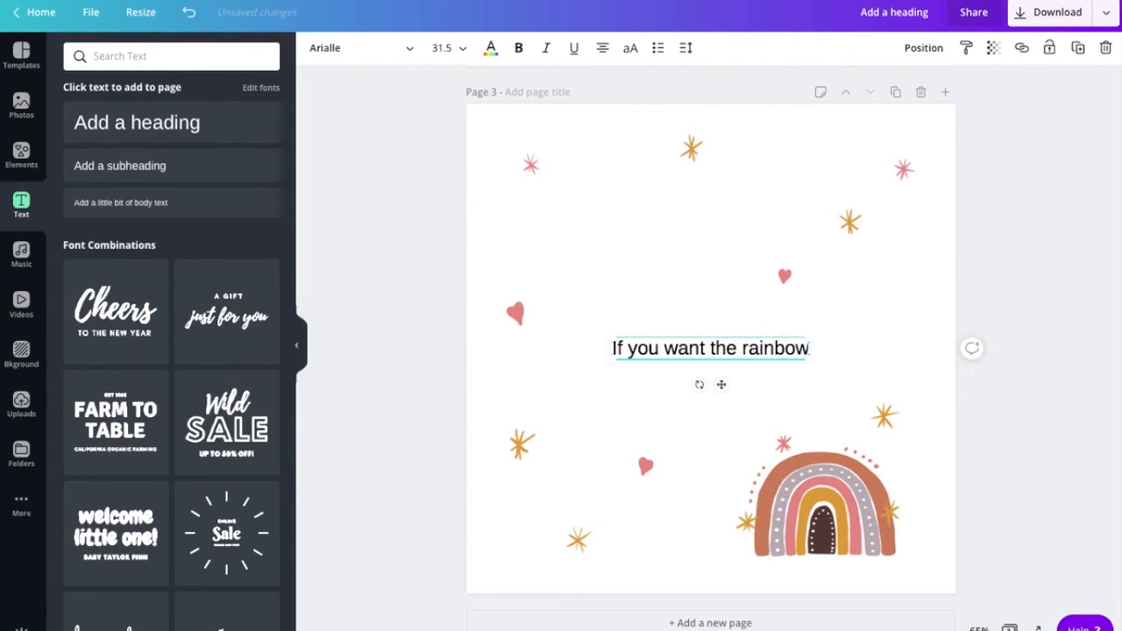
text(, you'v)
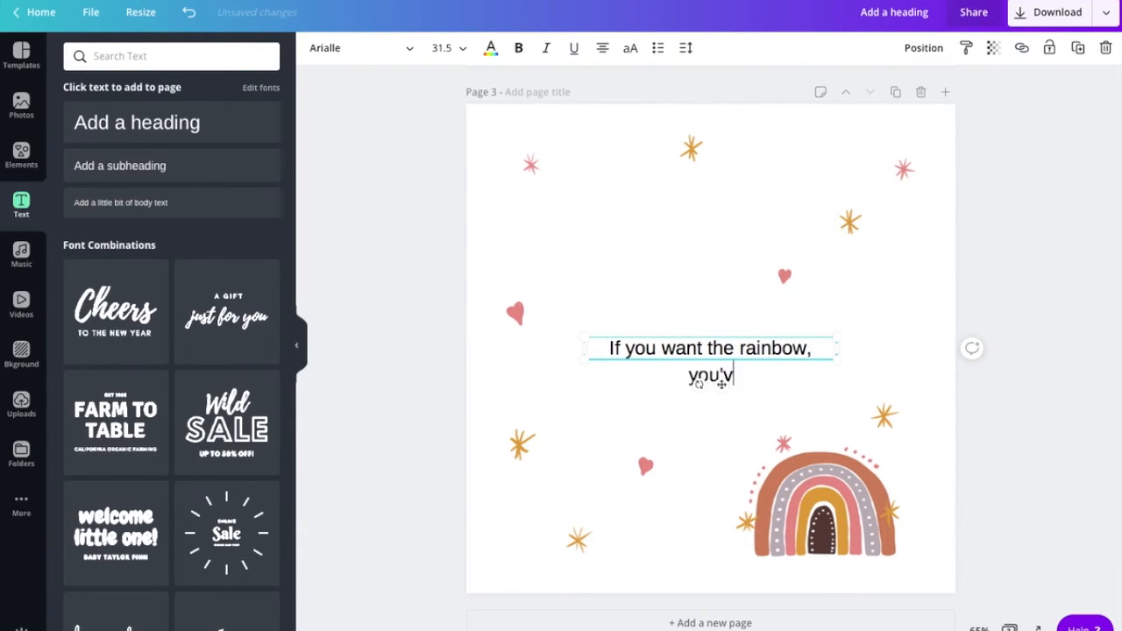
text(e gotta p)
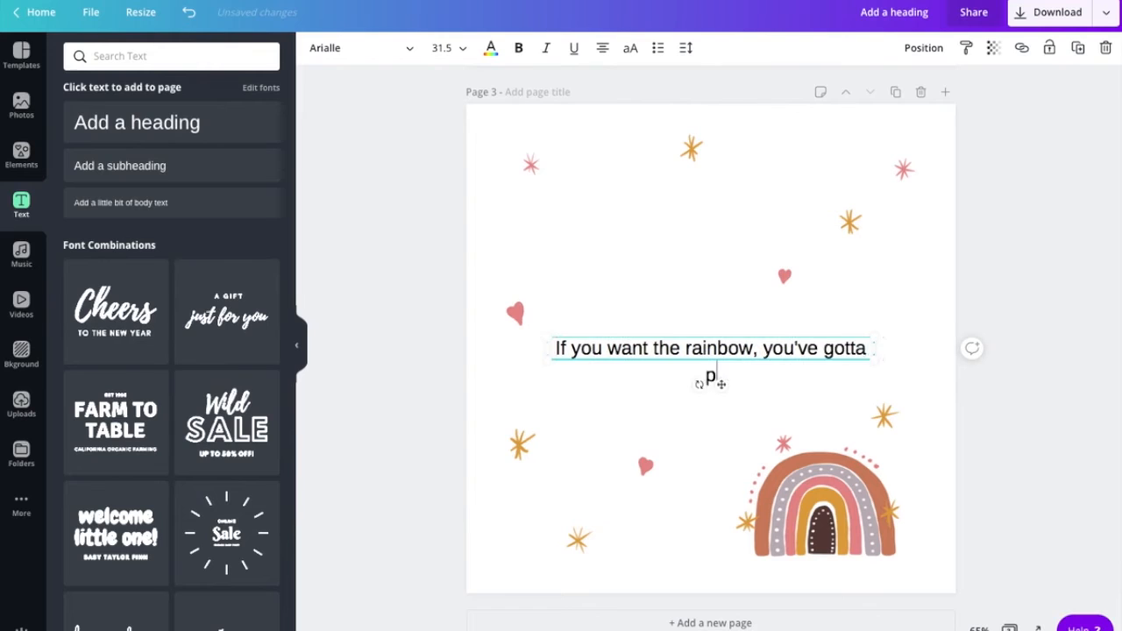
text(ut up with the r)
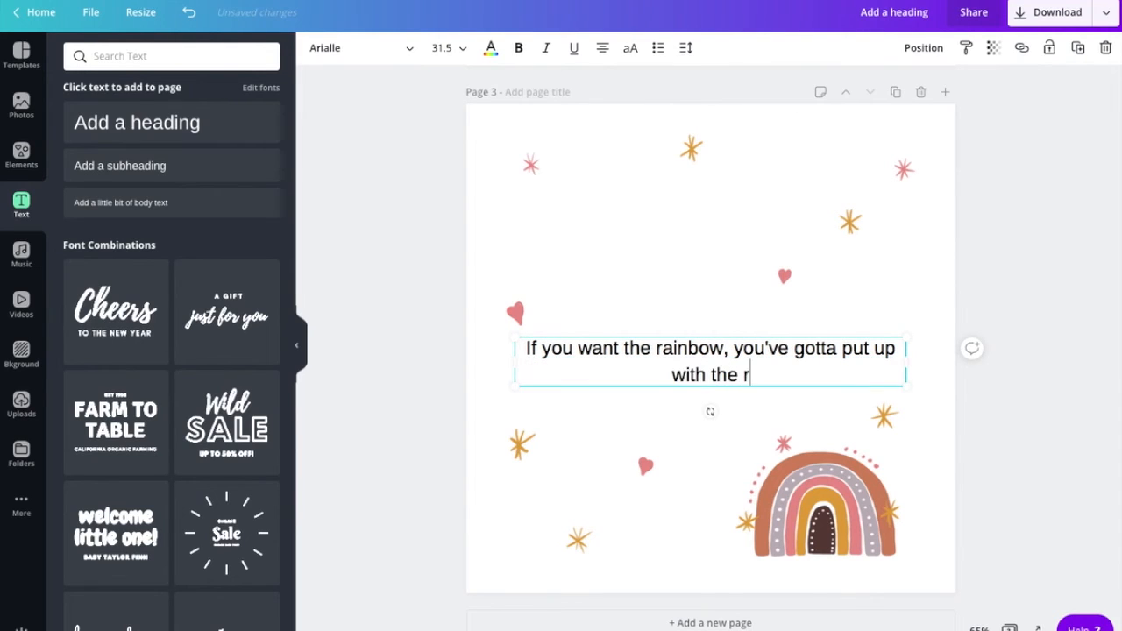
text(ain)
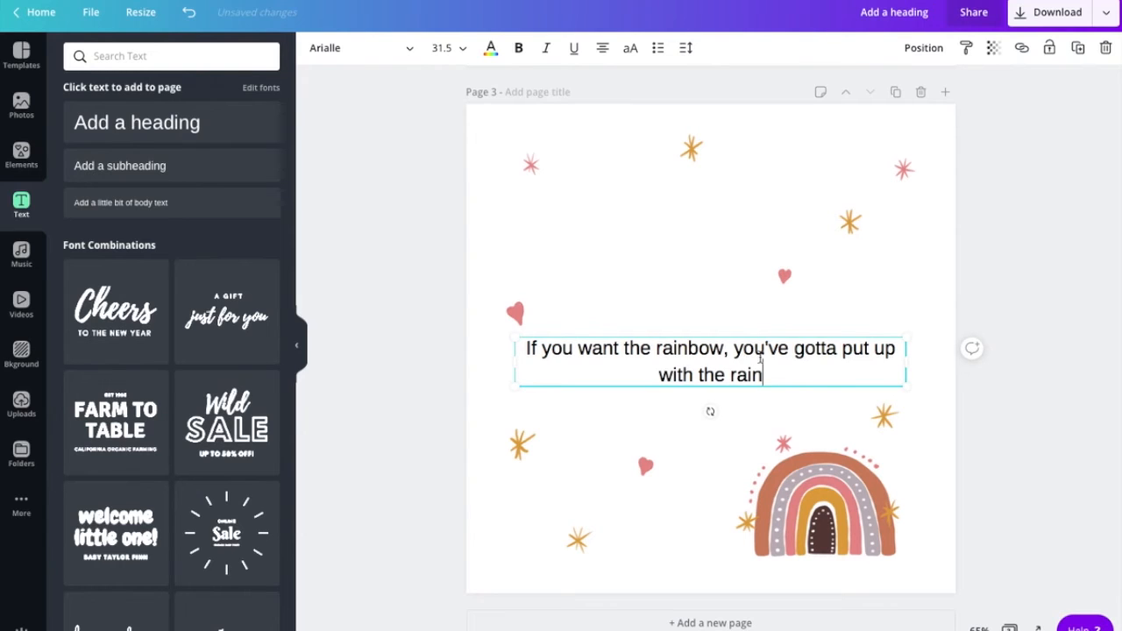
- Break the quote onto a second line after 'rainbow,' and centre it on the page
click(734, 348)
key(BackSpace)
key(Return)
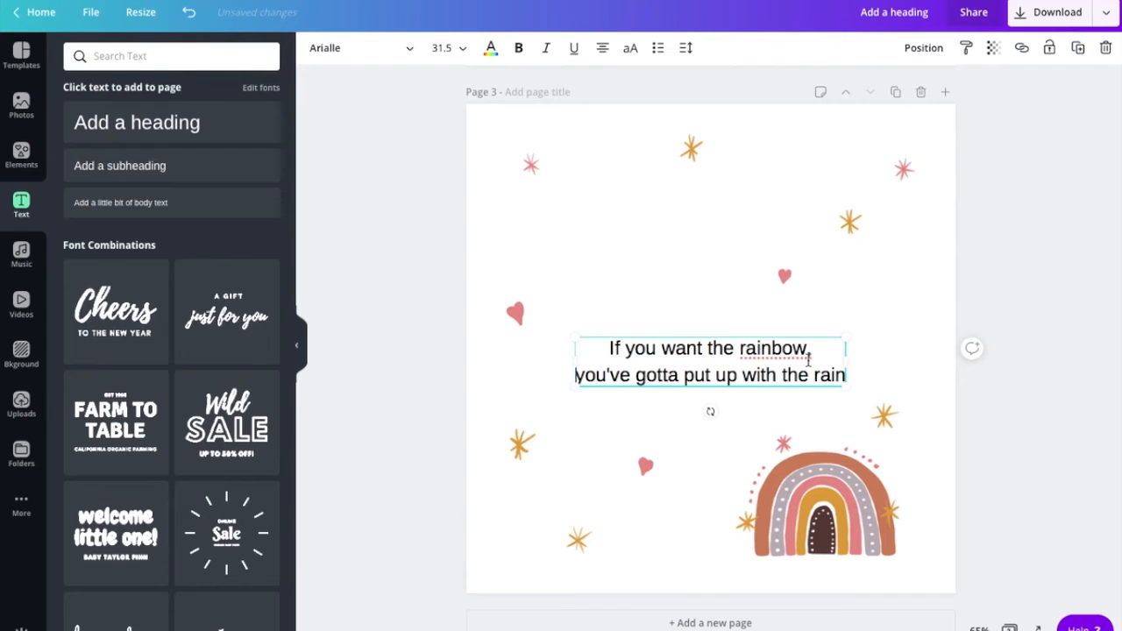
click(873, 360)
click(748, 353)
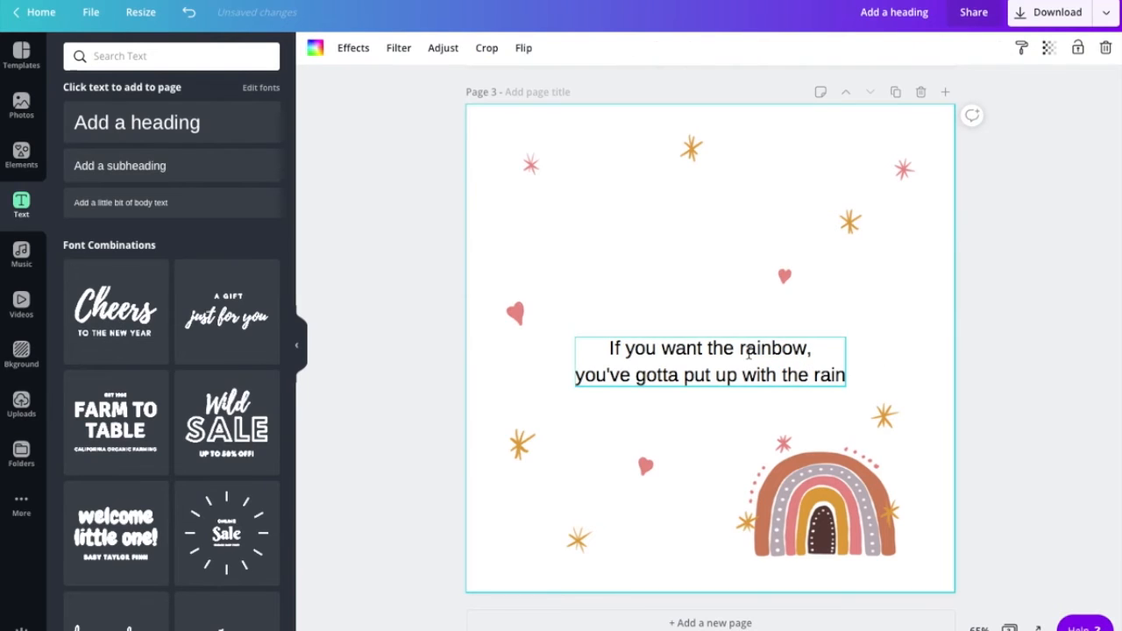
click(556, 370)
drag(624, 335, 630, 351)
click(641, 407)
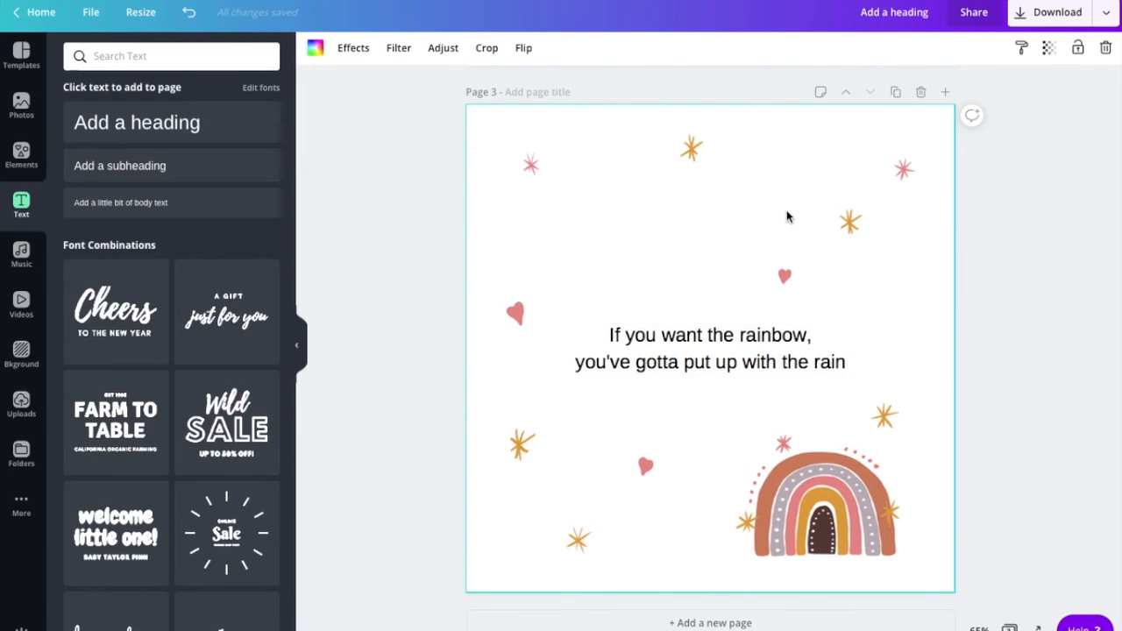
- Add a subheading reading 'Albert Einstein' just under the wreath quote on page 2
scroll(814, 211, up, 6)
scroll(814, 210, down, 2)
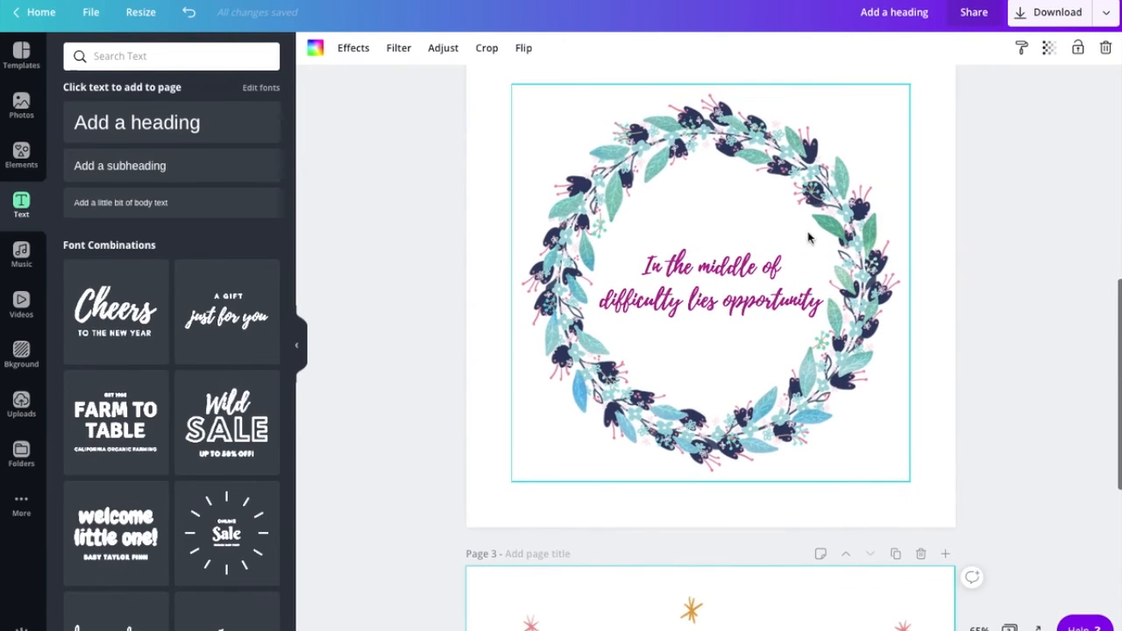
click(751, 289)
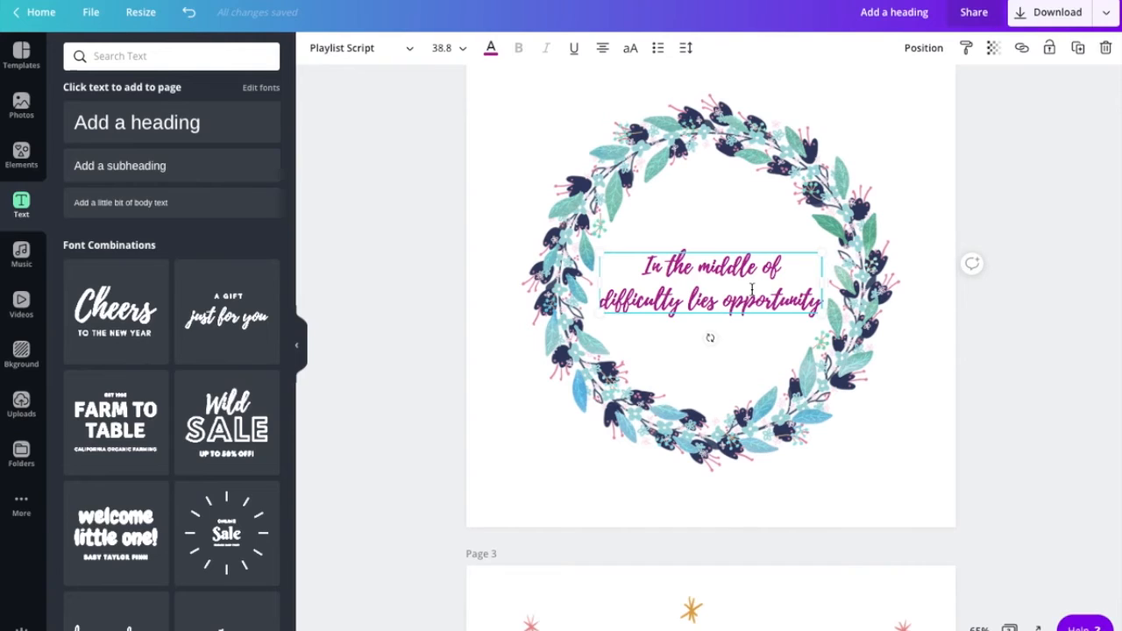
click(741, 349)
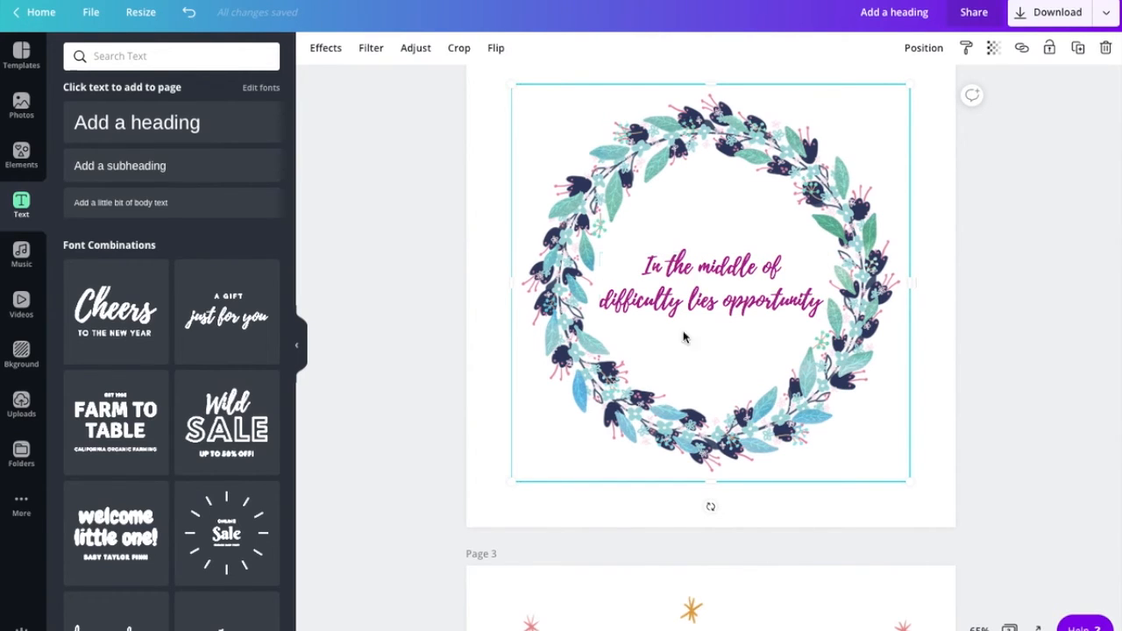
click(195, 168)
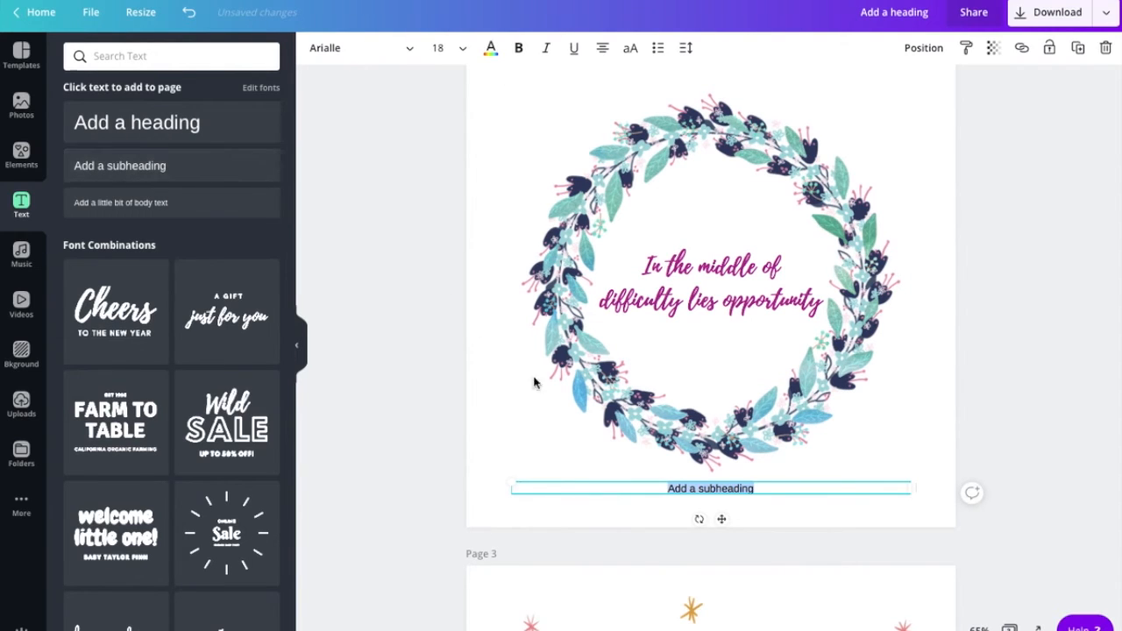
click(490, 491)
drag(645, 492, 652, 347)
double_click(720, 345)
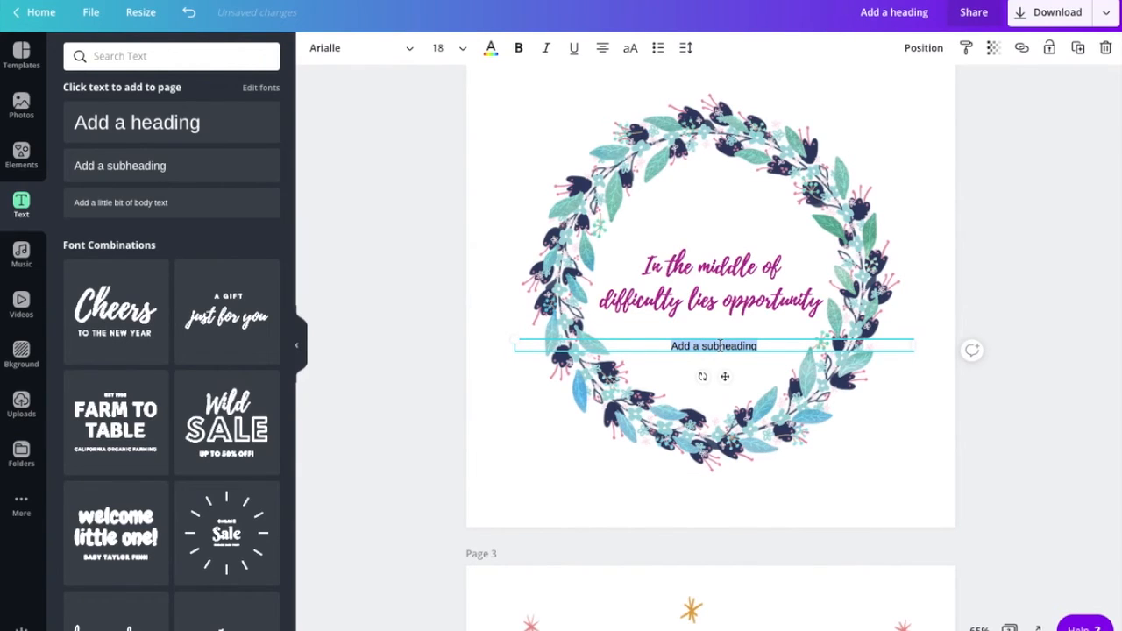
text(Albert Eiun)
key(BackSpace)
key(BackSpace)
text(nstein)
triple_click(726, 347)
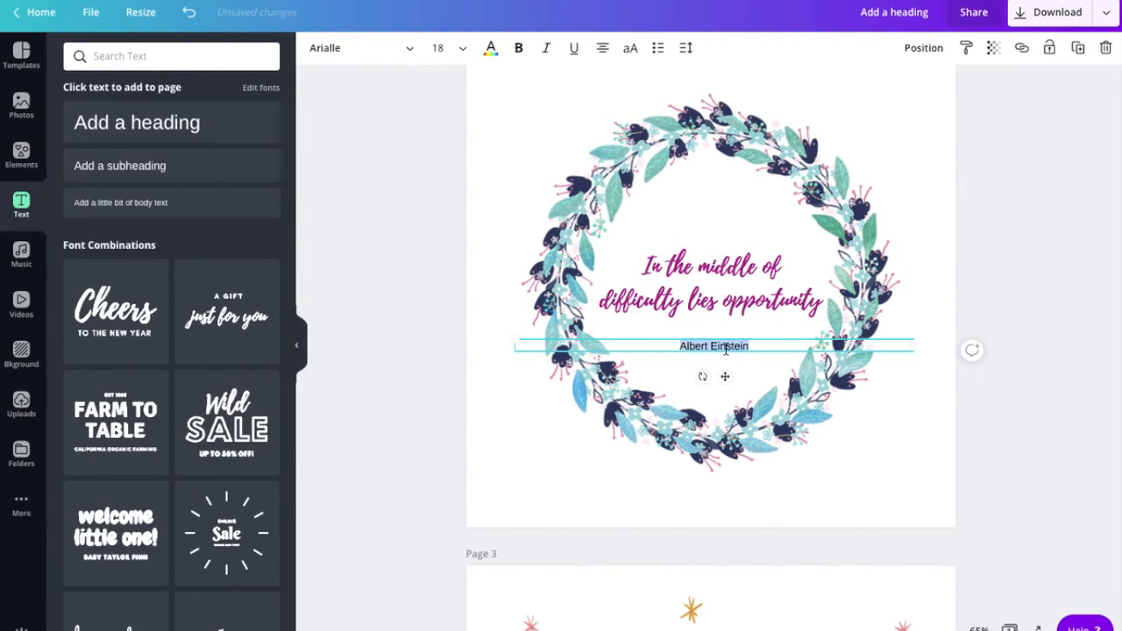
- Try blue and light blue swatches on the Albert Einstein attribution
click(491, 47)
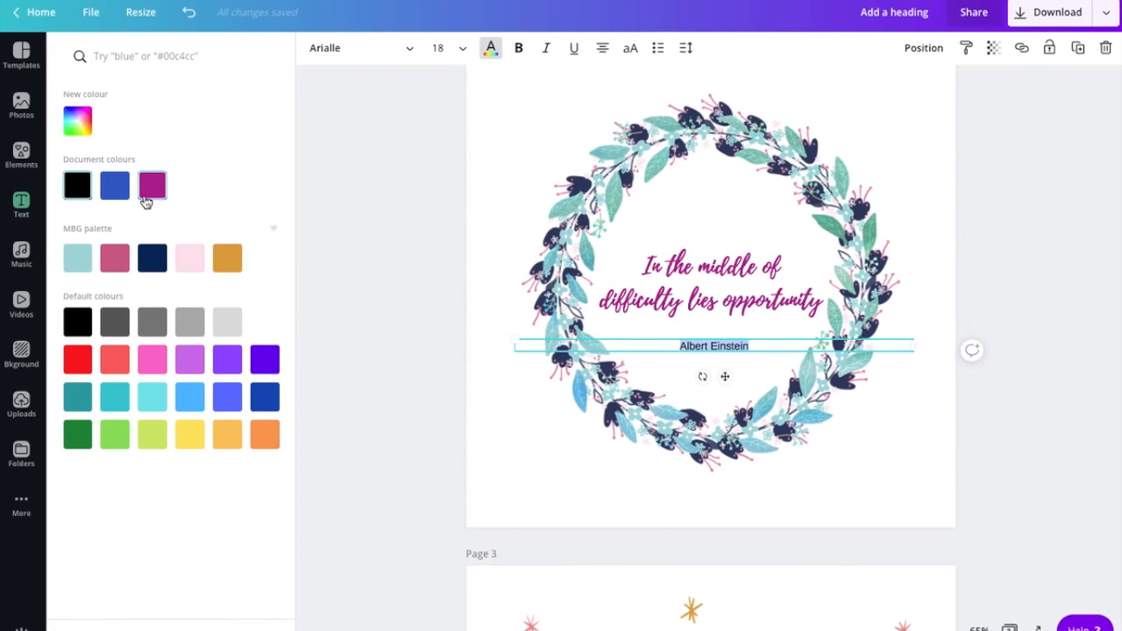
click(114, 184)
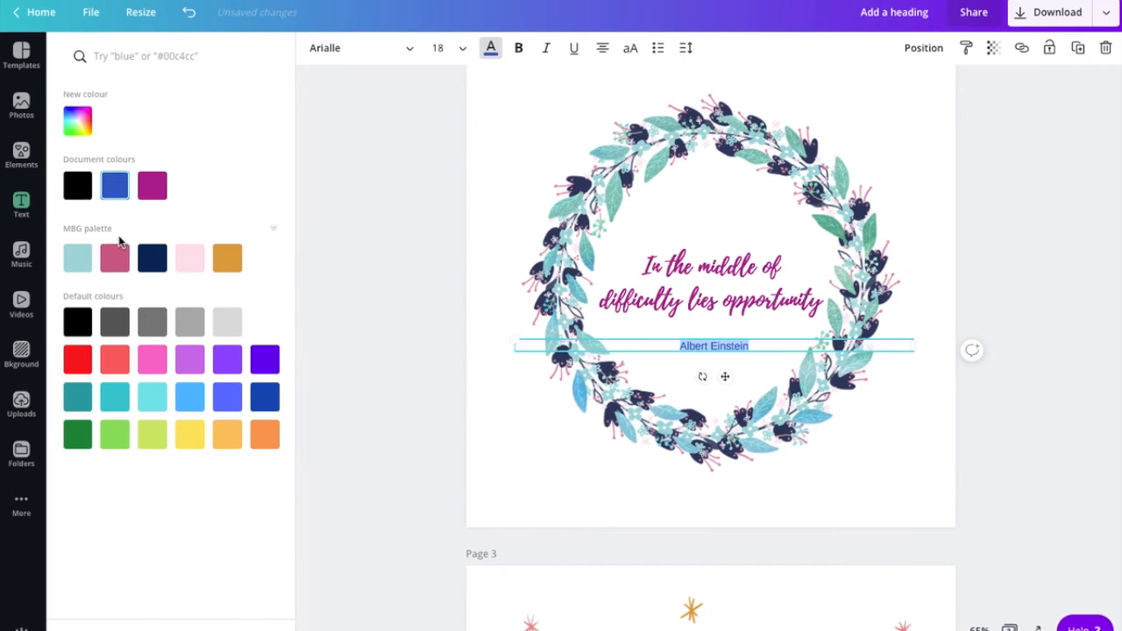
click(77, 263)
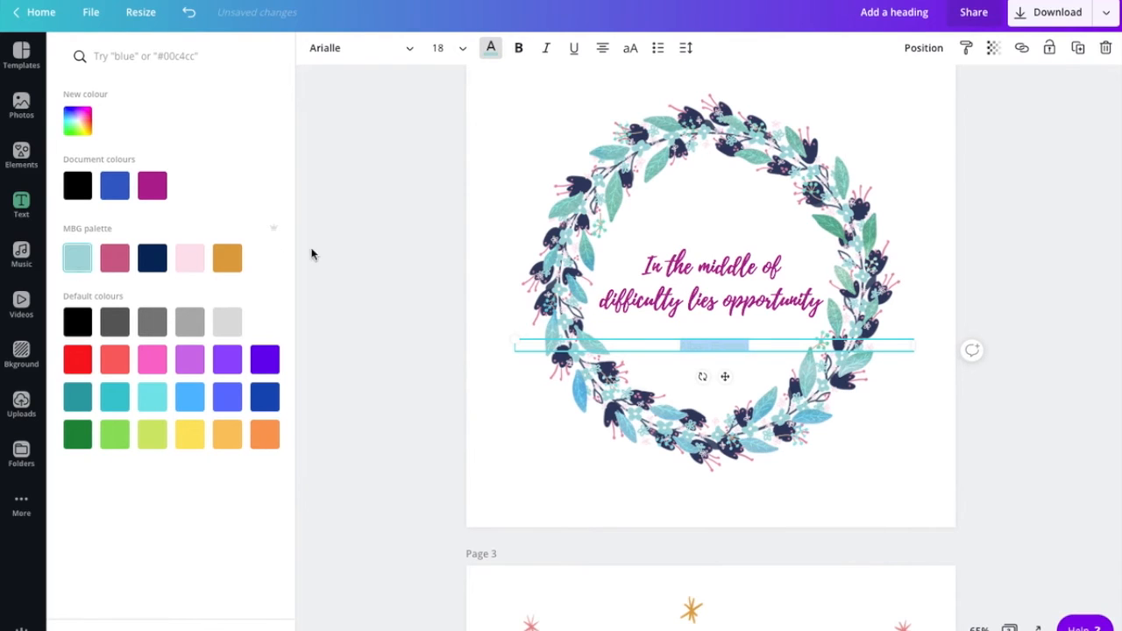
key(Escape)
double_click(712, 343)
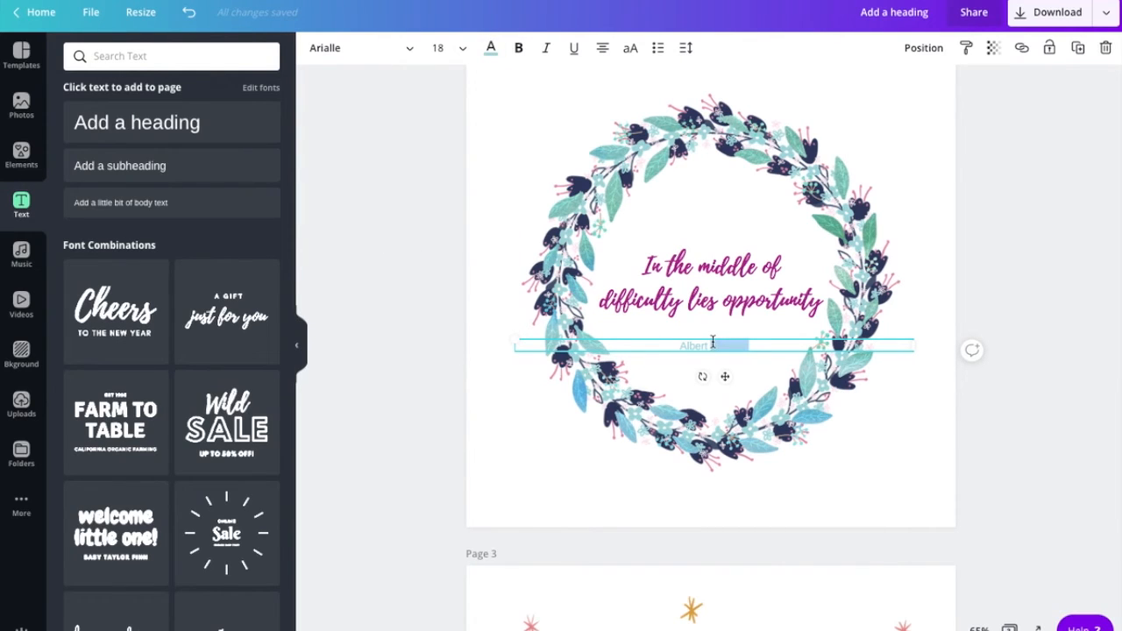
triple_click(680, 345)
- Set the attribution text to the custom blue #2987d4
click(491, 47)
click(75, 123)
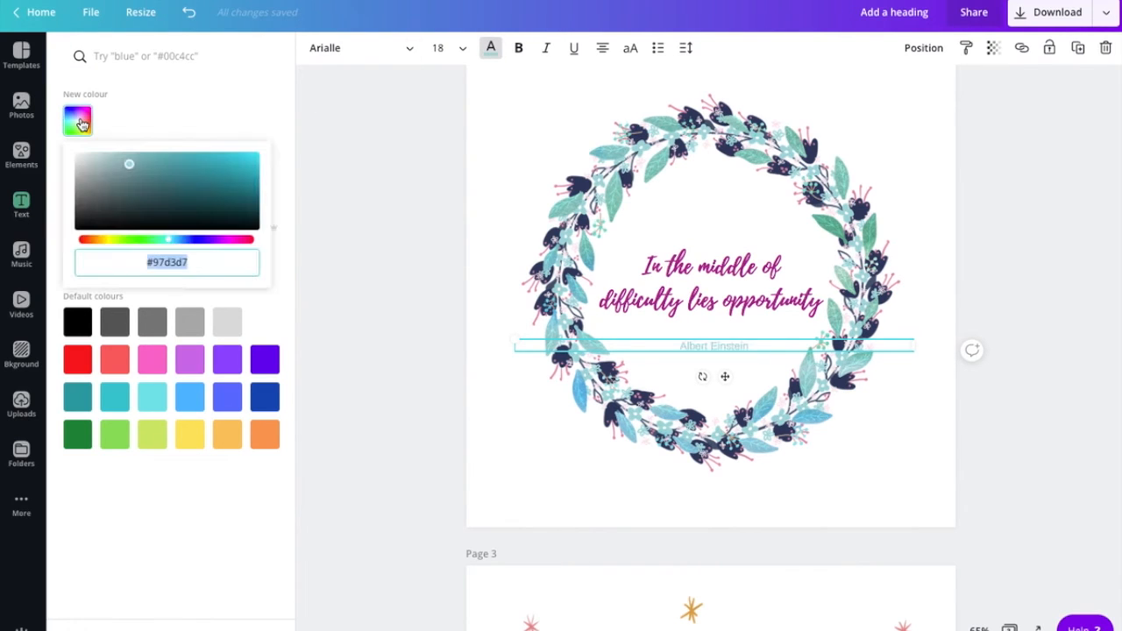
click(198, 241)
drag(195, 245, 181, 243)
click(225, 170)
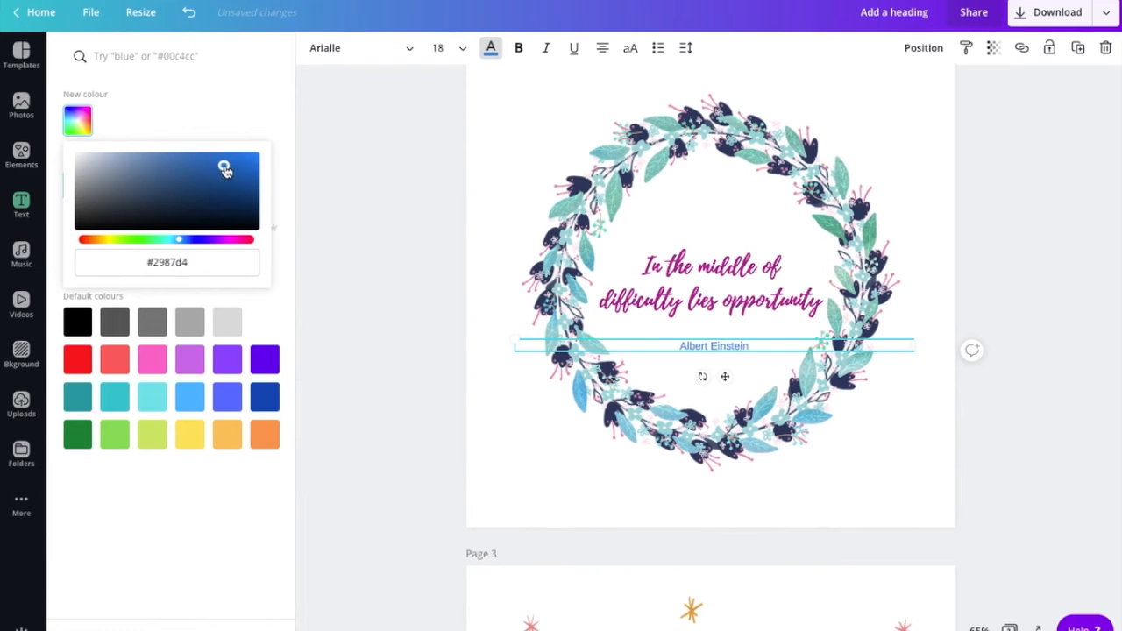
click(501, 296)
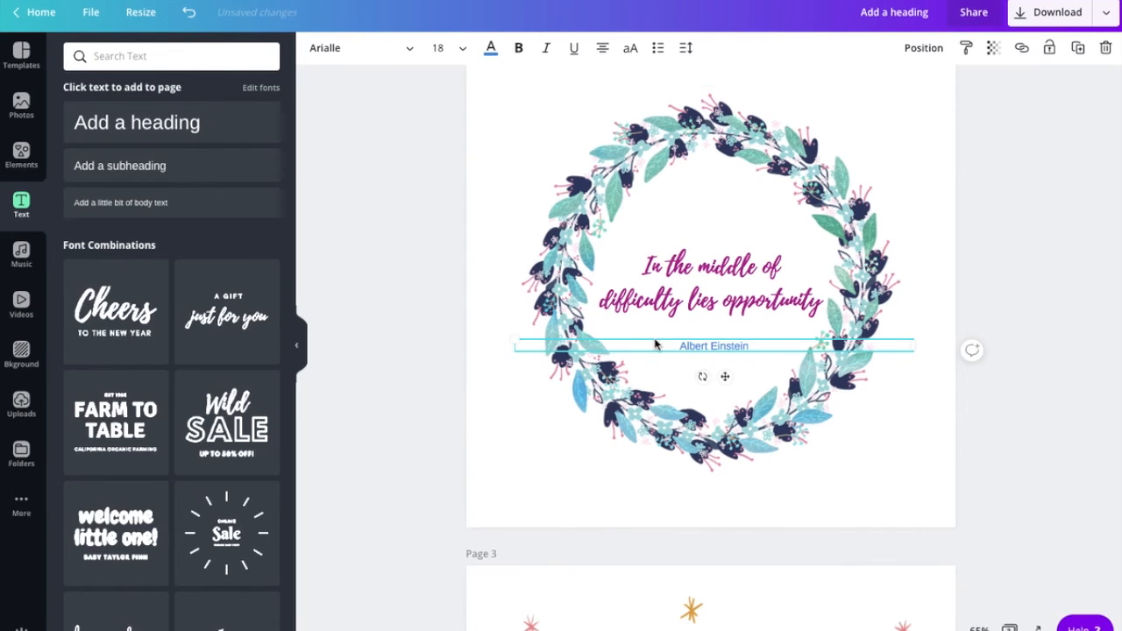
- Nudge the Albert Einstein line slightly left and down under the quote
click(931, 194)
click(726, 343)
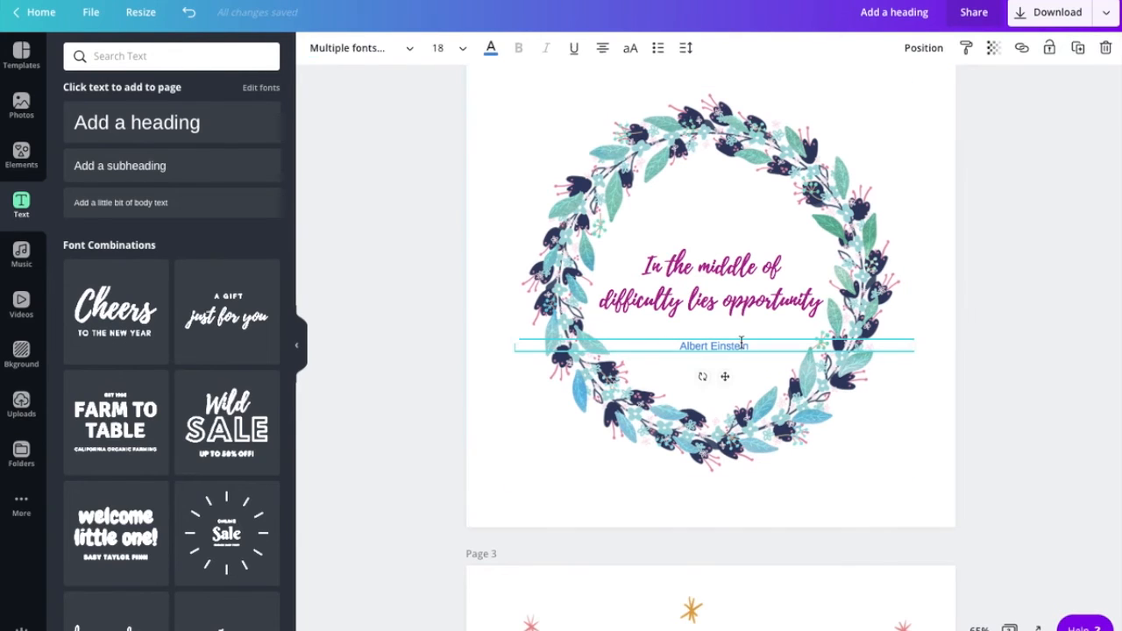
drag(741, 342, 736, 348)
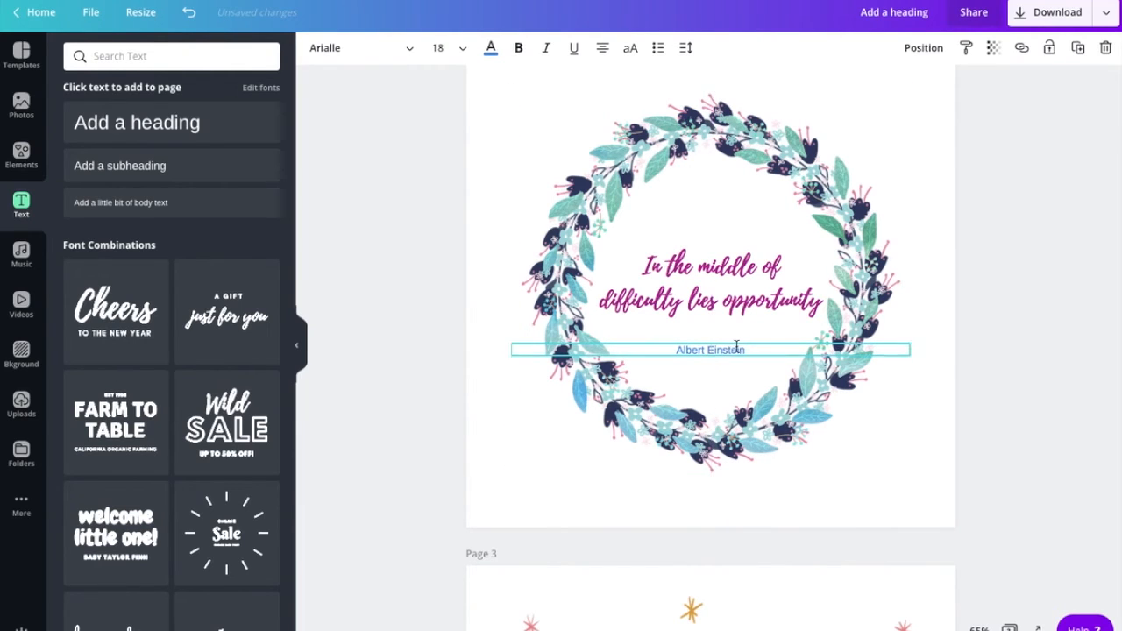
click(934, 213)
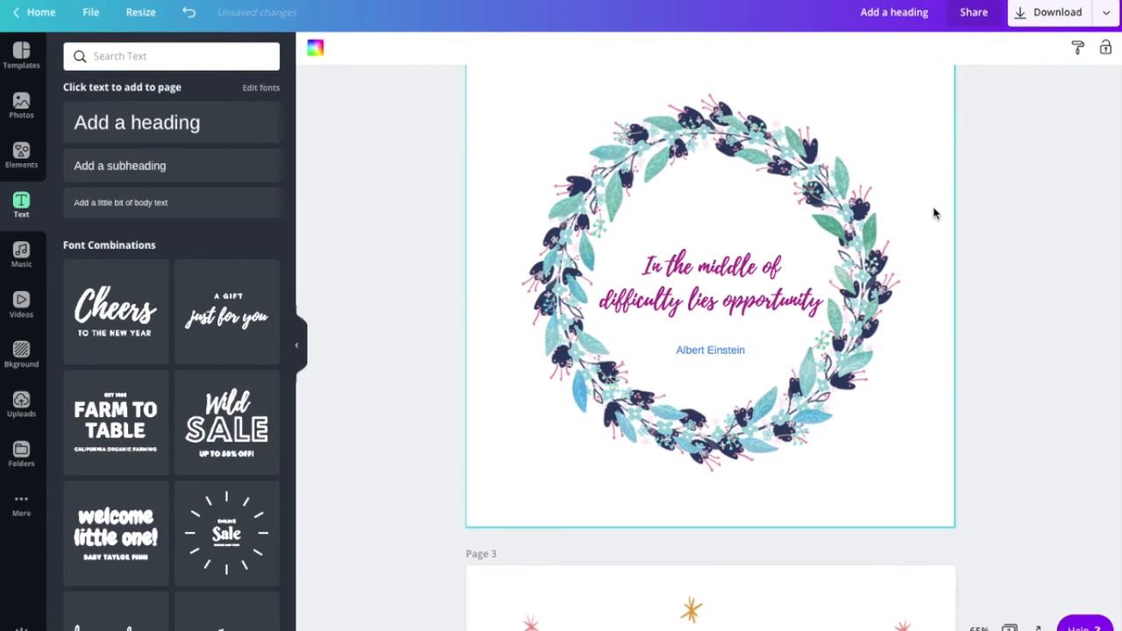
click(1003, 365)
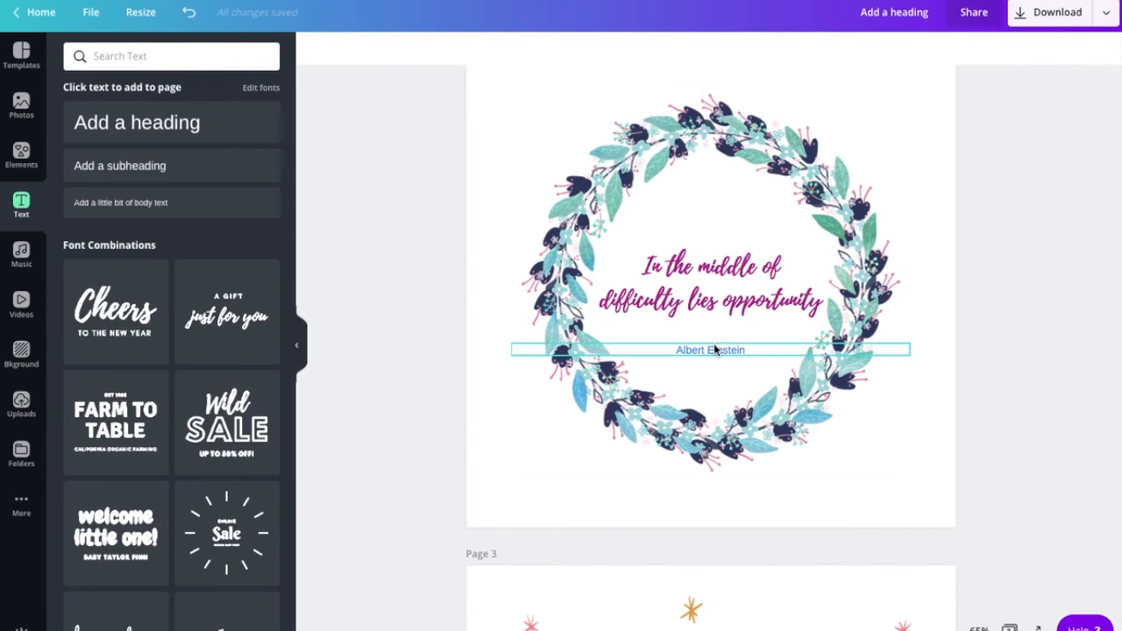
- Raise the wreath quote and tuck the Albert Einstein line closer beneath it
click(725, 271)
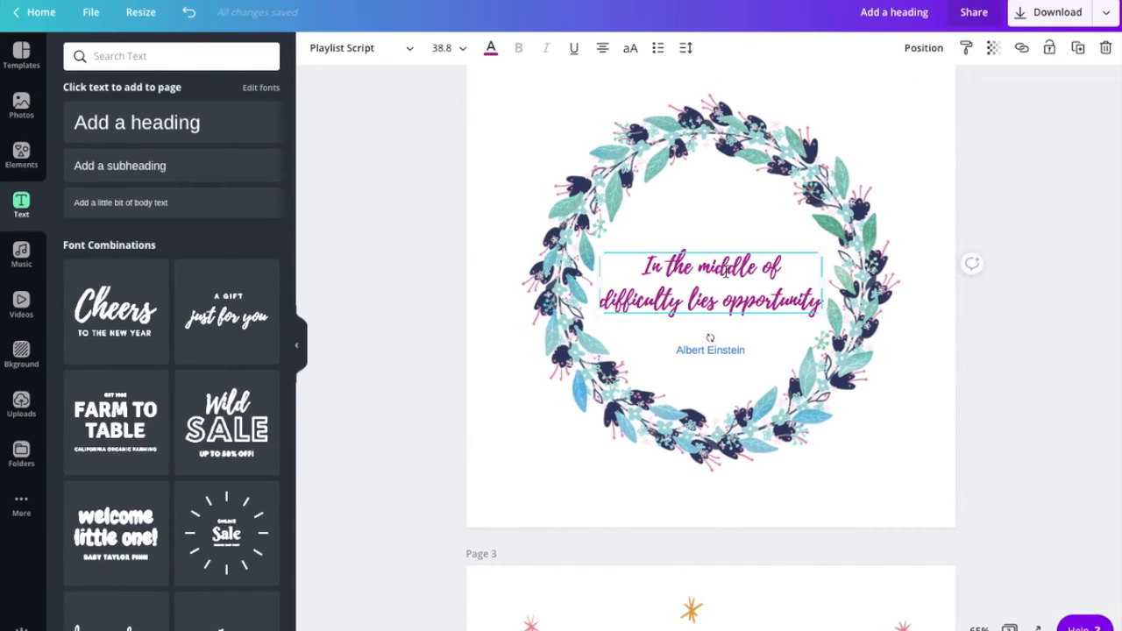
drag(726, 270, 726, 261)
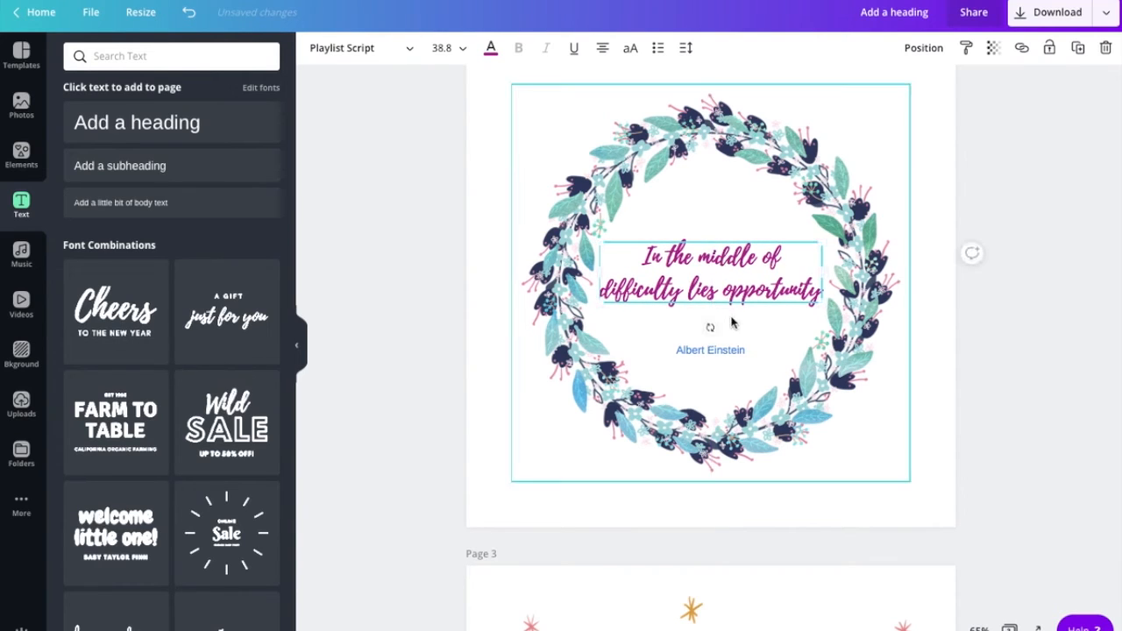
click(732, 324)
drag(726, 350, 728, 343)
click(735, 366)
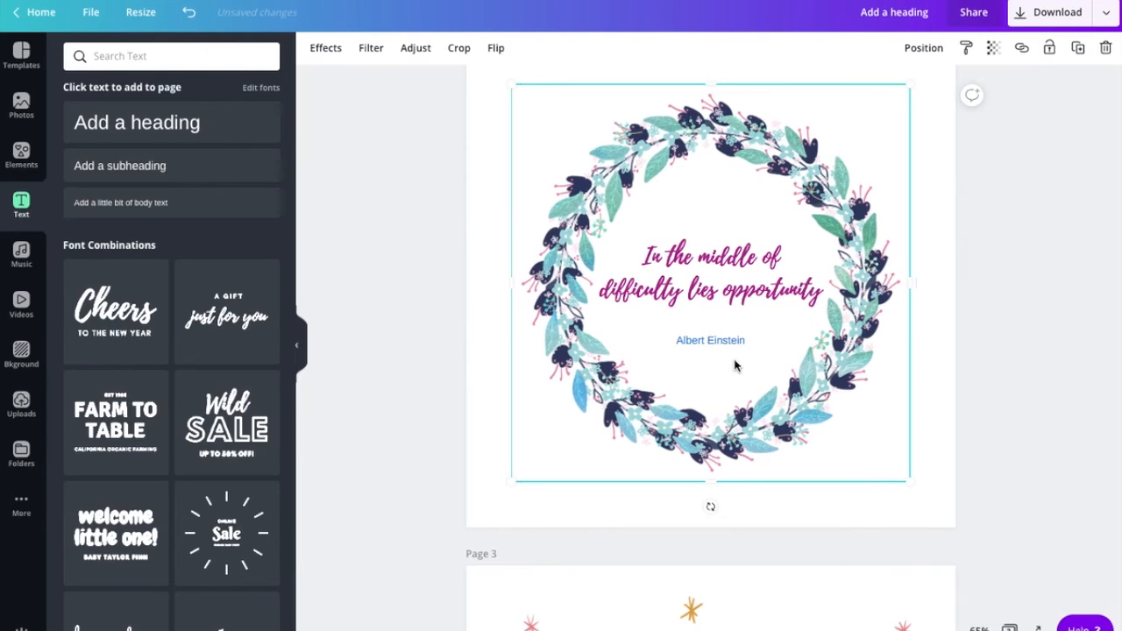
click(930, 348)
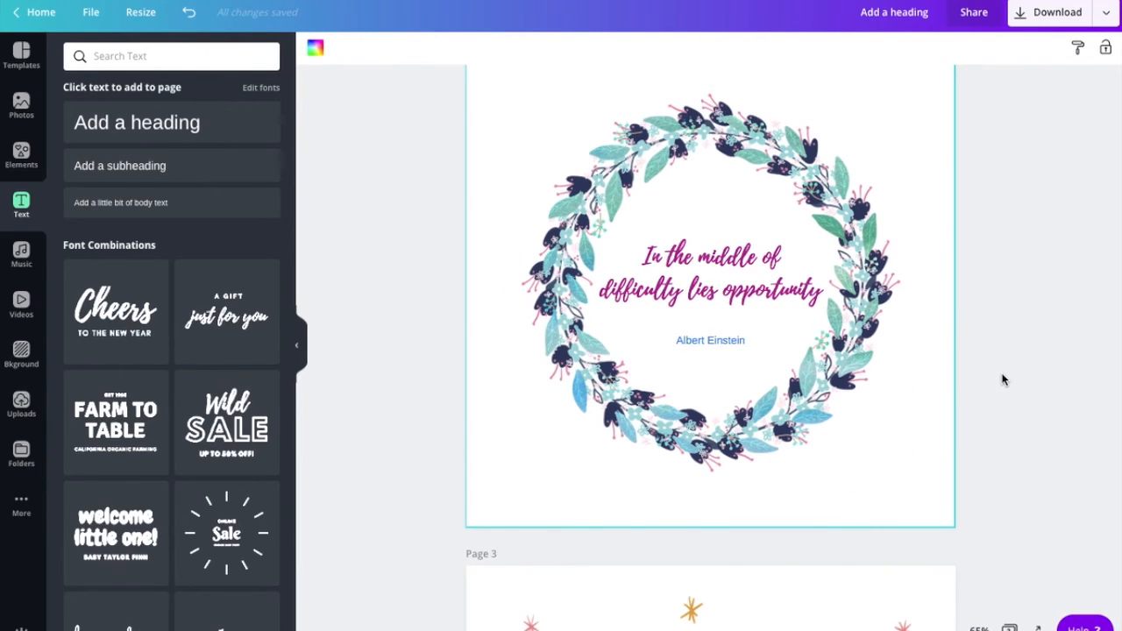
- Set the page 3 rainbow quote in Bebas Neue, enlarged to size 40.1
scroll(1002, 378, down, 5)
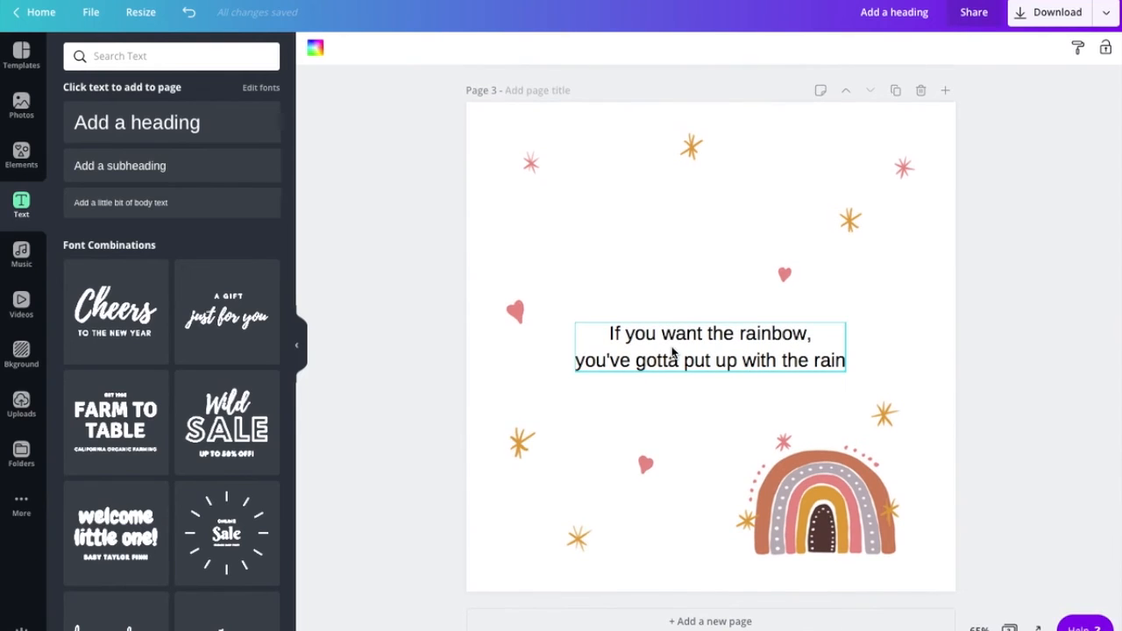
click(672, 287)
mouse_move(668, 331)
mouse_down()
mouse_move(664, 321)
mouse_move(669, 333)
mouse_up()
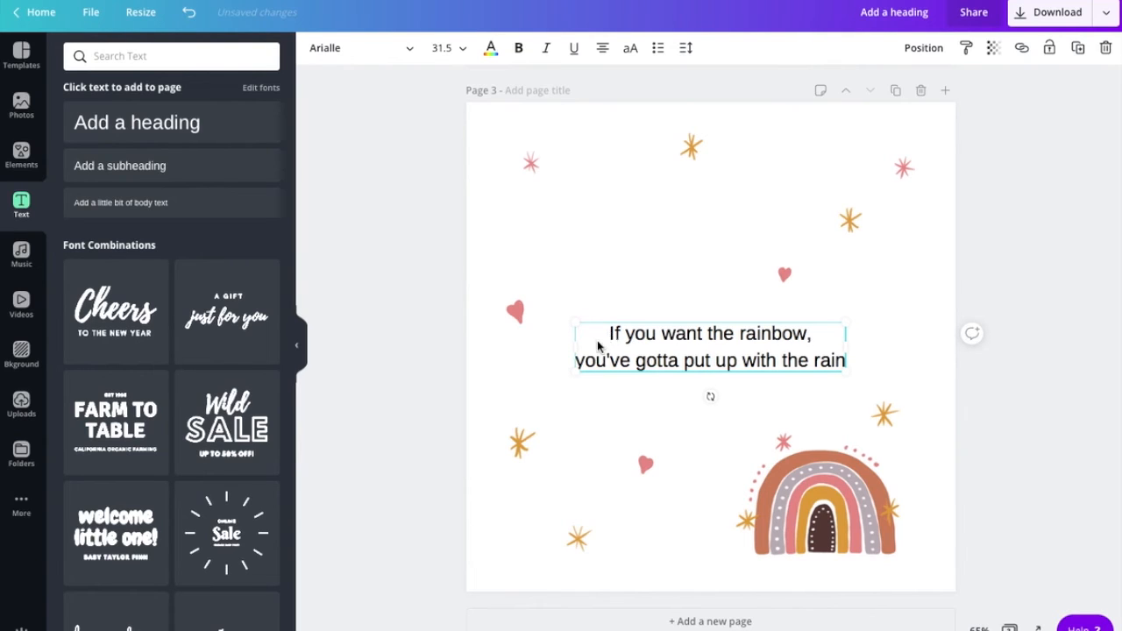
drag(609, 338, 837, 362)
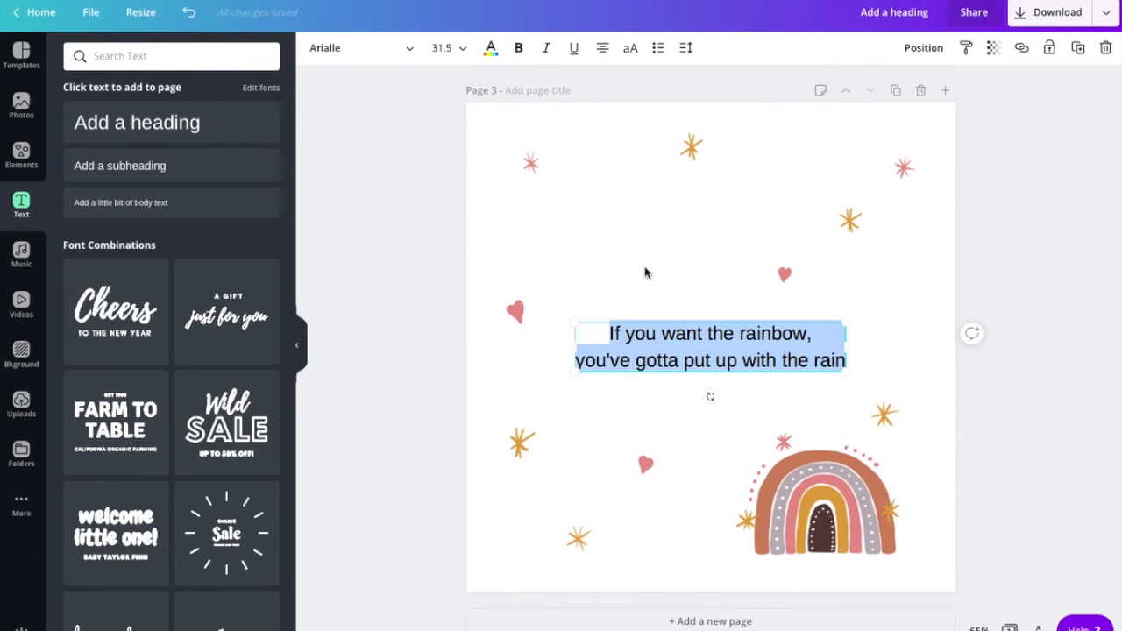
click(357, 50)
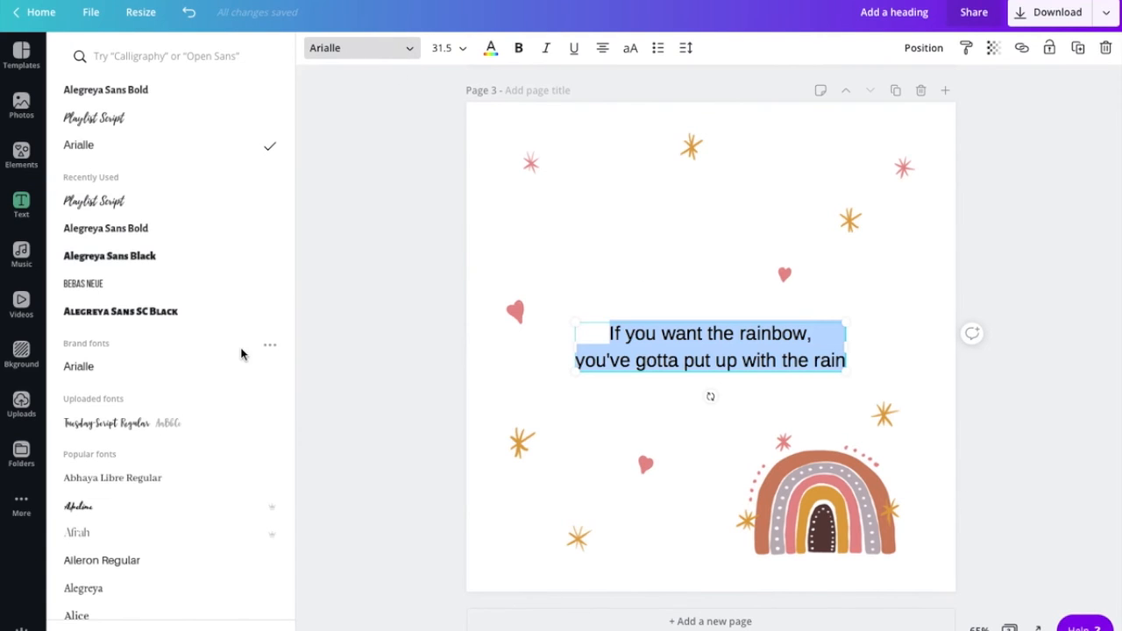
click(132, 293)
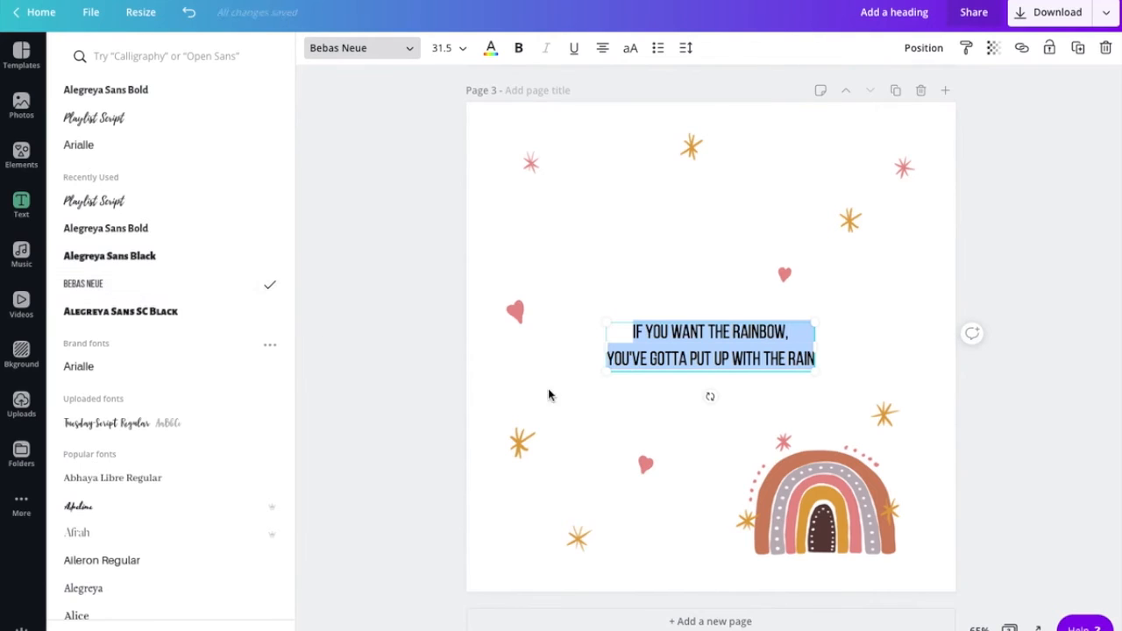
drag(813, 370, 865, 402)
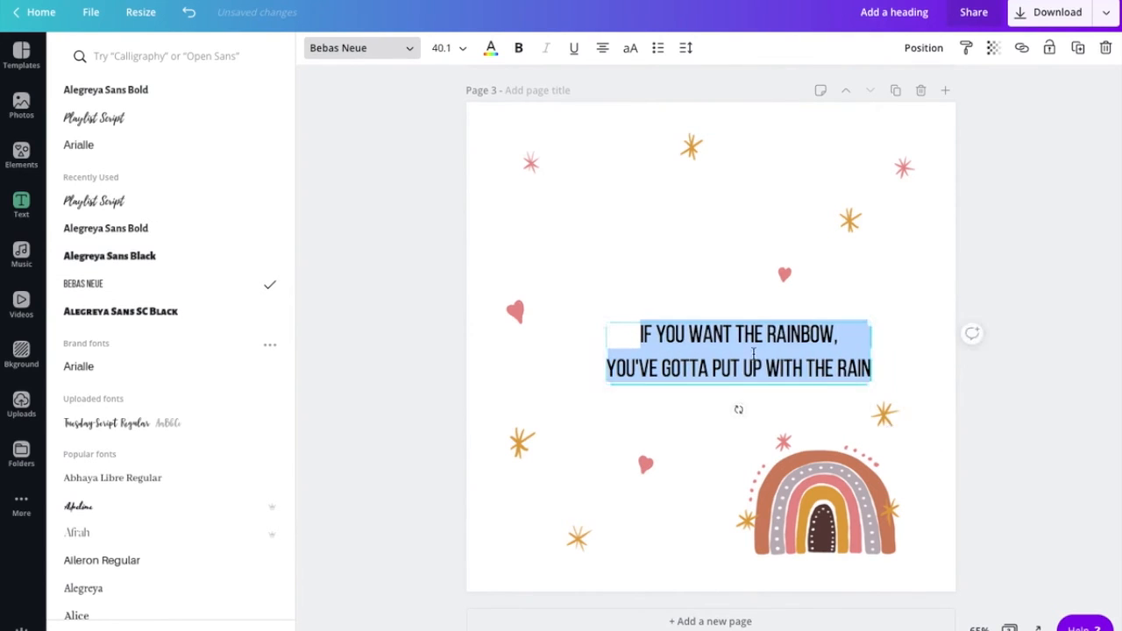
click(725, 336)
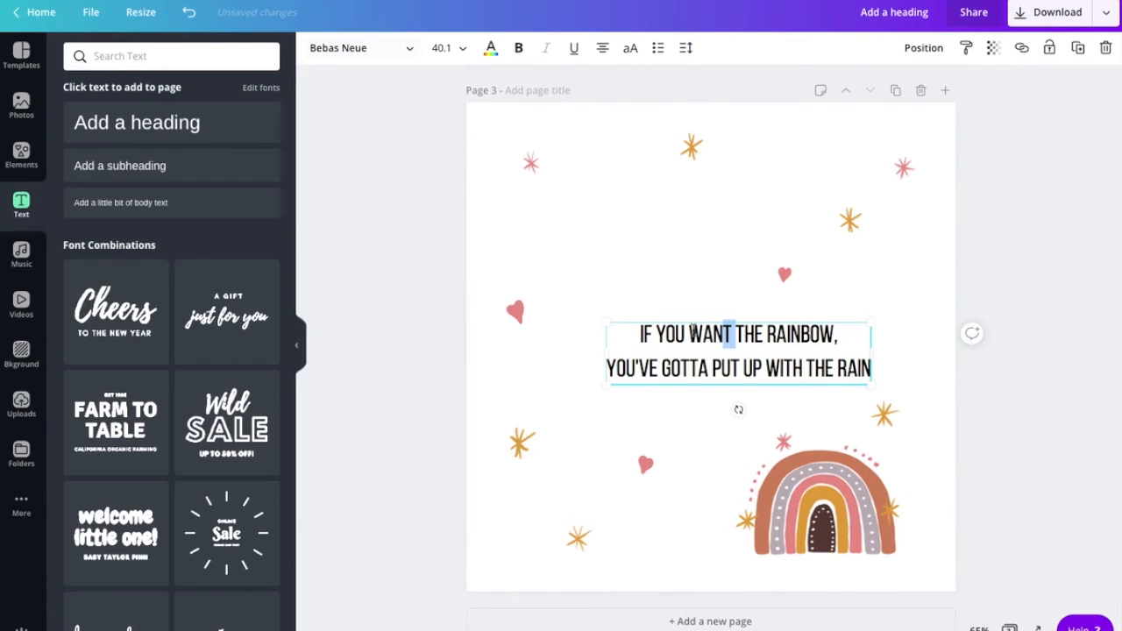
click(686, 328)
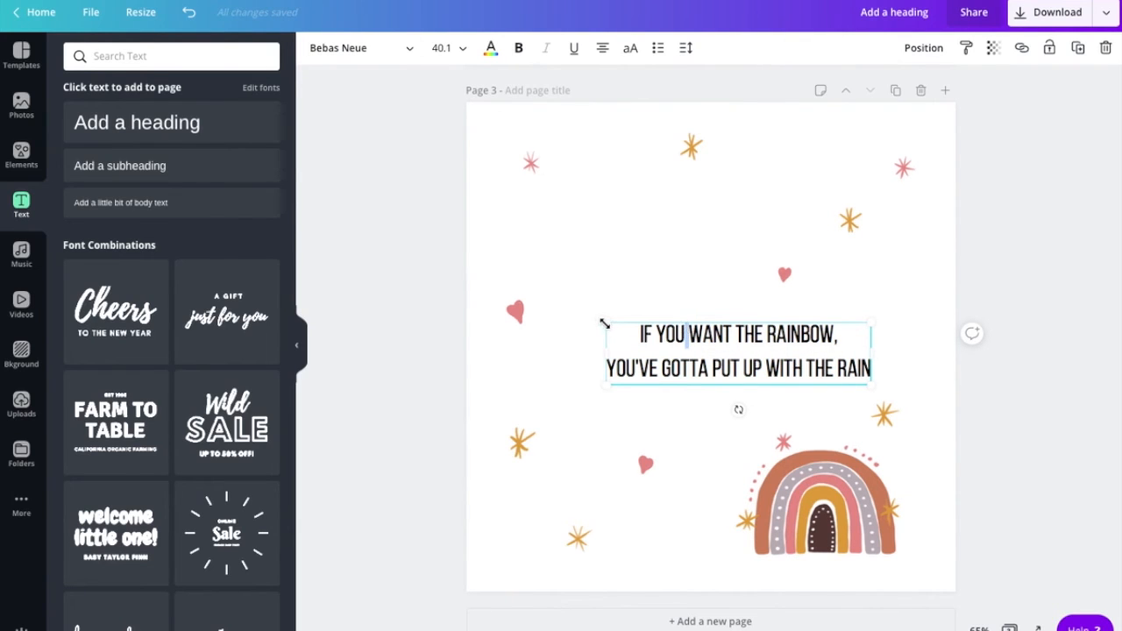
- Enlarge the rainbow quote and set its font size to 48
drag(605, 324, 565, 298)
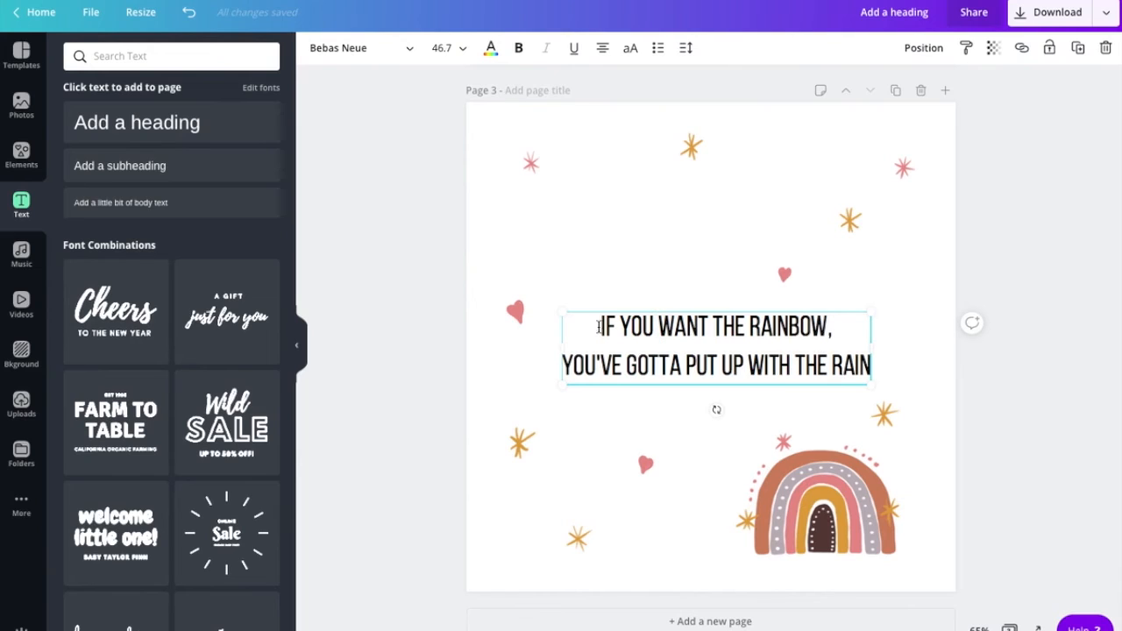
drag(596, 326, 870, 373)
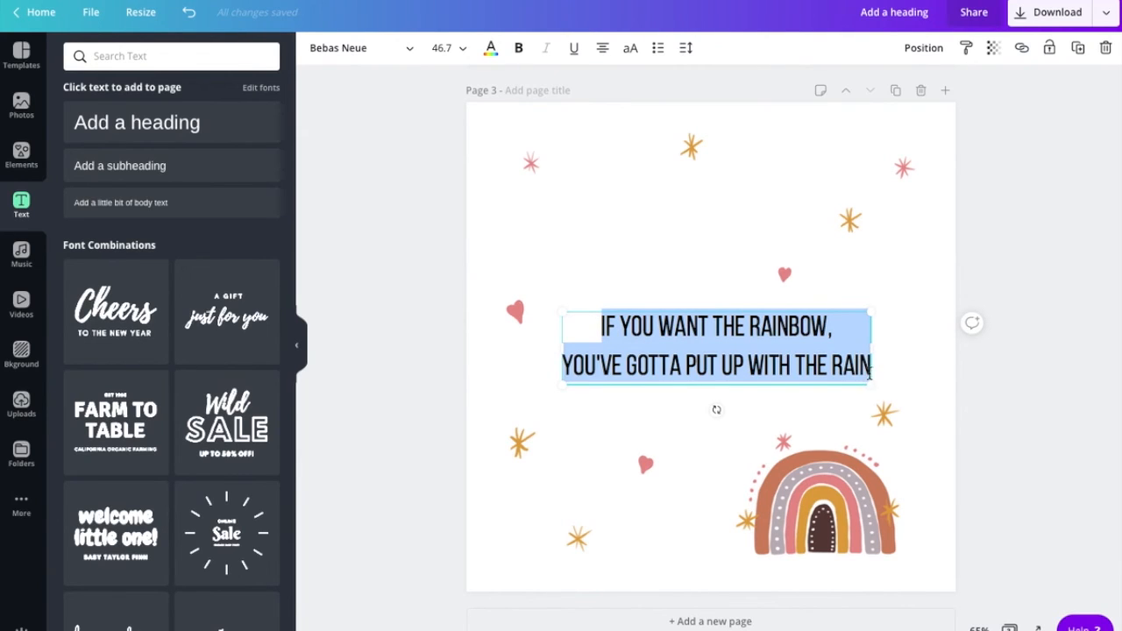
click(463, 50)
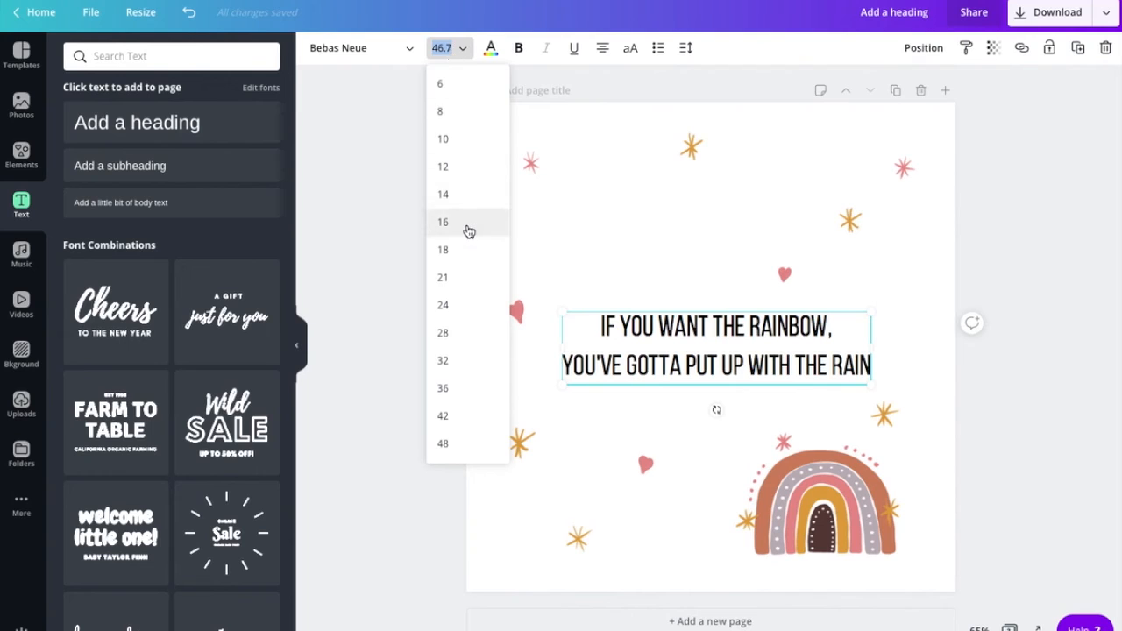
scroll(461, 416, down, 1)
click(459, 391)
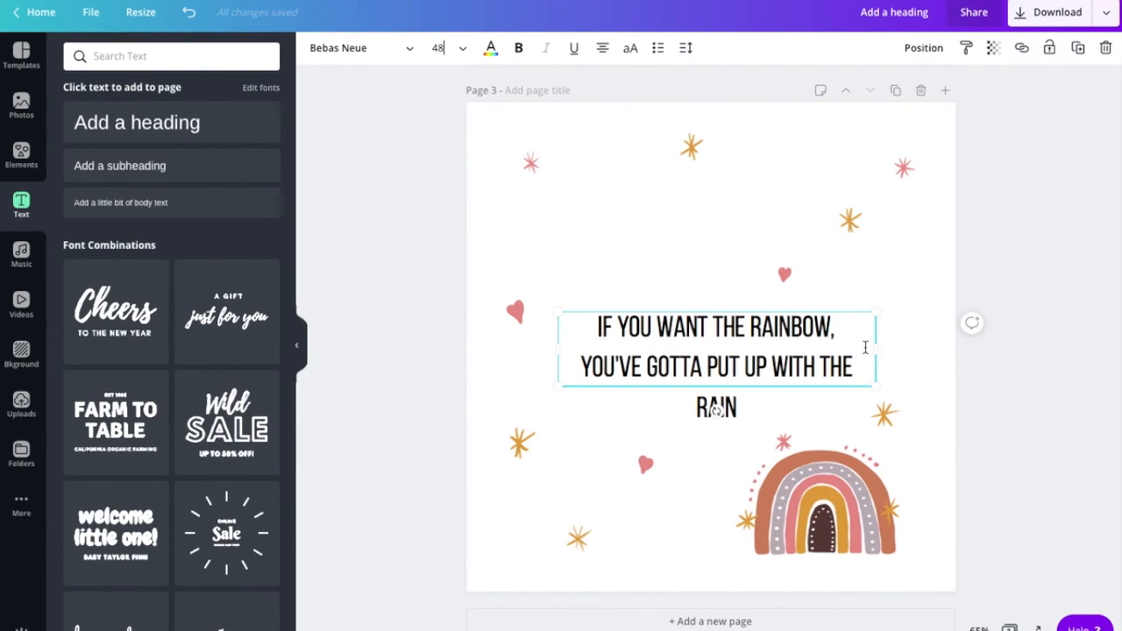
- Widen the quote box so RAIN fits and re-centre the quote on the page
drag(875, 351, 905, 349)
double_click(794, 349)
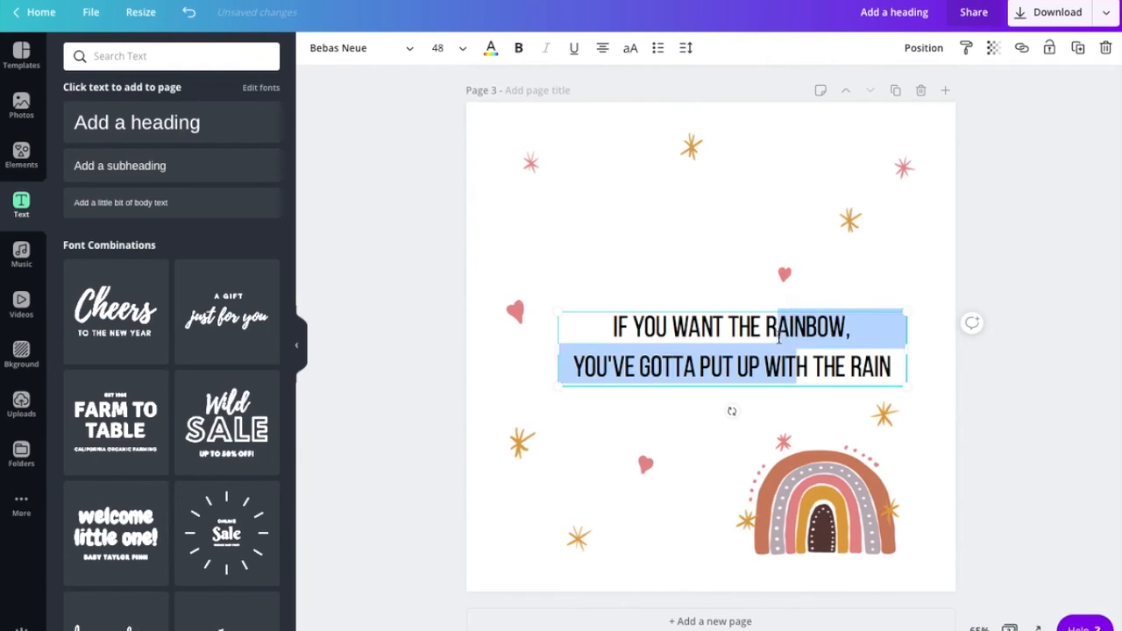
click(706, 283)
drag(709, 328, 686, 324)
click(663, 280)
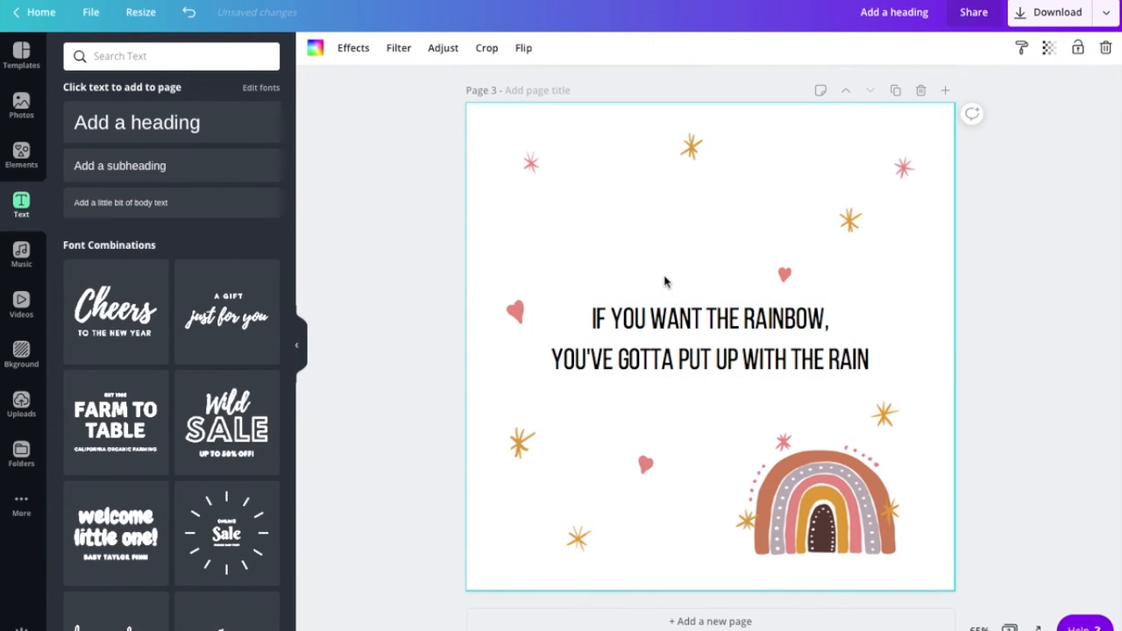
click(590, 334)
drag(591, 318, 878, 358)
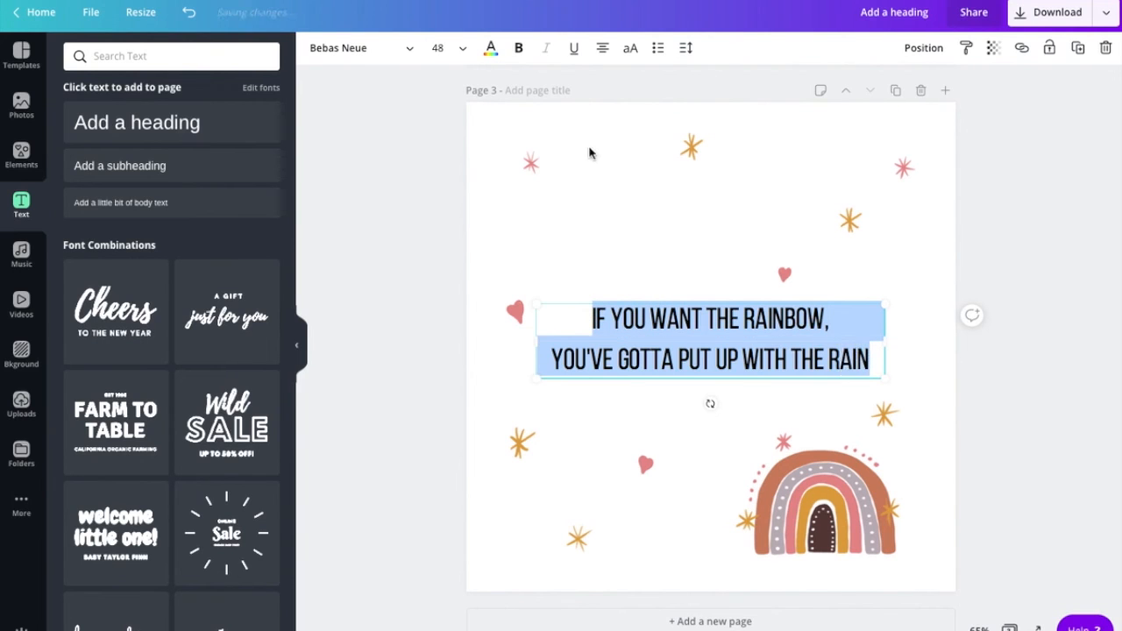
- Colour the rainbow quote a custom burnt orange (#d17634)
click(490, 49)
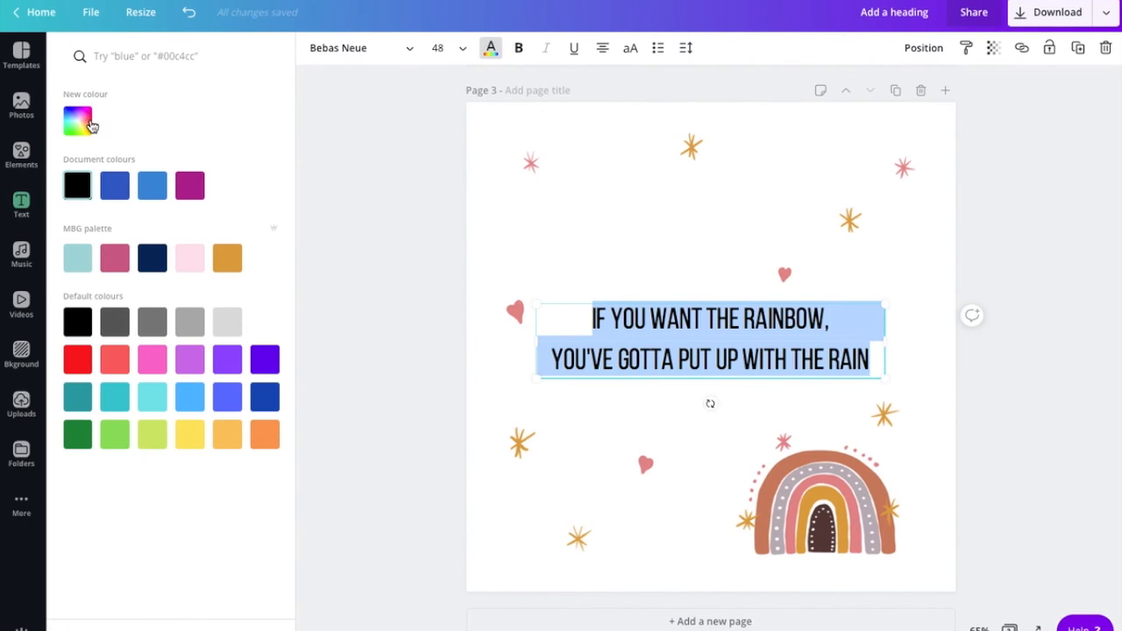
click(88, 123)
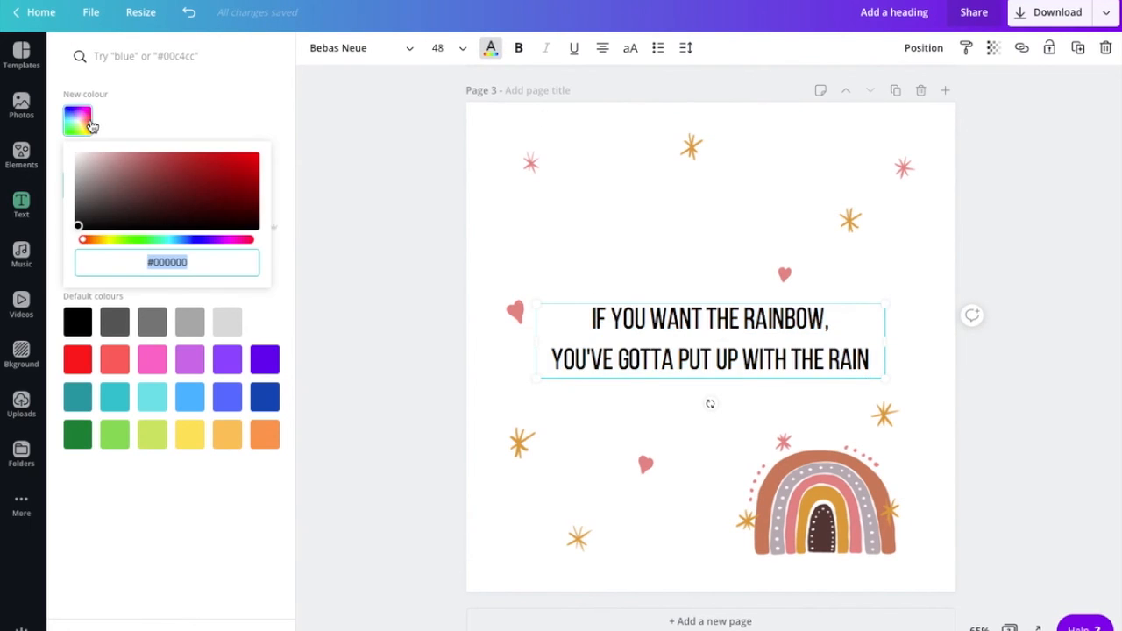
click(96, 240)
drag(210, 183, 215, 172)
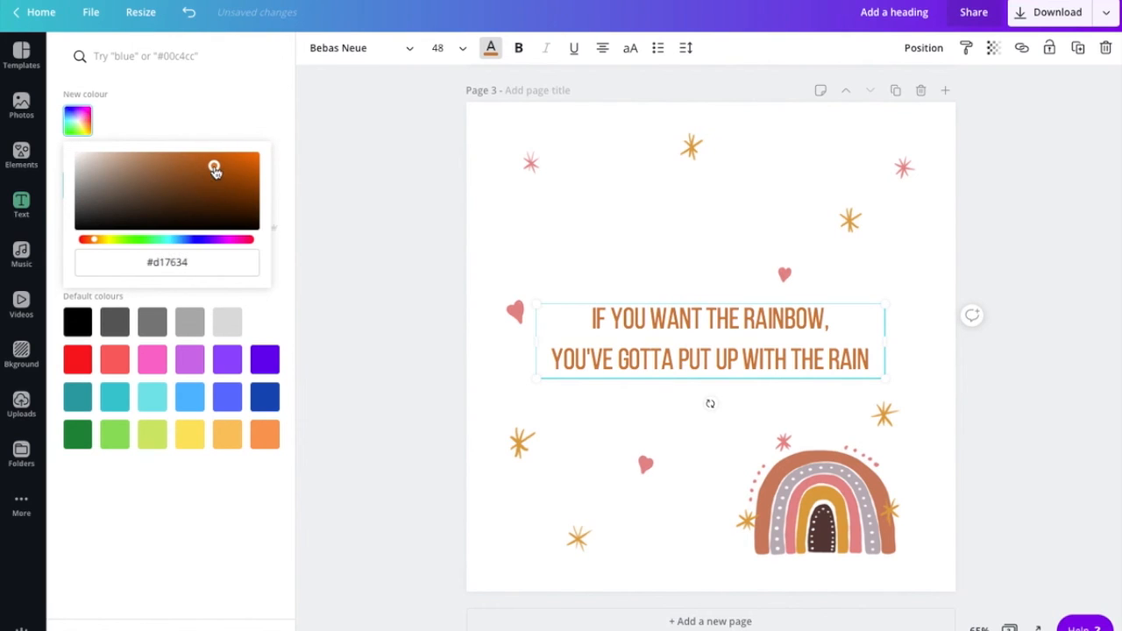
click(587, 249)
click(915, 306)
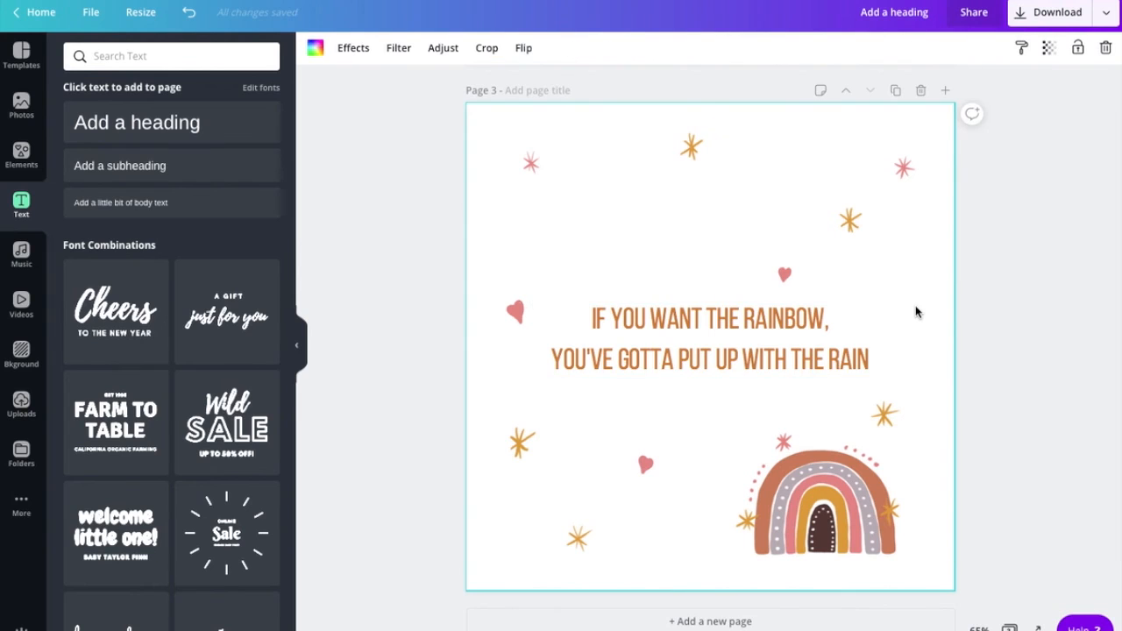
- Add a subheading below the rainbow quote reading 'Dolly Parton', split over two lines
click(112, 172)
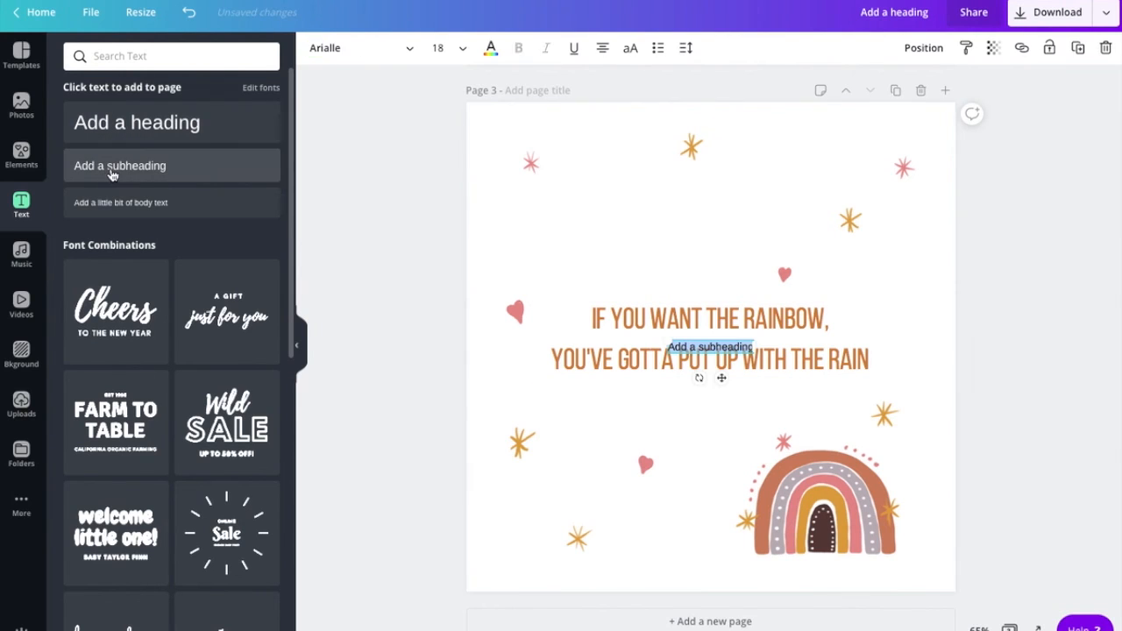
click(622, 289)
click(722, 346)
drag(722, 346, 725, 396)
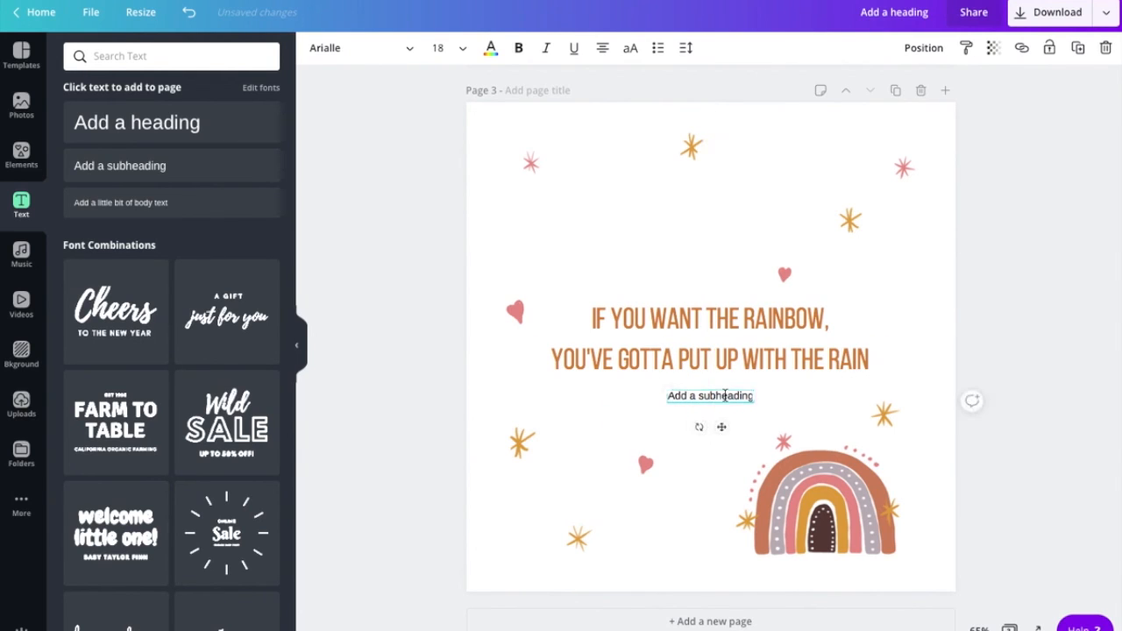
double_click(725, 395)
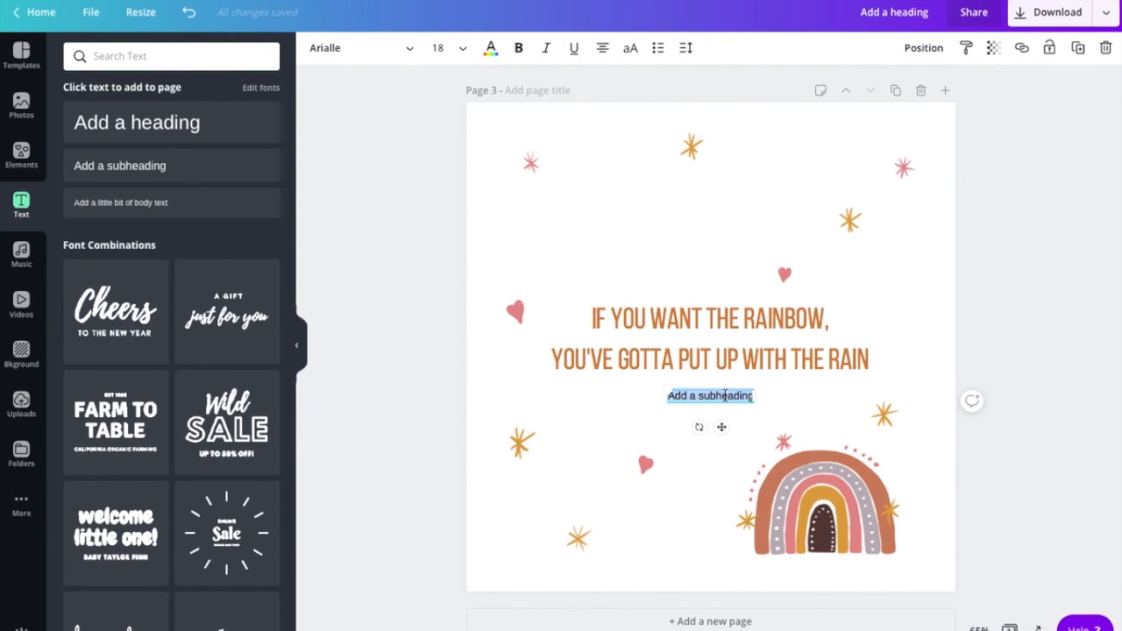
text(Dolly)
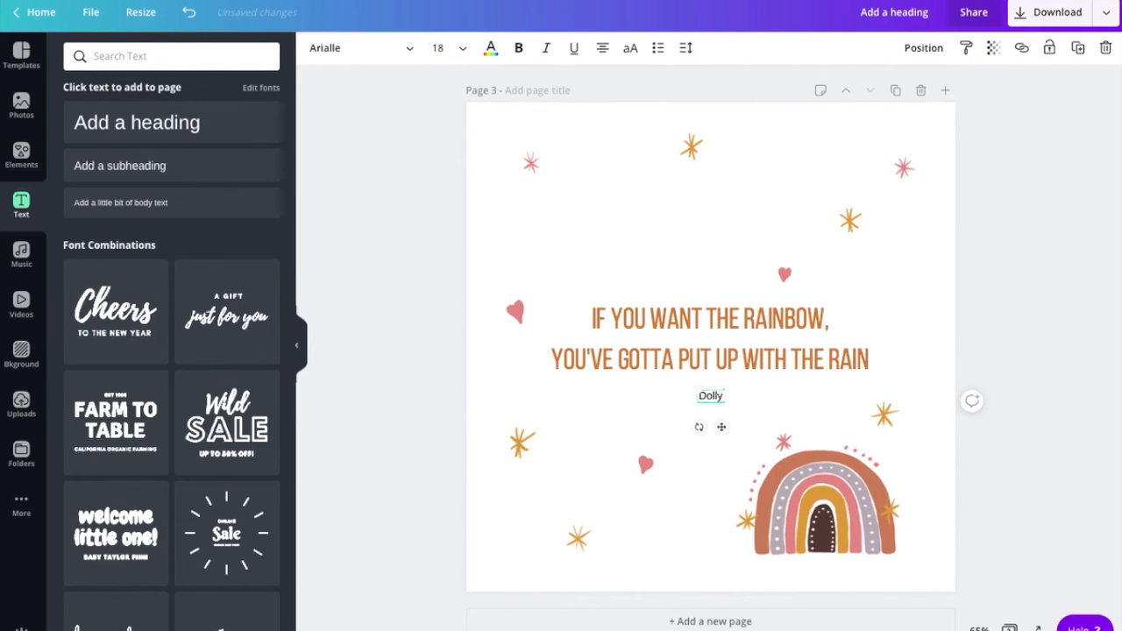
key(Return)
text(Parton)
double_click(713, 396)
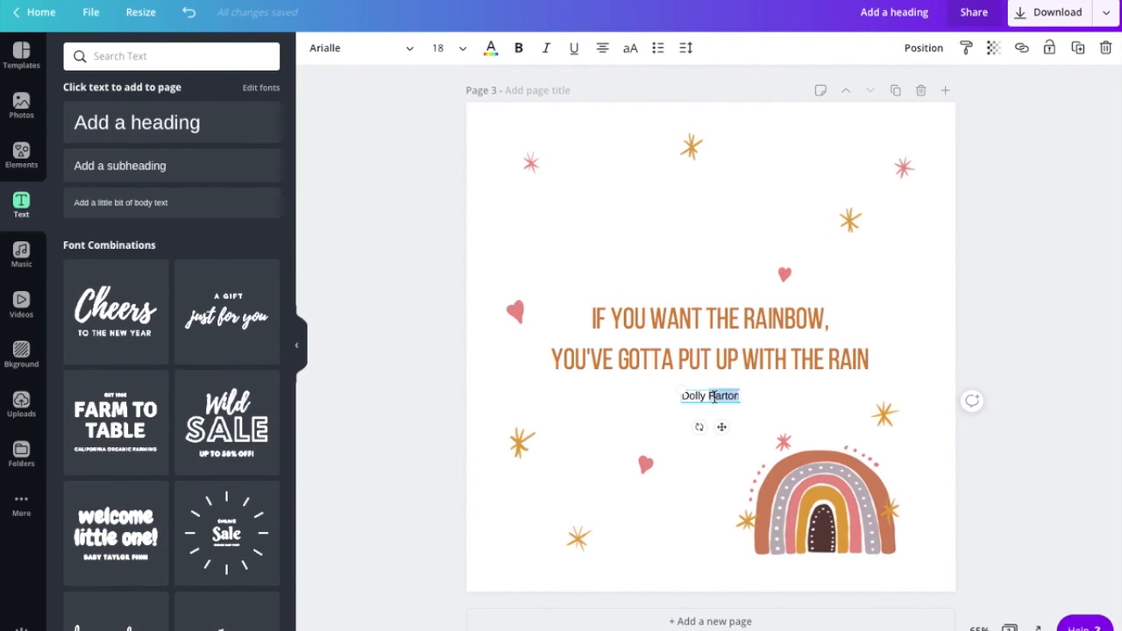
triple_click(713, 396)
- Colour the Dolly Parton attribution a custom deep raspberry magenta (#ab0d46)
click(491, 48)
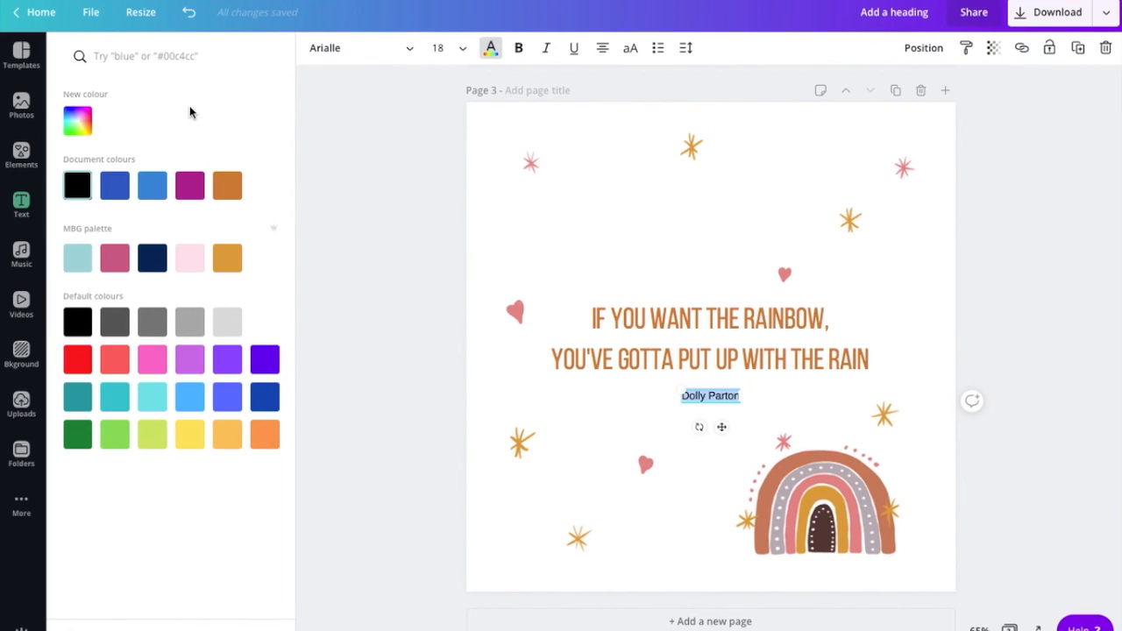
click(78, 121)
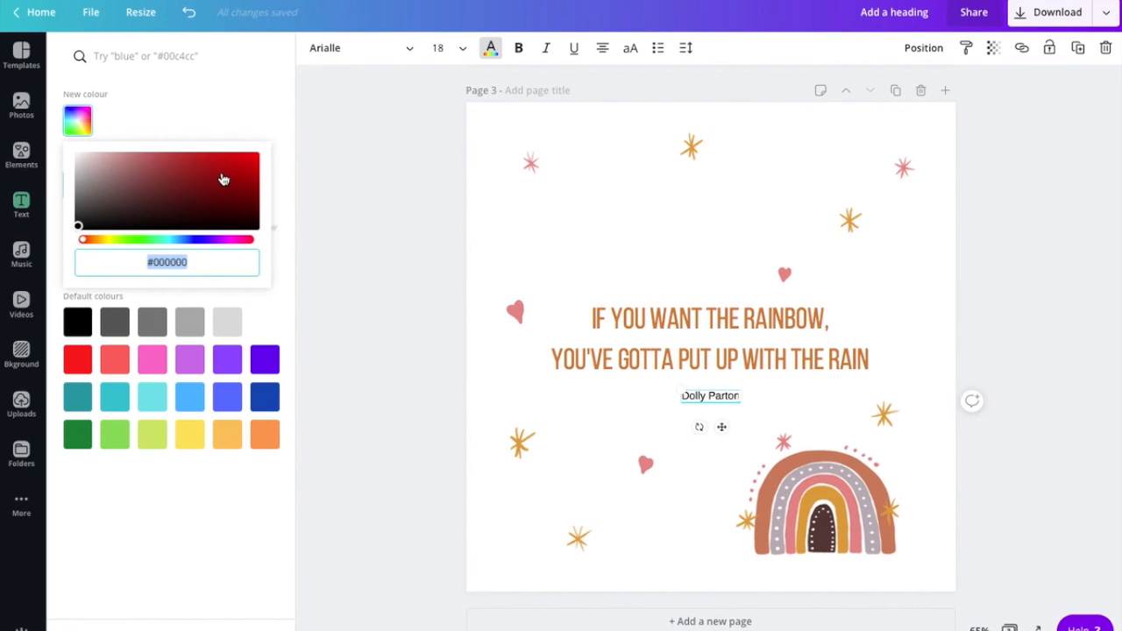
click(238, 245)
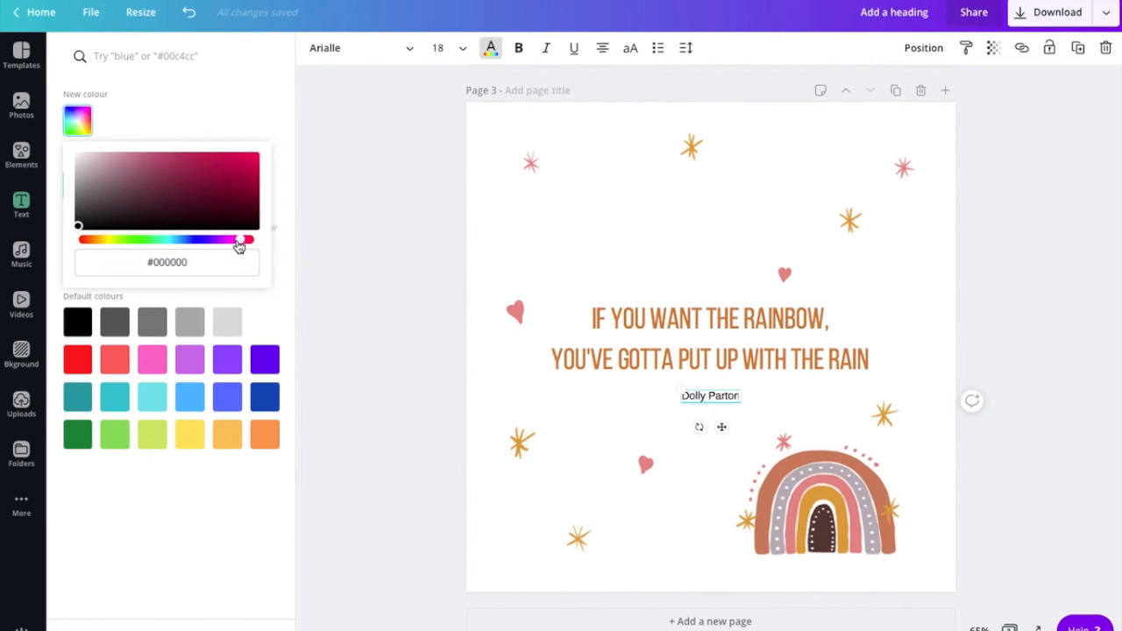
click(240, 166)
drag(240, 166, 246, 177)
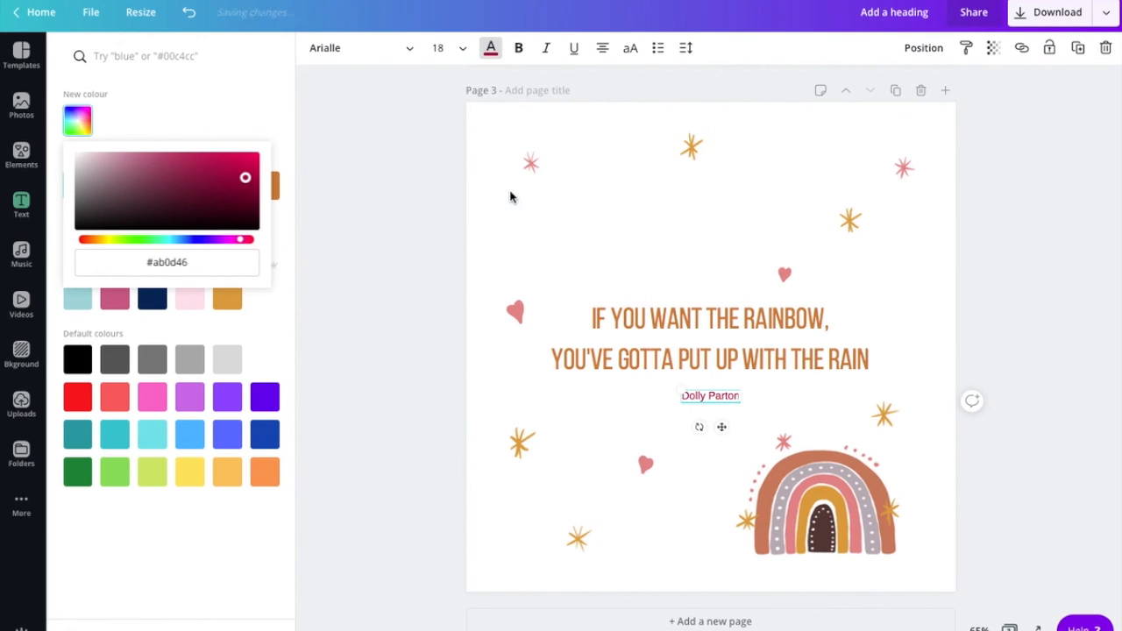
click(510, 192)
click(528, 273)
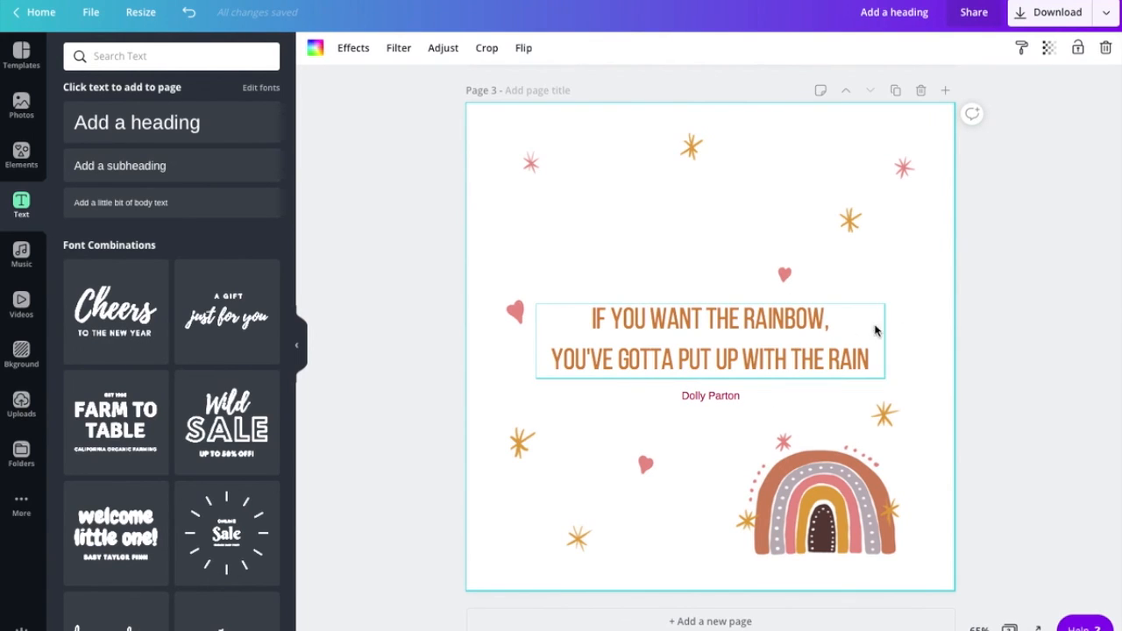
scroll(986, 302, up, 5)
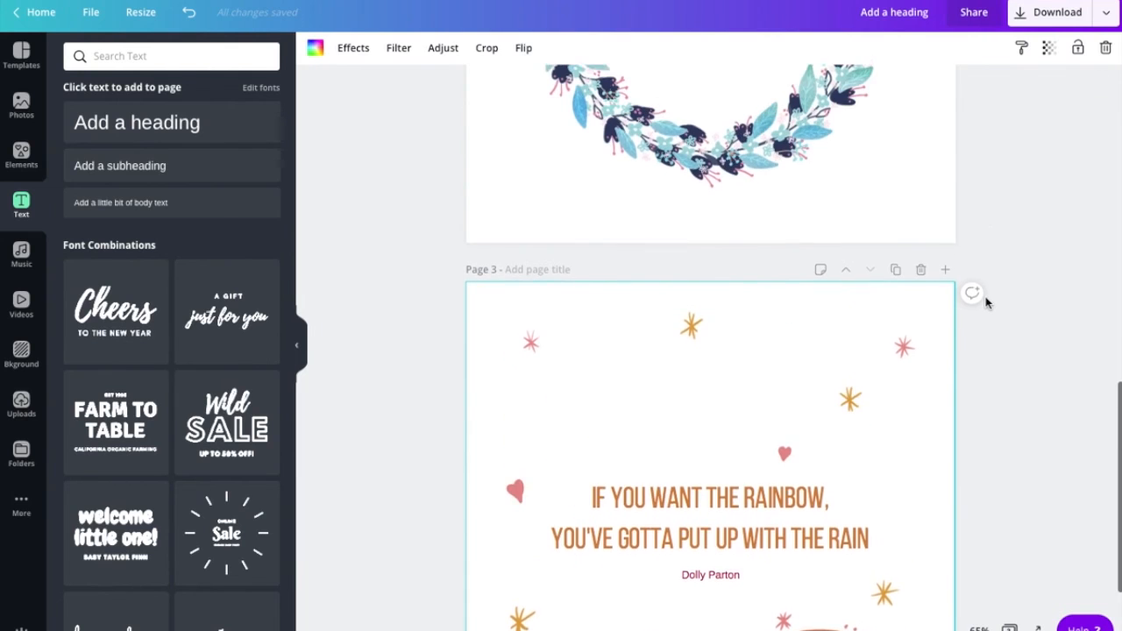
scroll(986, 302, up, 5)
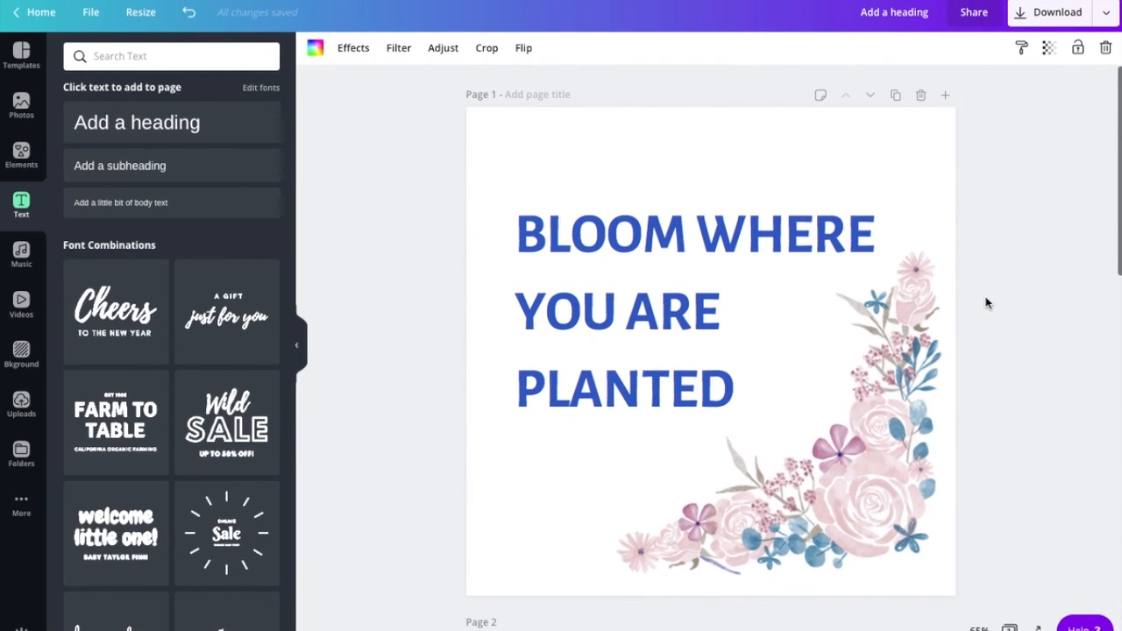
scroll(986, 302, down, 8)
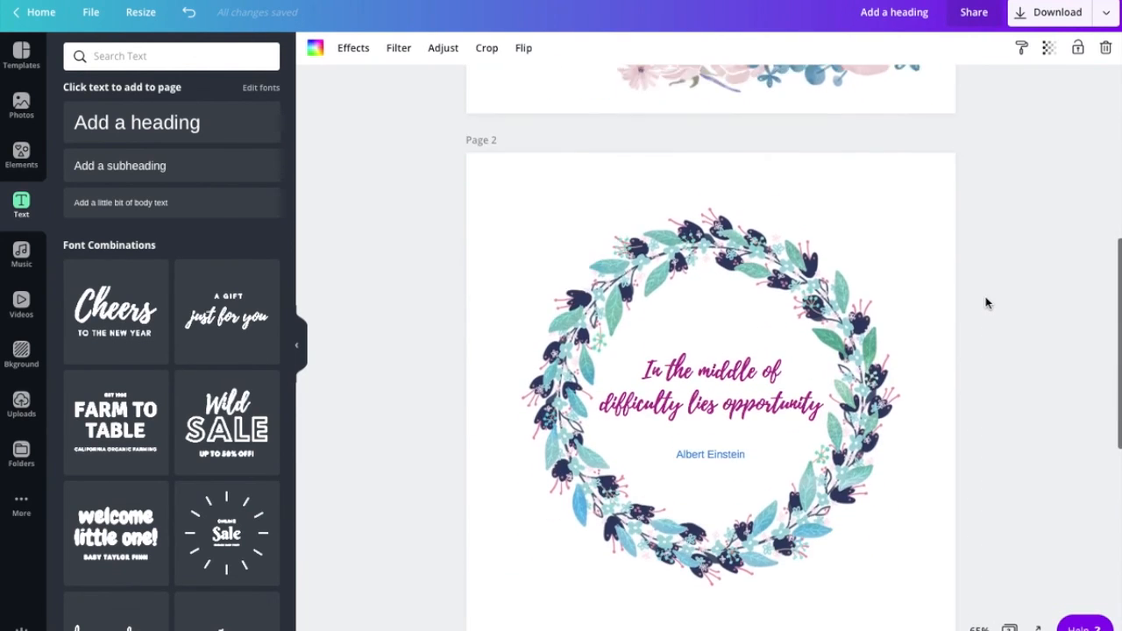
scroll(986, 302, down, 3)
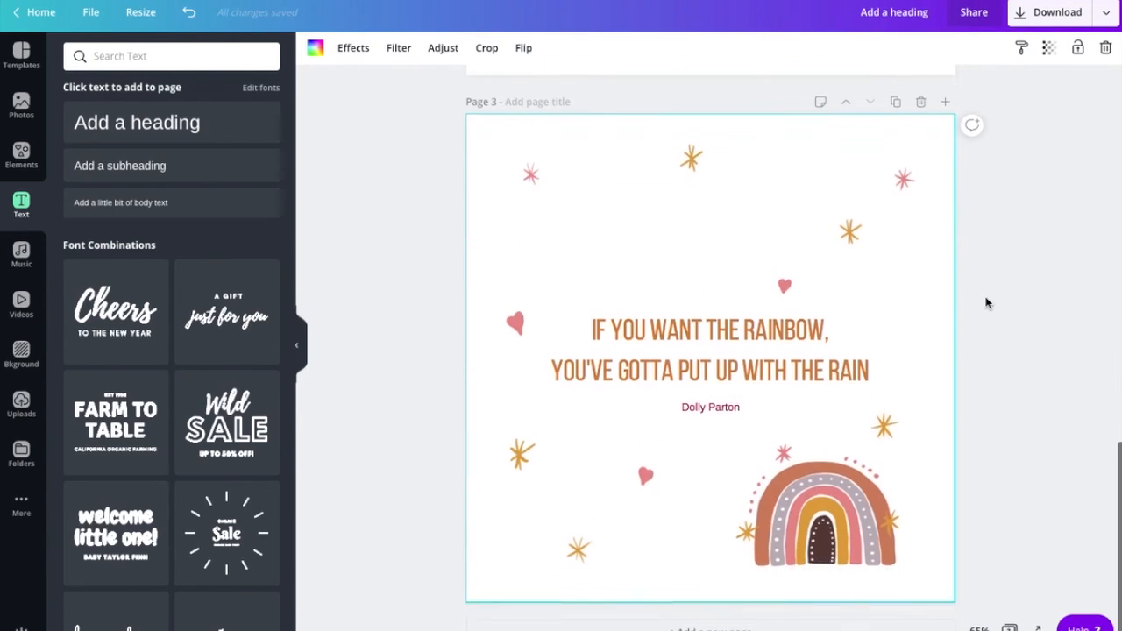